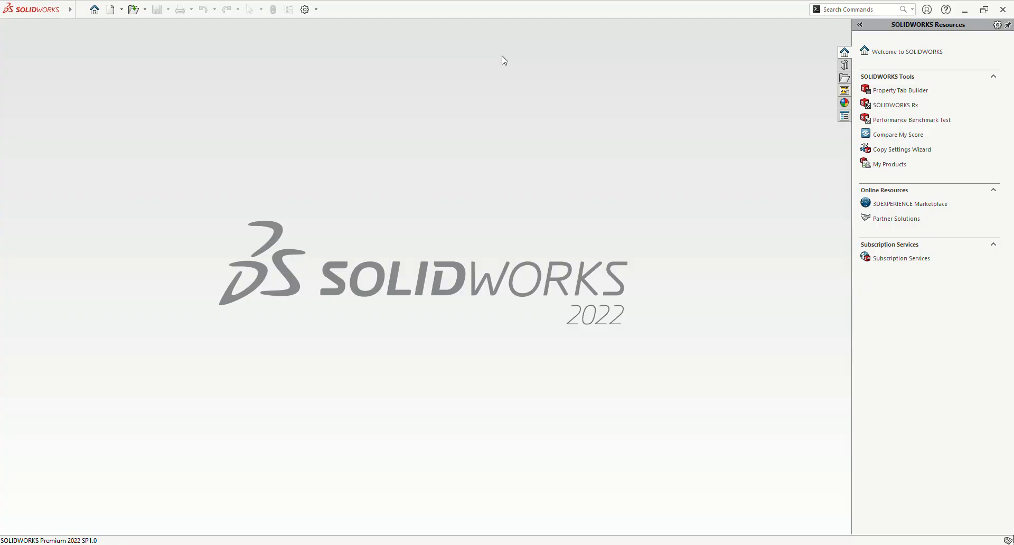
Step: Create a new part and start a sketch on the Front Plane
key("ctrl+n")
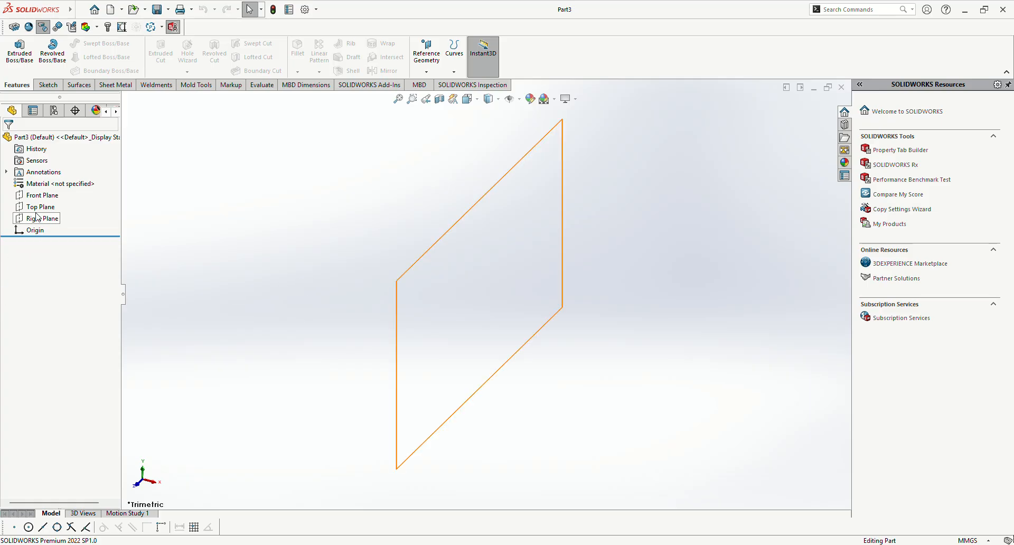
left_click(35, 196)
left_click(49, 183)
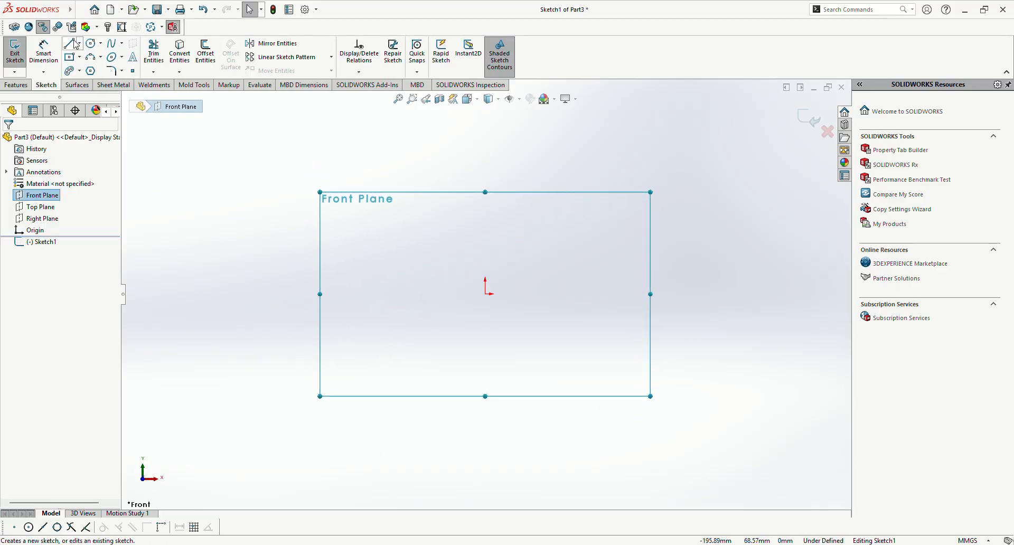
Step: Sketch a circle centred on the origin
left_click(92, 44)
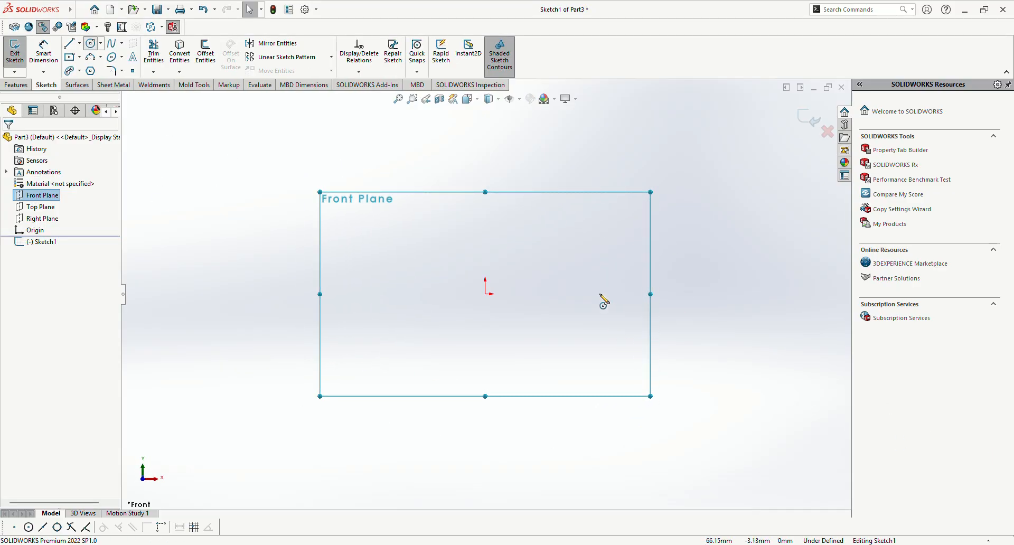
left_click(485, 293)
left_click(443, 435)
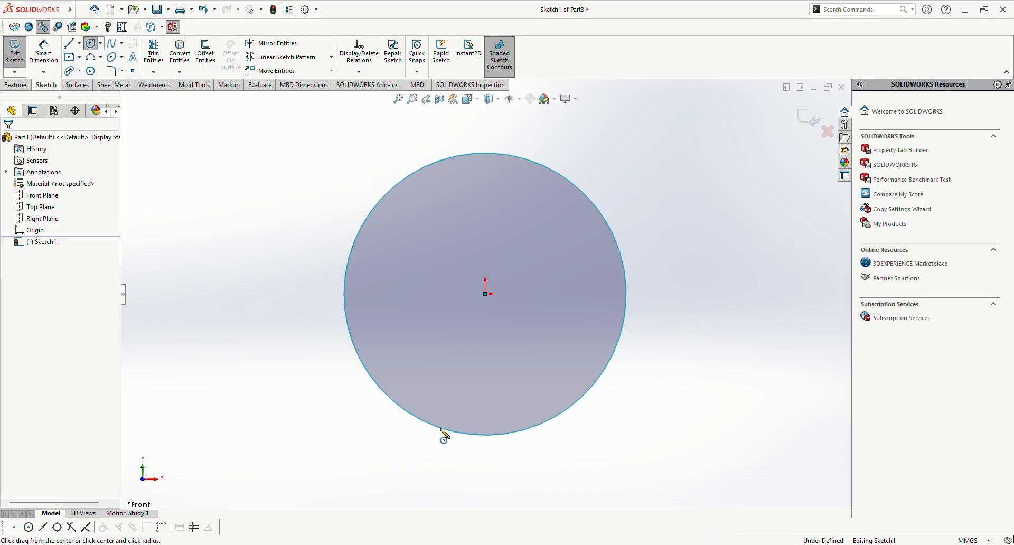
key("Escape")
Step: Dimension the circle's diameter as 50 mm with Smart Dimension
key("d")
left_click(615, 353)
left_click(253, 443)
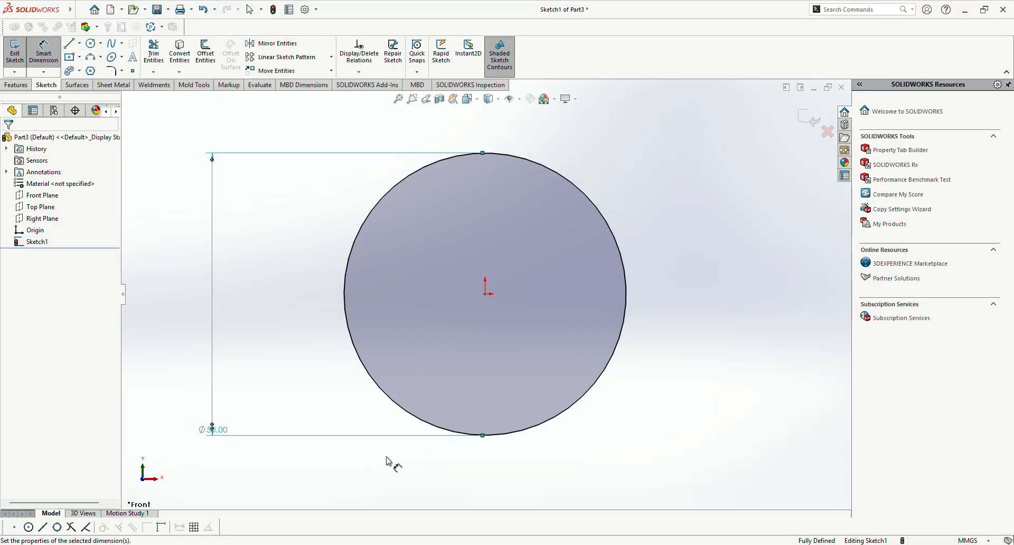
key("Escape")
scroll(485, 243, "down", 2)
scroll(494, 255, "up", 3)
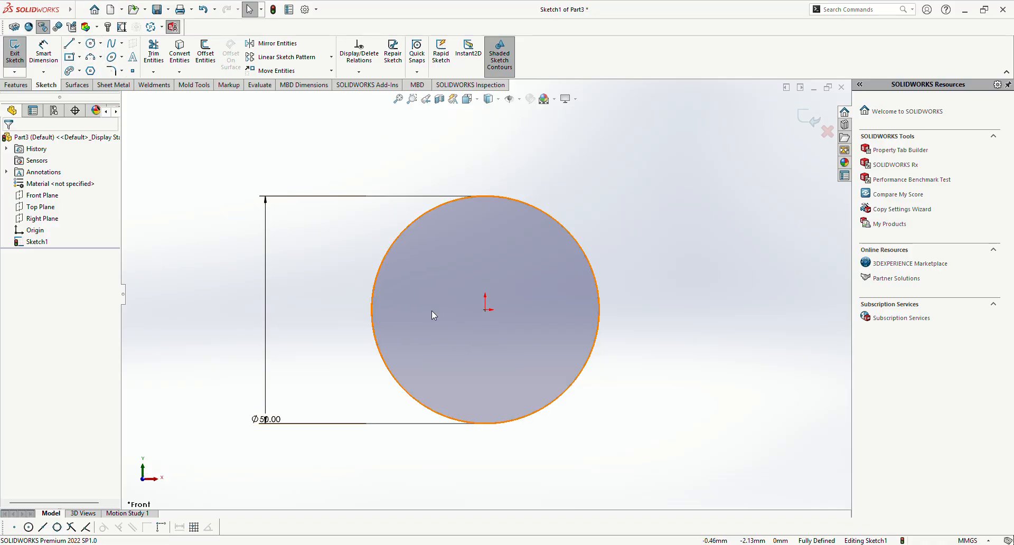
Step: Sketch three more circles centred on the origin: a large outer one, one of about 11.7 mm radius and one of about 30.5 mm radius
left_click(90, 43)
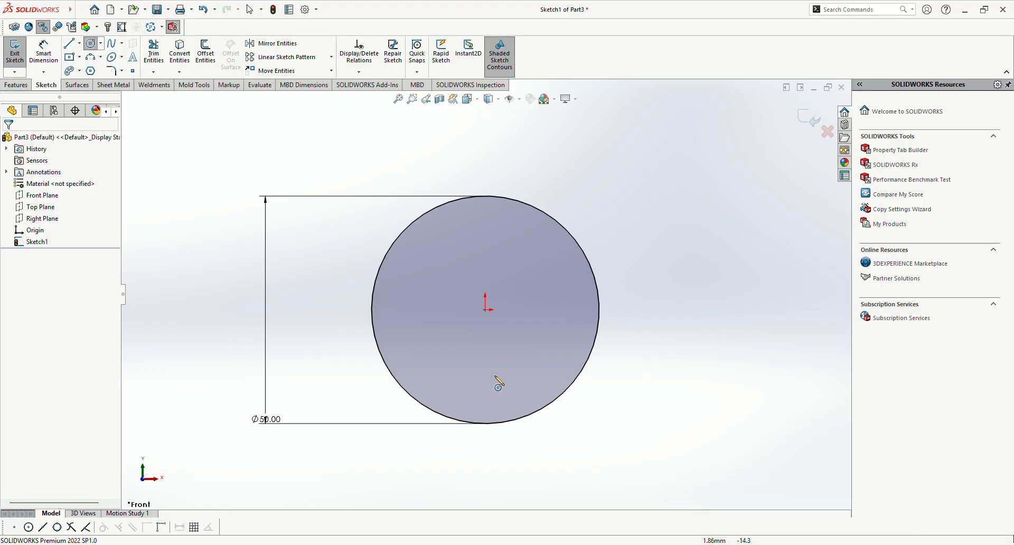
left_click(484, 310)
left_click(448, 476)
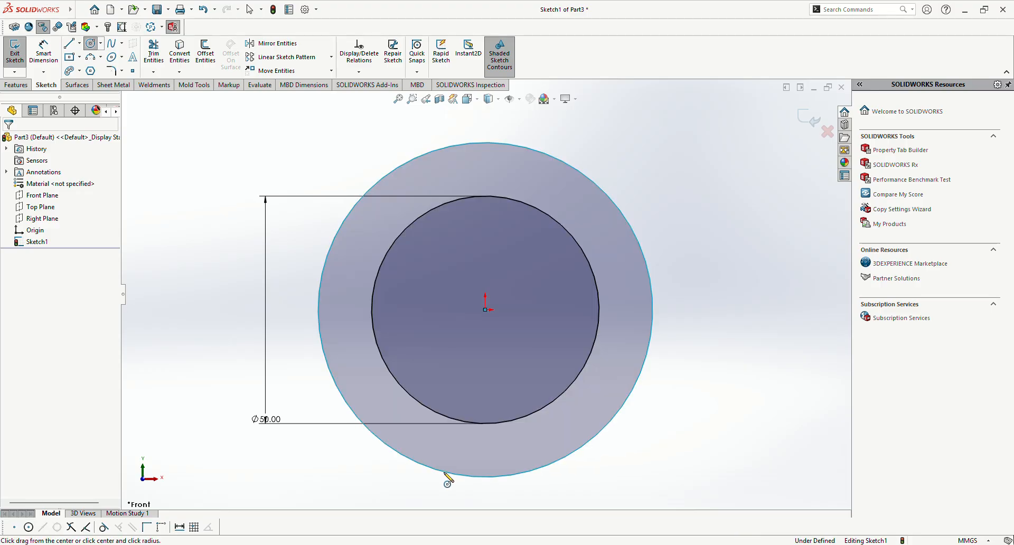
left_click(485, 310)
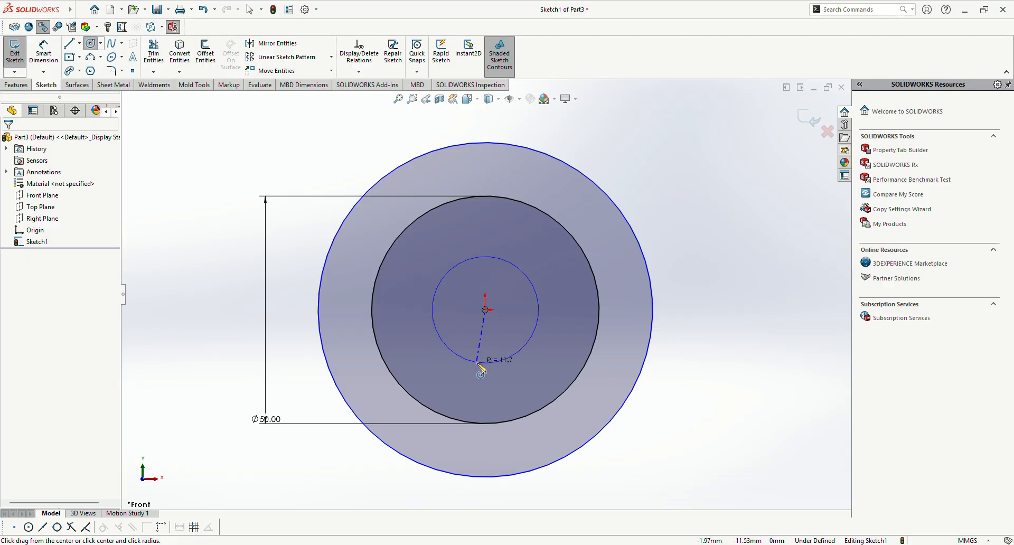
left_click(481, 362)
left_click(485, 309)
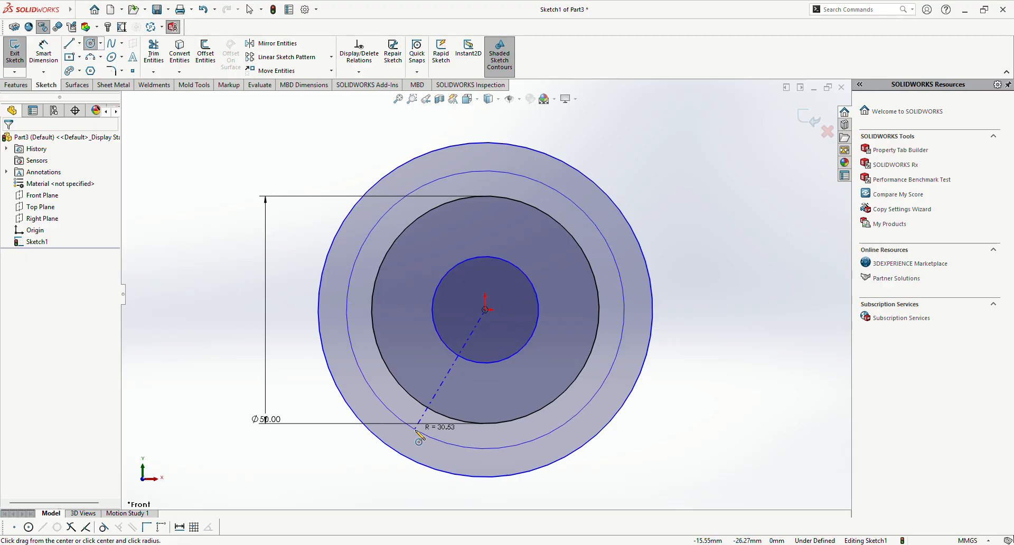
left_click(417, 432)
key("Escape")
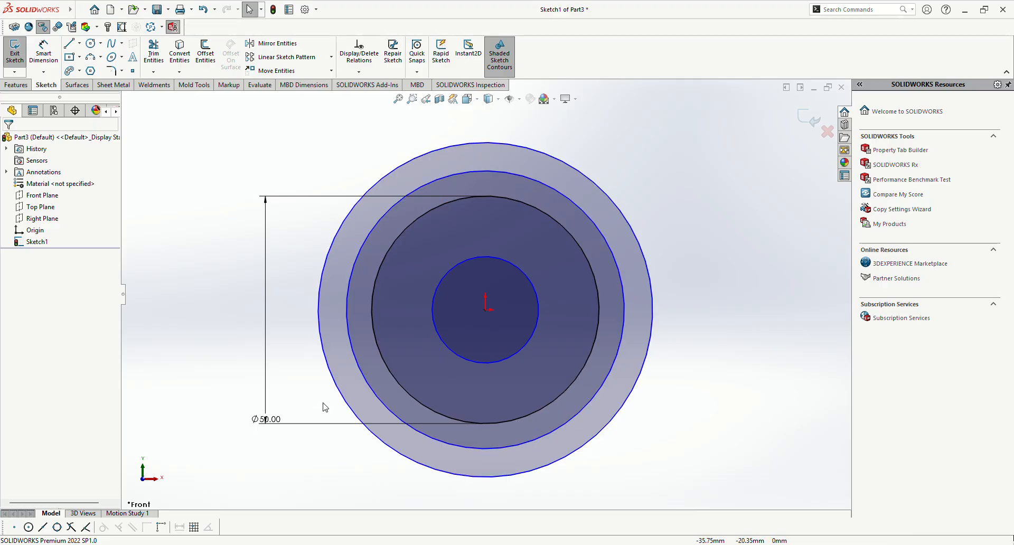
Step: Undo the three added concentric circles, keeping only the dimensioned 50 mm circle
key("ctrl+z")
key("ctrl+z")
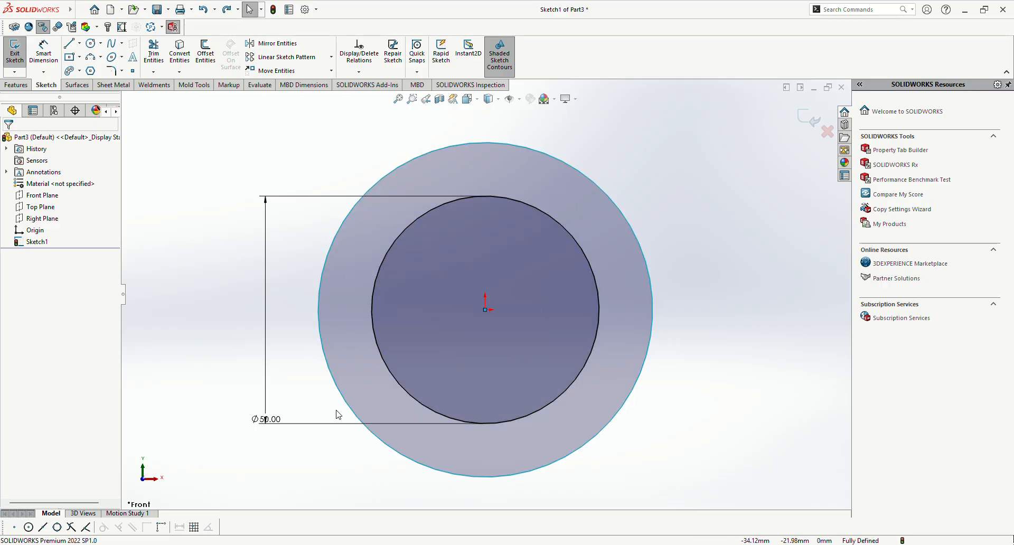
key("ctrl+z")
key("f")
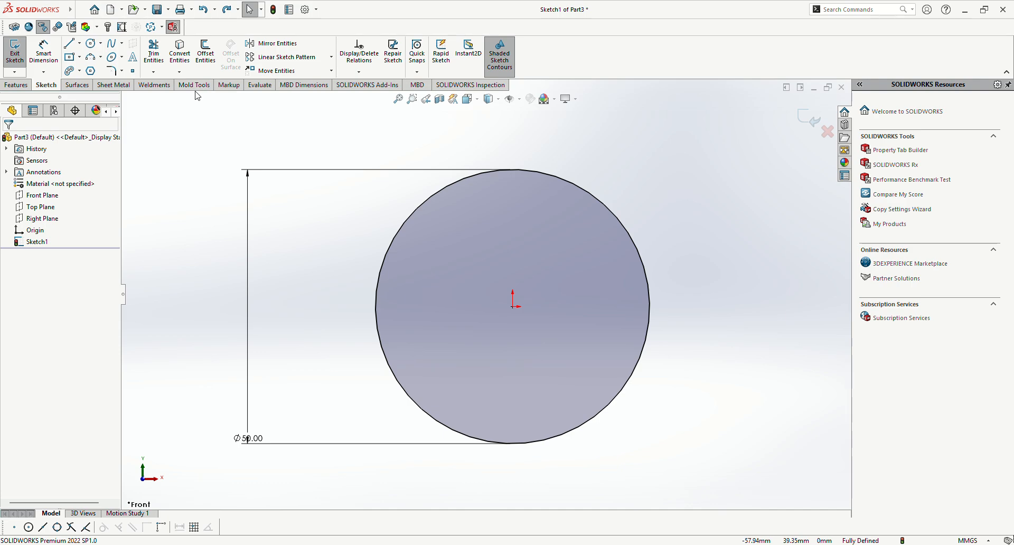
Step: Try to offset the circle outward by 20 mm with Offset Entities
left_click(206, 58)
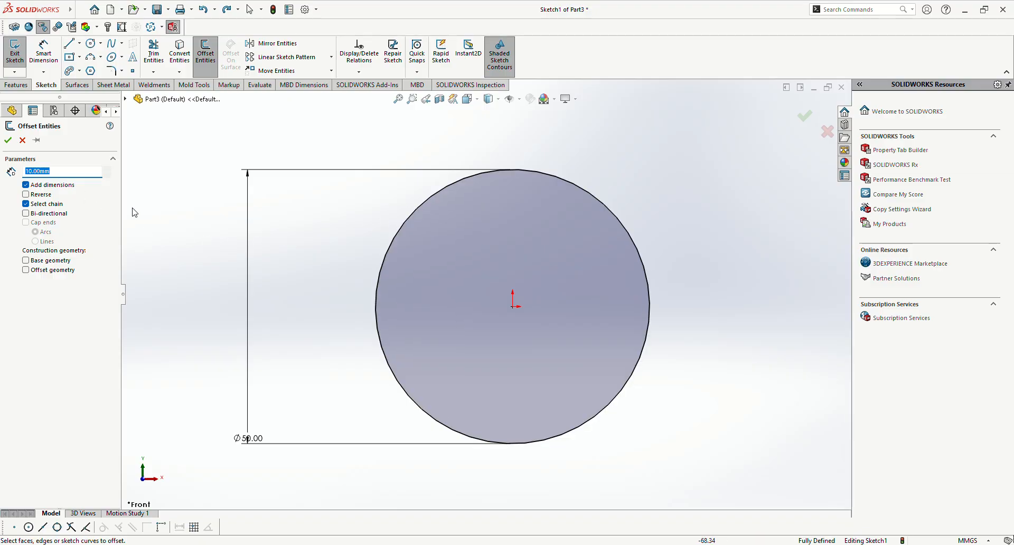
key("BackSpace")
type("20")
key("Return")
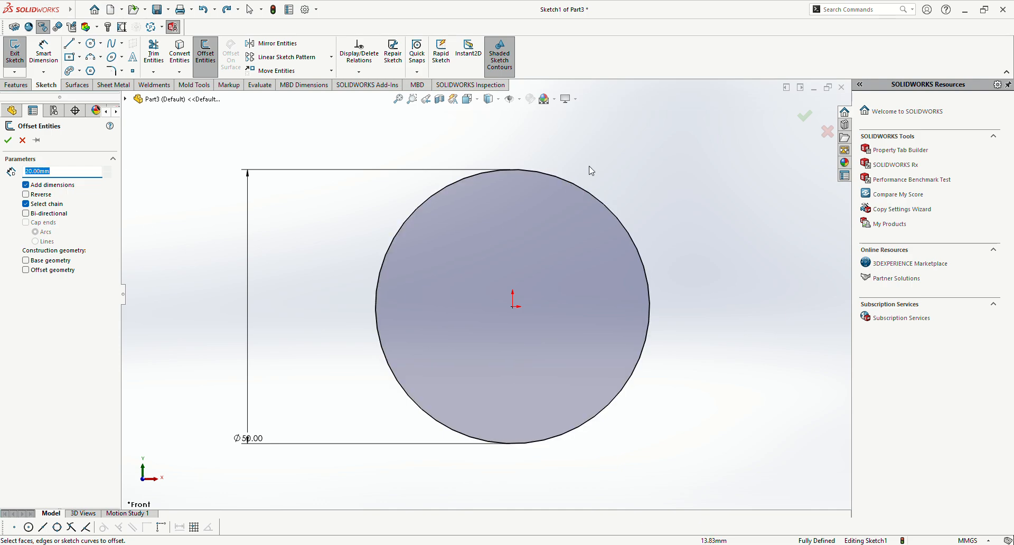
left_click(569, 186)
scroll(553, 211, "up", 3)
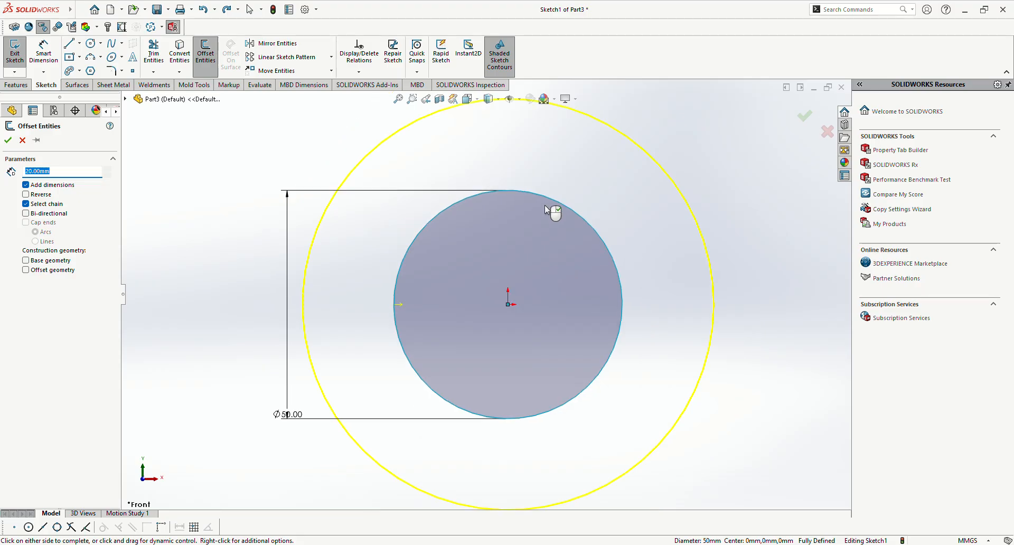
scroll(507, 249, "down", 3)
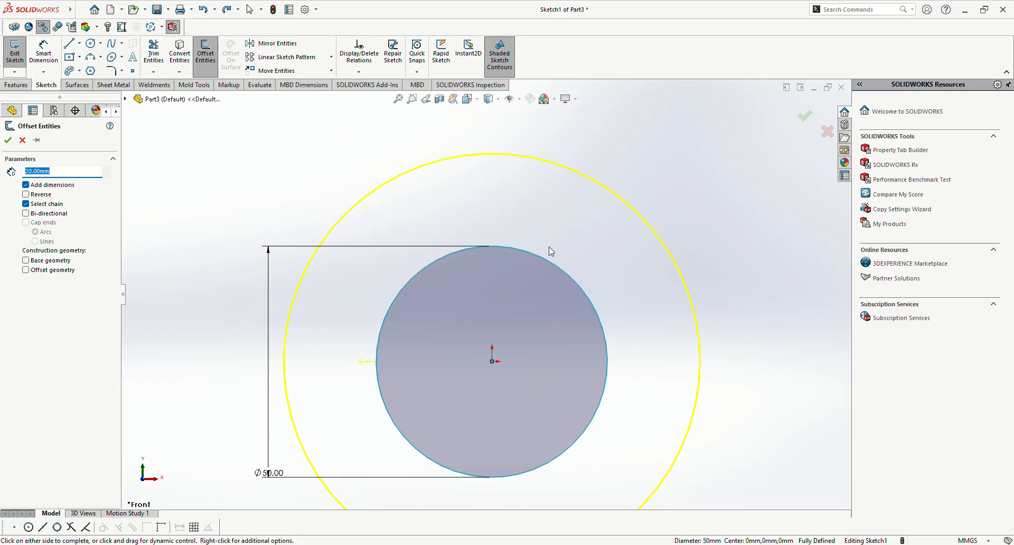
scroll(503, 273, "down", 2)
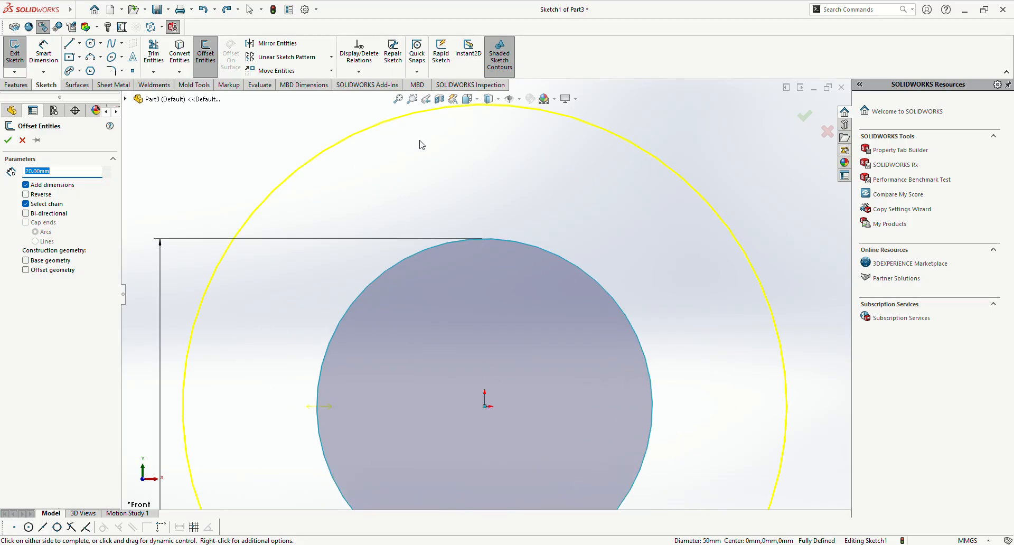
scroll(466, 127, "up", 1)
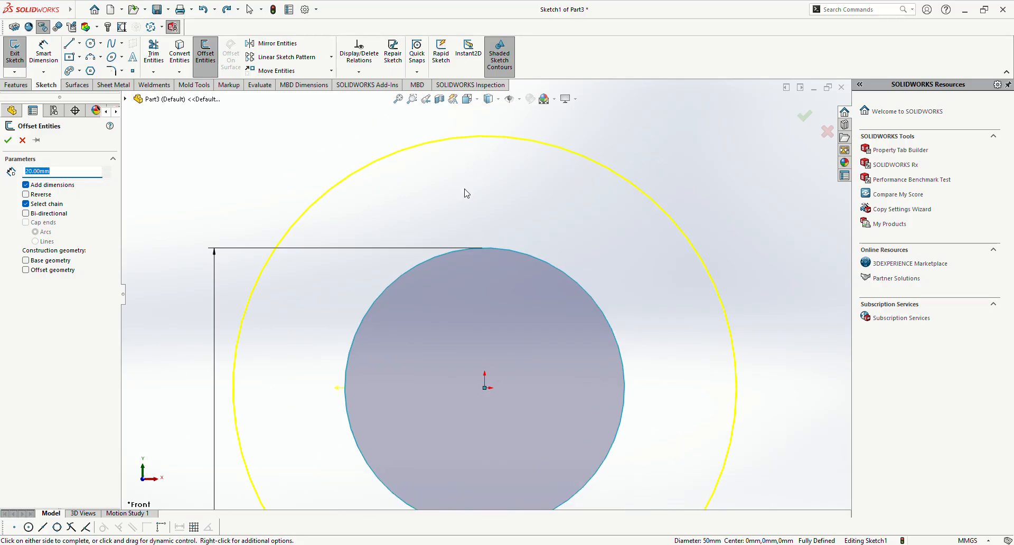
left_click(22, 140)
Step: Offset the 50 mm circle inward by 20 mm using Reverse, and reposition the offset dimension between the two circles
left_click(206, 53)
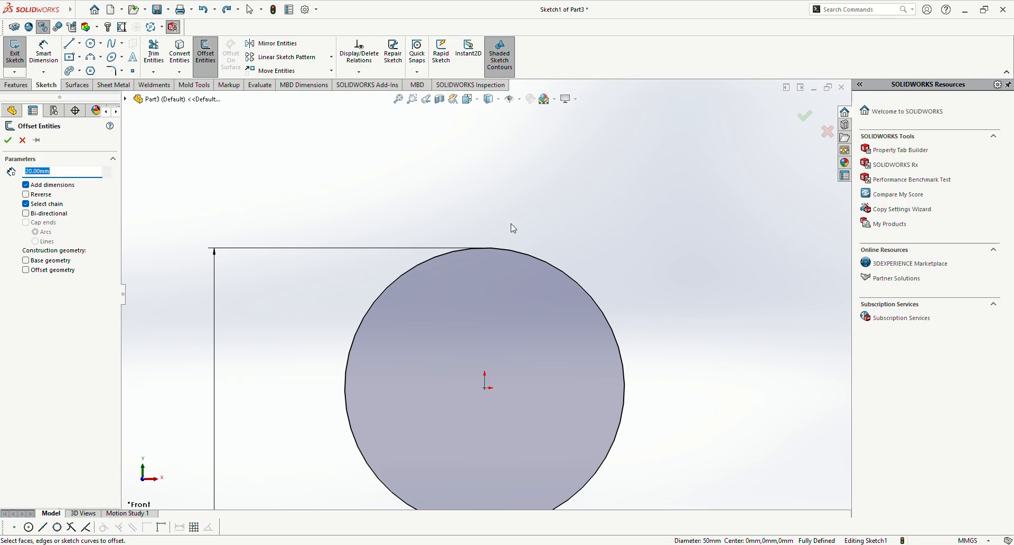
left_click(482, 249)
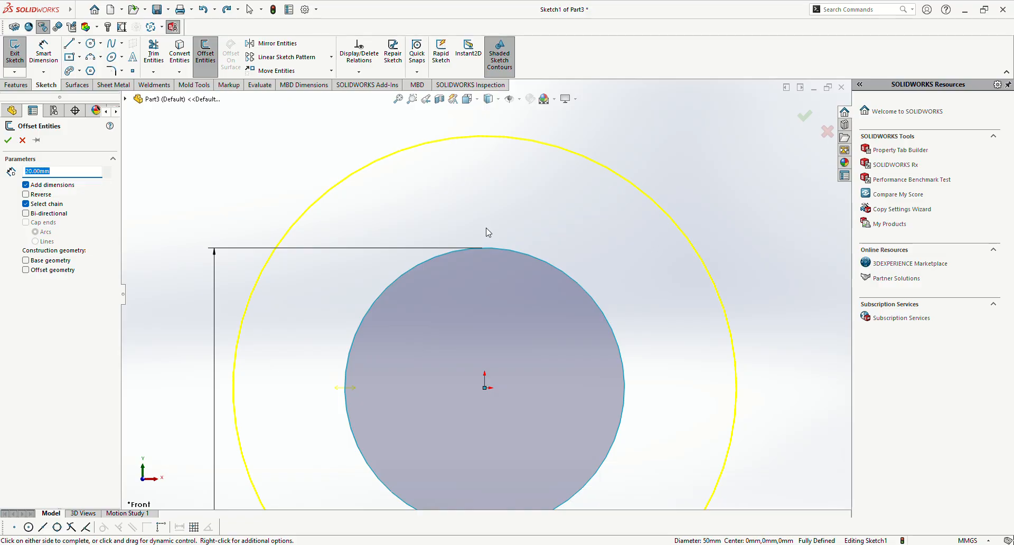
left_click(29, 195)
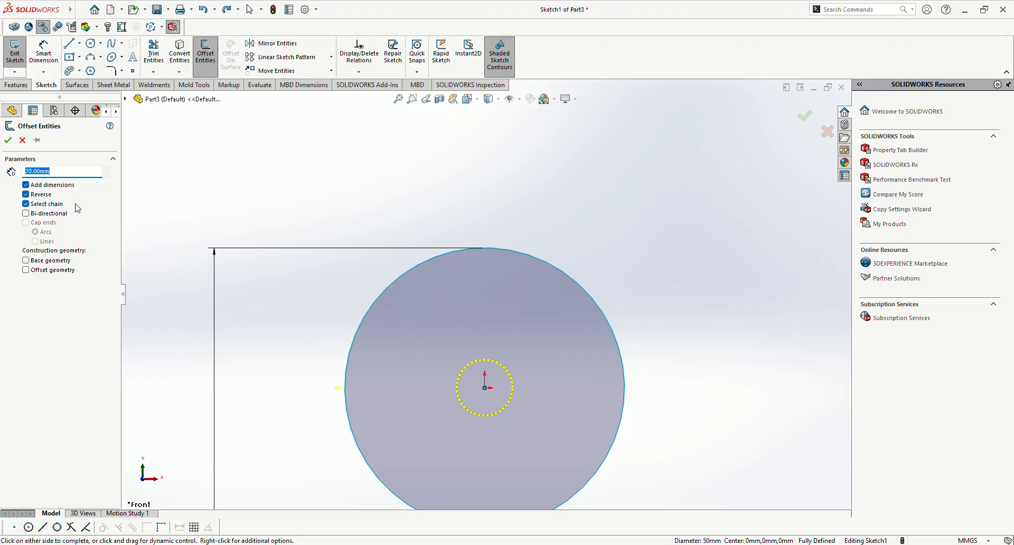
scroll(463, 336, "down", 4)
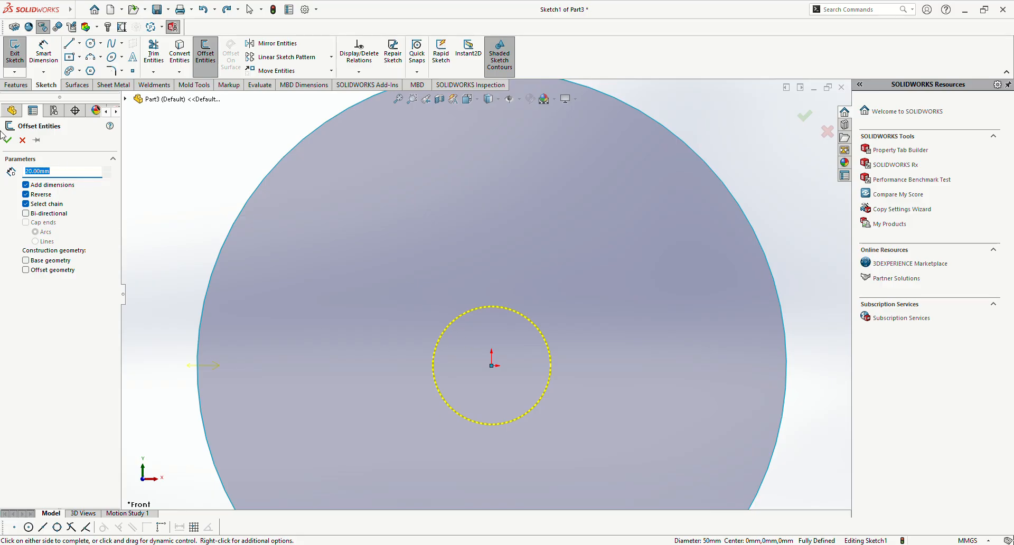
left_click(8, 140)
scroll(217, 253, "up", 3)
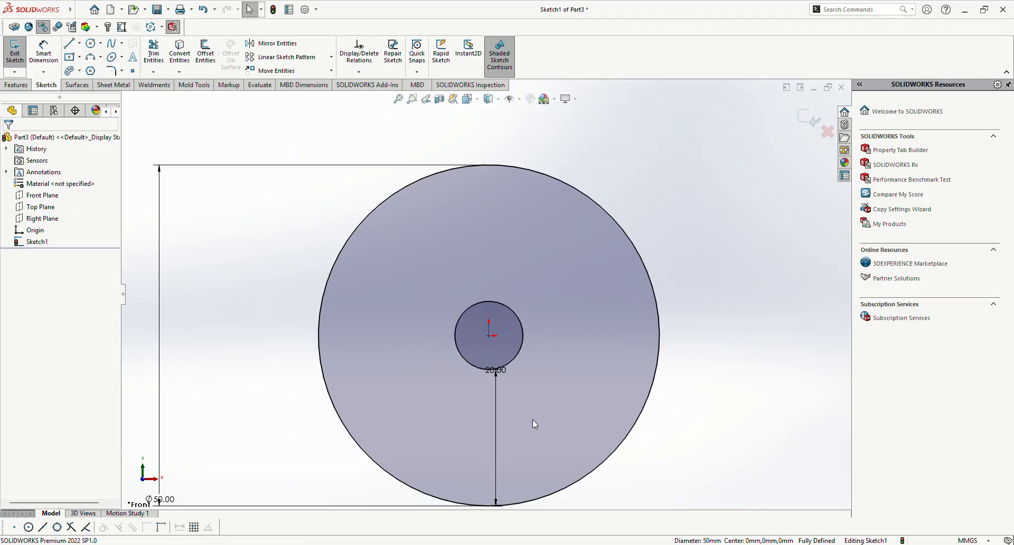
left_click_drag(504, 372, 494, 443)
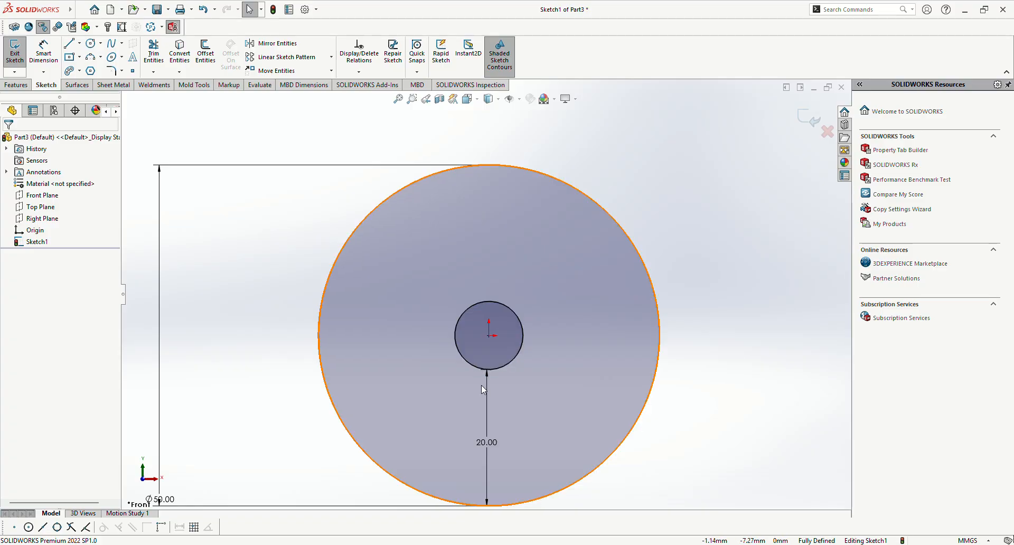
Step: Undo the offset and the dimensioned circle, and discard the empty Front Plane sketch
key("ctrl+z")
key("ctrl+z")
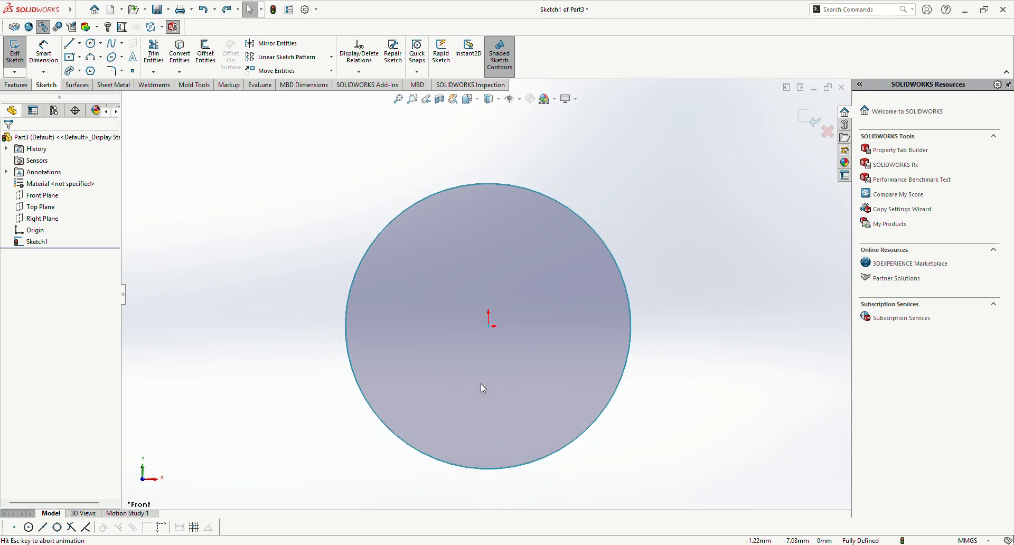
key("ctrl+z")
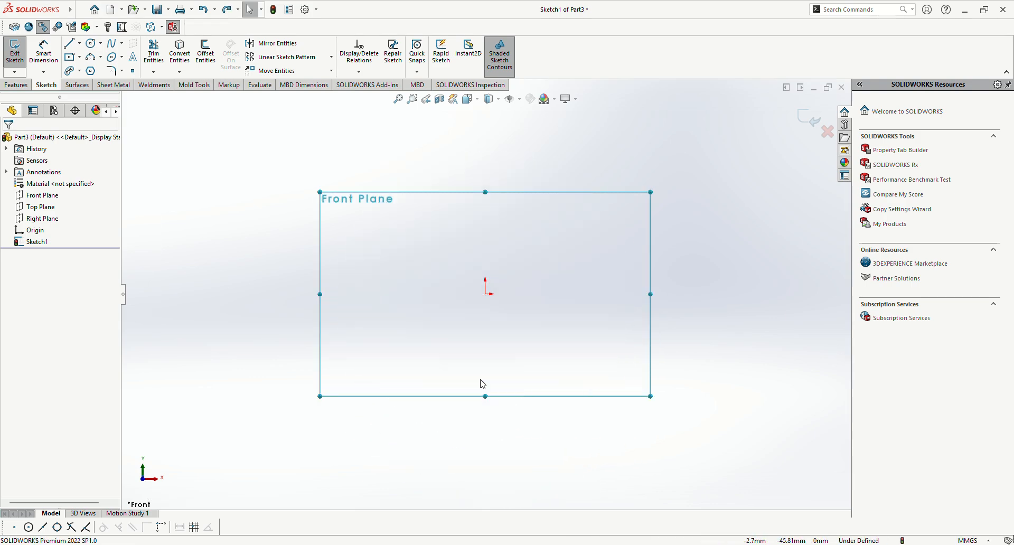
left_click(52, 196)
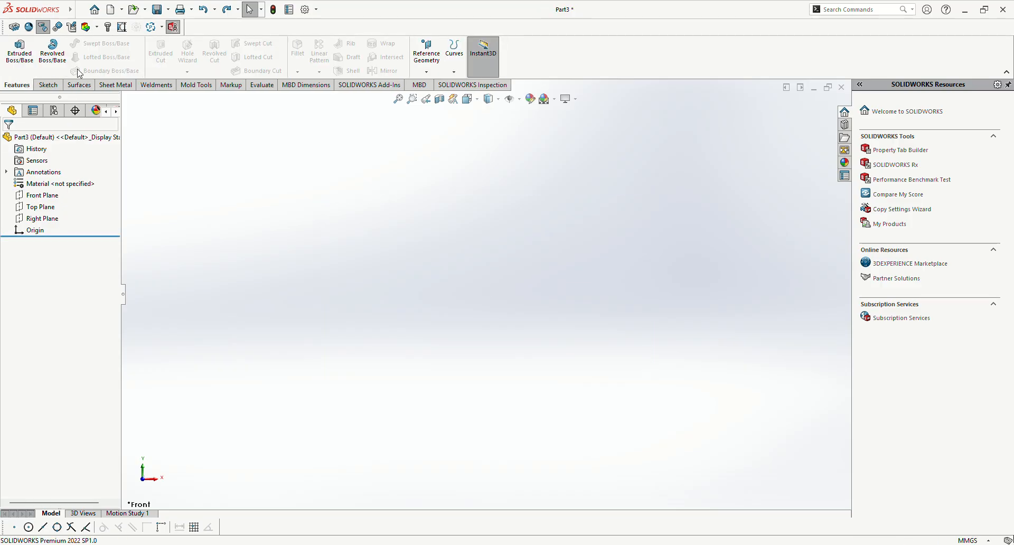
Step: Start a new sketch on the Front Plane and draw a long, low corner rectangle with its lower-left corner on the origin
left_click(49, 195)
left_click(55, 180)
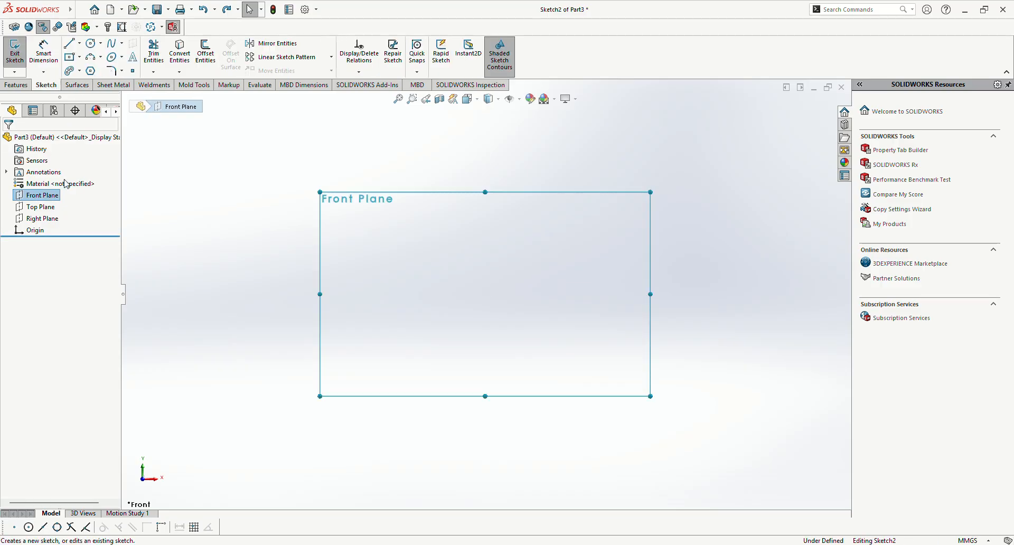
left_click(80, 58)
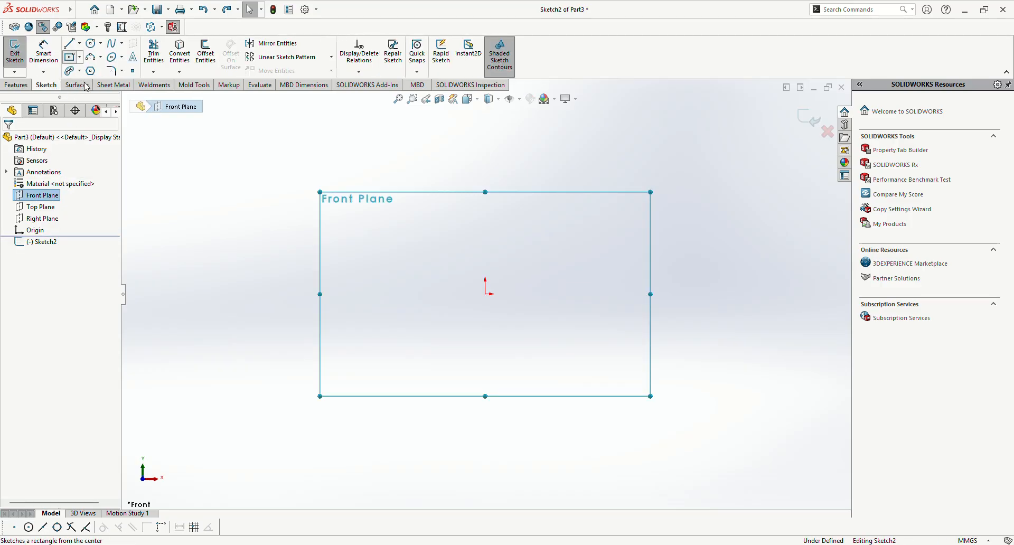
left_click(92, 74)
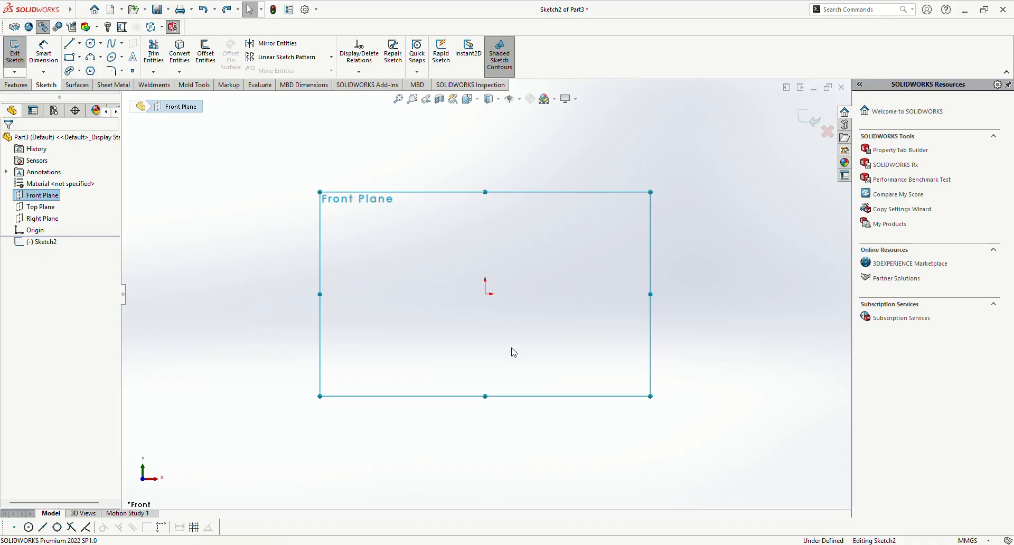
left_click(485, 294)
left_click(736, 260)
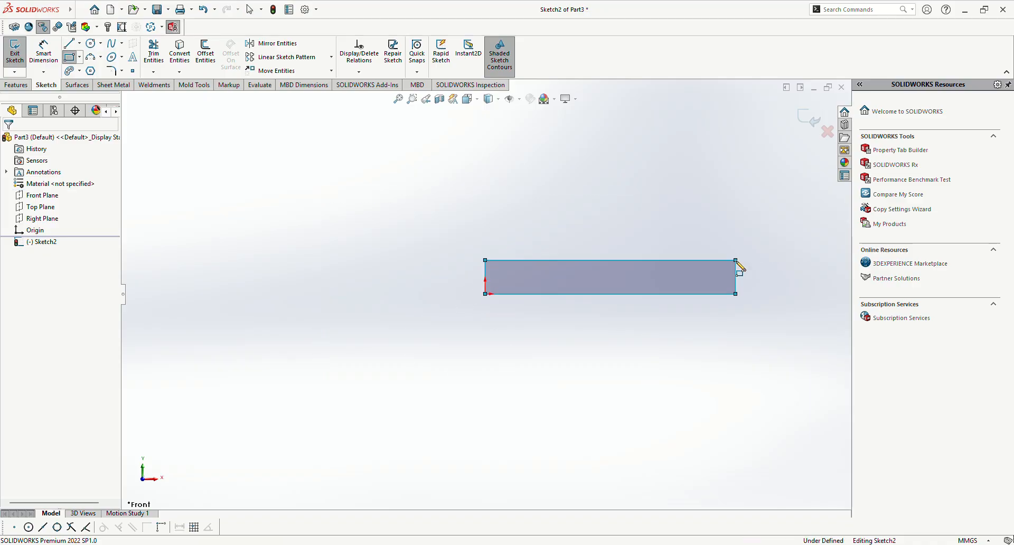
scroll(711, 280, "down", 3)
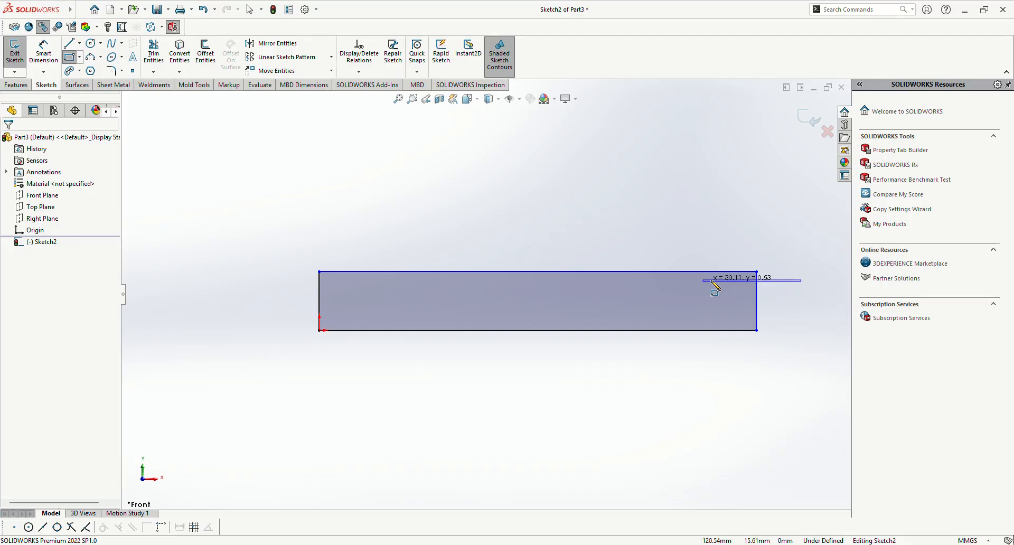
key("Escape")
scroll(765, 267, "down", 2)
scroll(397, 327, "up", 1)
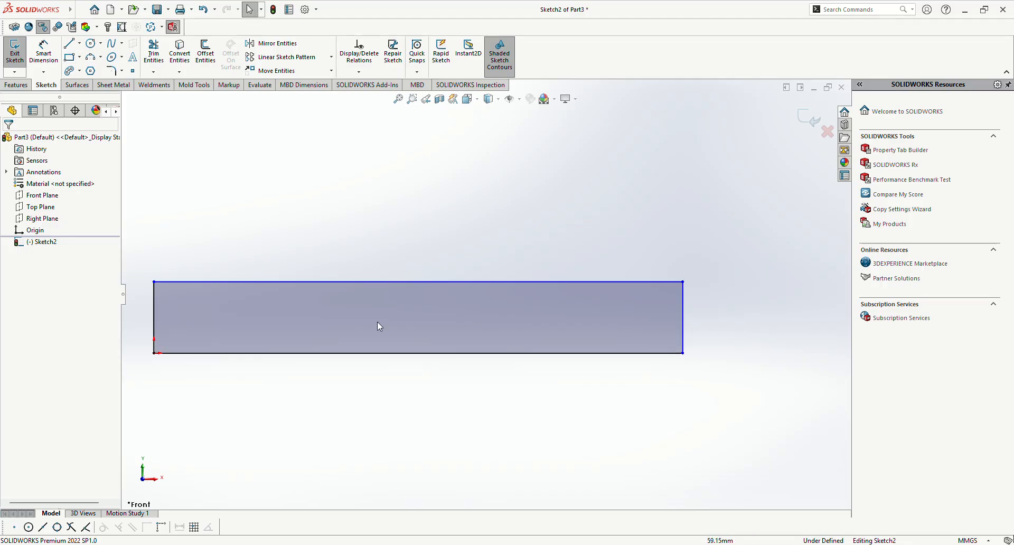
scroll(296, 304, "up", 2)
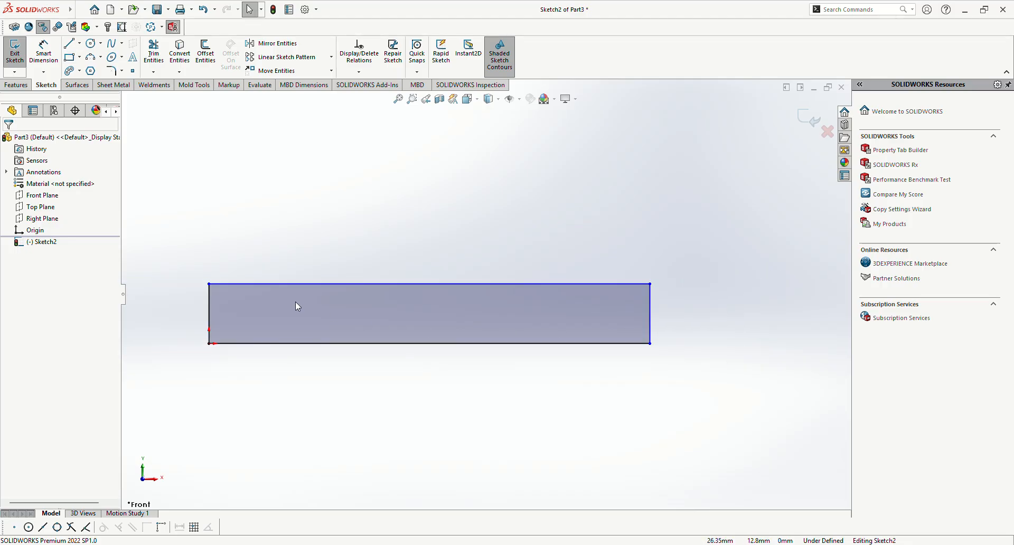
Step: Preview a 5 mm outward offset of the rectangle with Offset Entities, using its top edge and Select chain
left_click(204, 59)
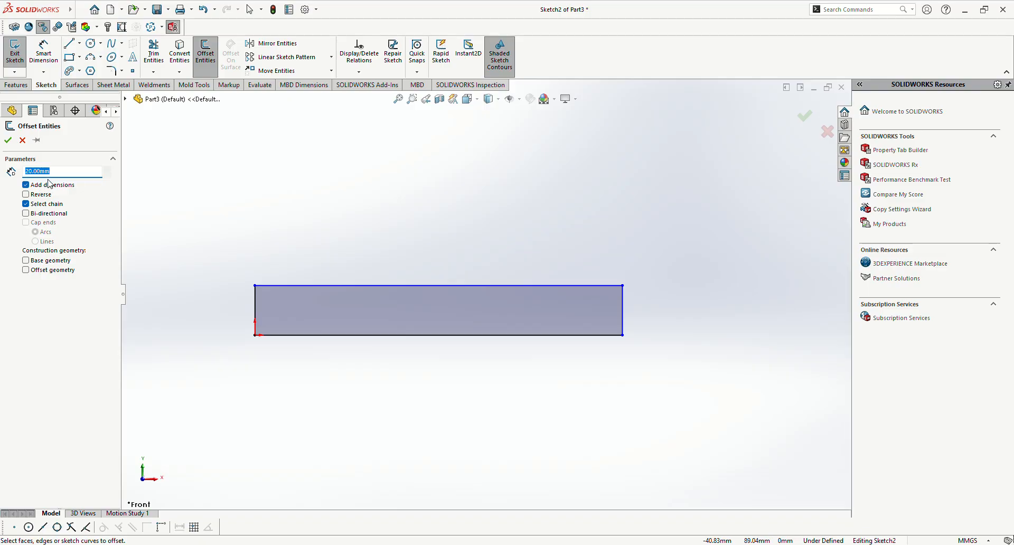
key("BackSpace")
type("5")
key("Return")
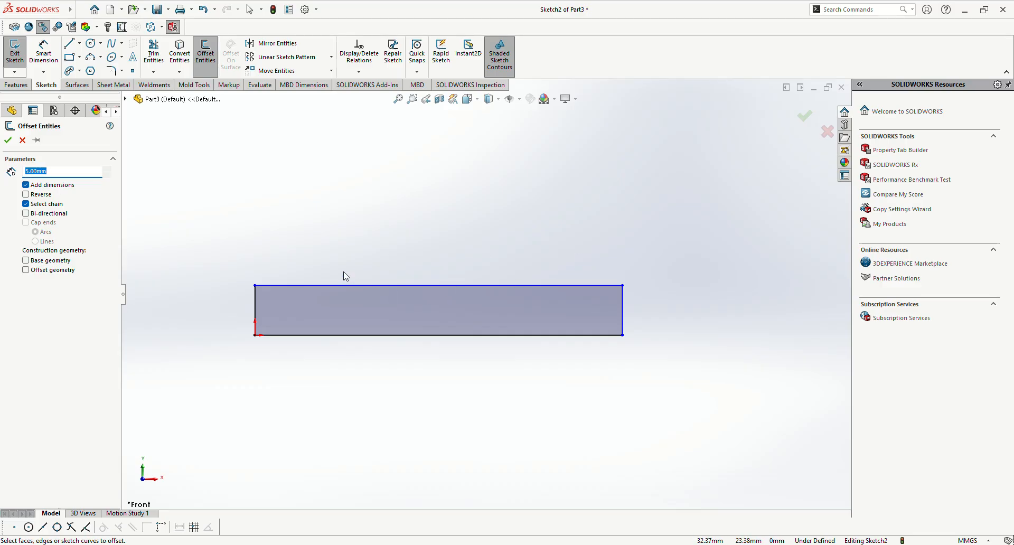
left_click(338, 285)
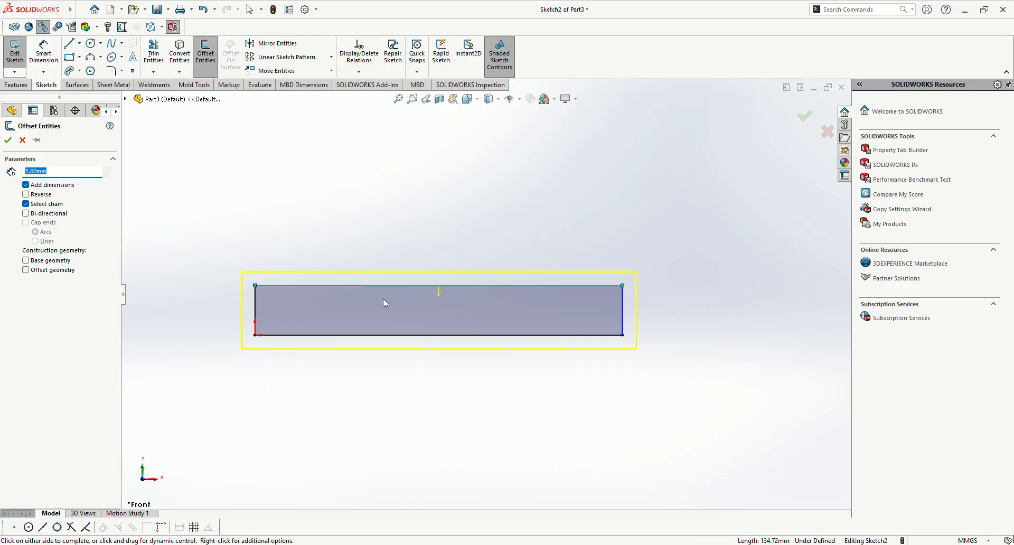
scroll(357, 301, "down", 4)
scroll(312, 312, "up", 2)
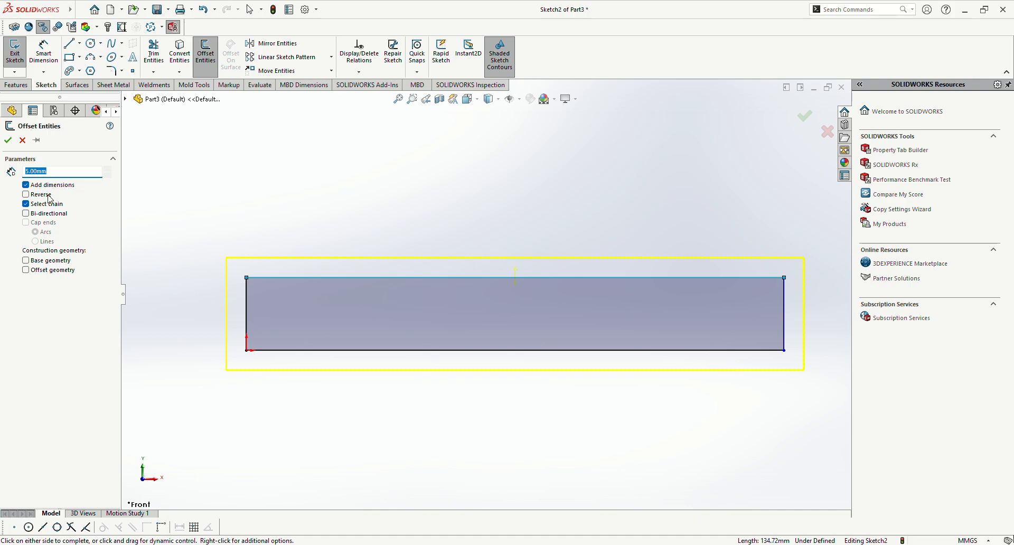
Step: Preview the rectangle's 5 mm offset inward with Reverse, and in both directions with Bi-directional
left_click(30, 195)
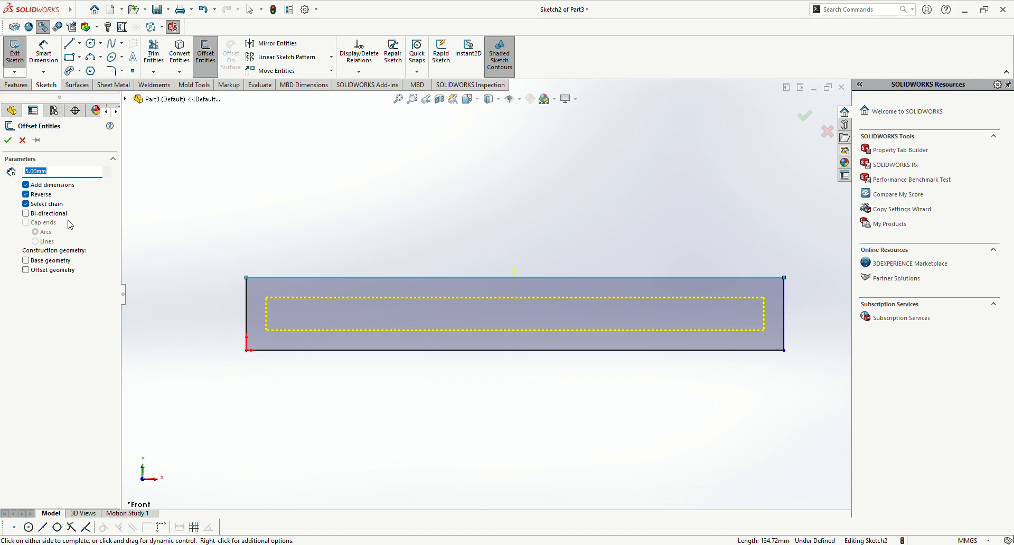
left_click(27, 195)
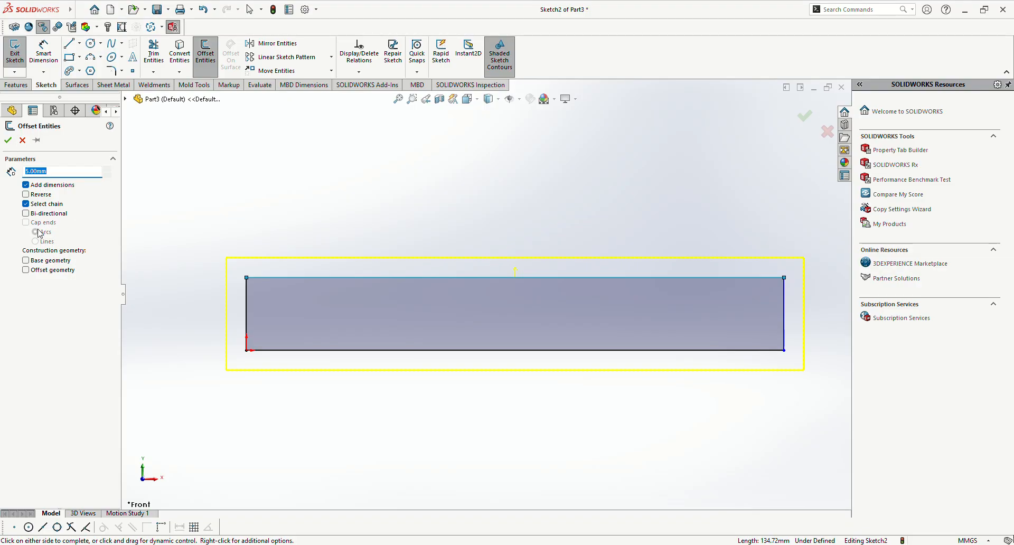
left_click(26, 214)
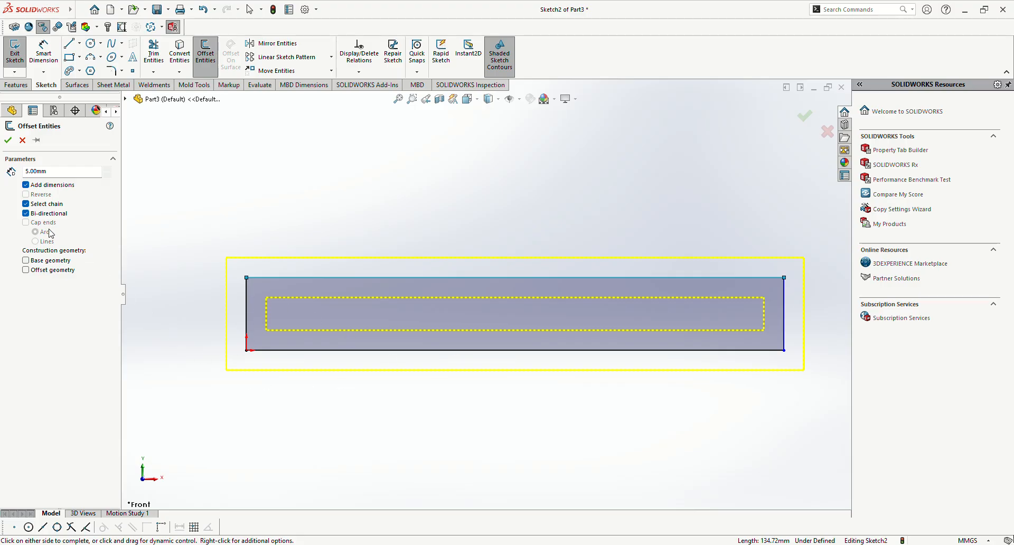
Step: Cancel the rectangle offset and undo the rectangle
left_click(22, 140)
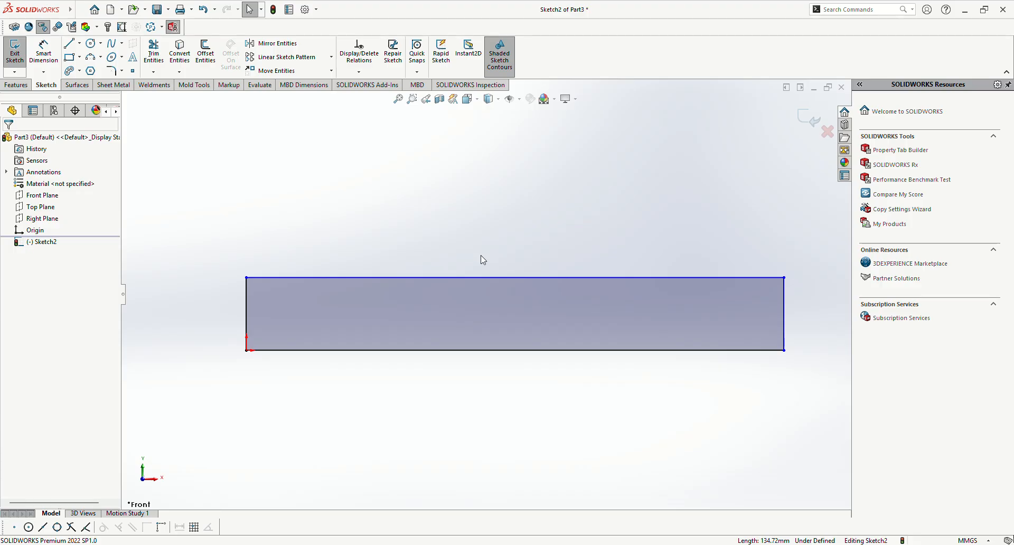
key("ctrl+z")
scroll(316, 295, "up", 7)
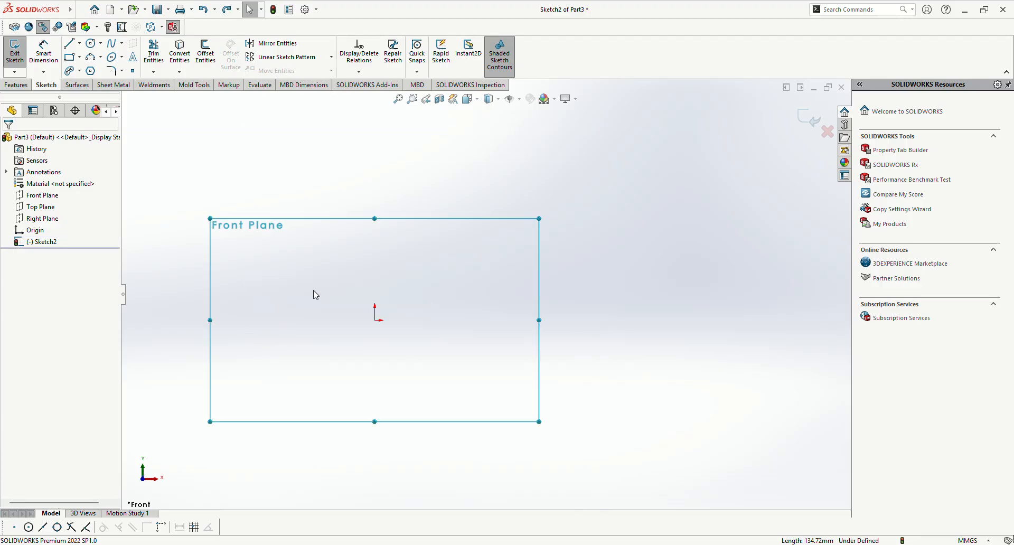
Step: Draw a horizontal line about 270 mm long starting at the origin
left_click(69, 43)
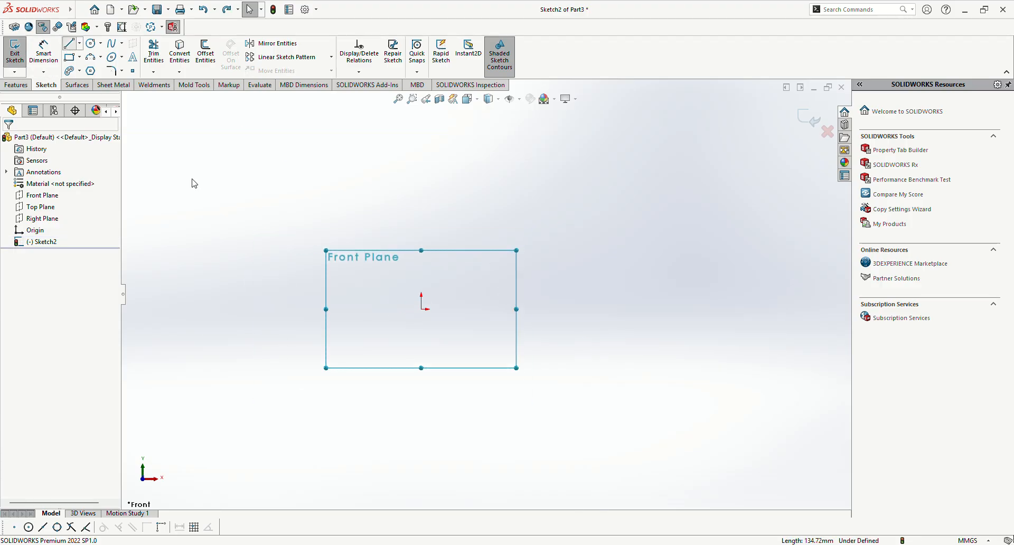
left_click(421, 309)
left_click(711, 309)
key("Escape")
scroll(650, 296, "down", 3)
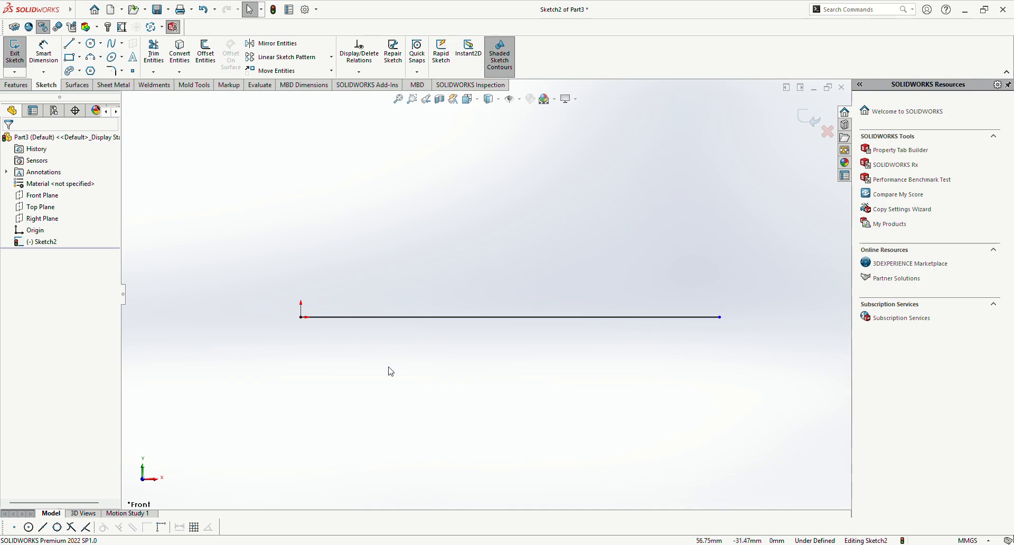
Step: Try a one-sided 5 mm offset of the line with Bi-directional off and arc Cap ends, and cancel it
left_click(205, 53)
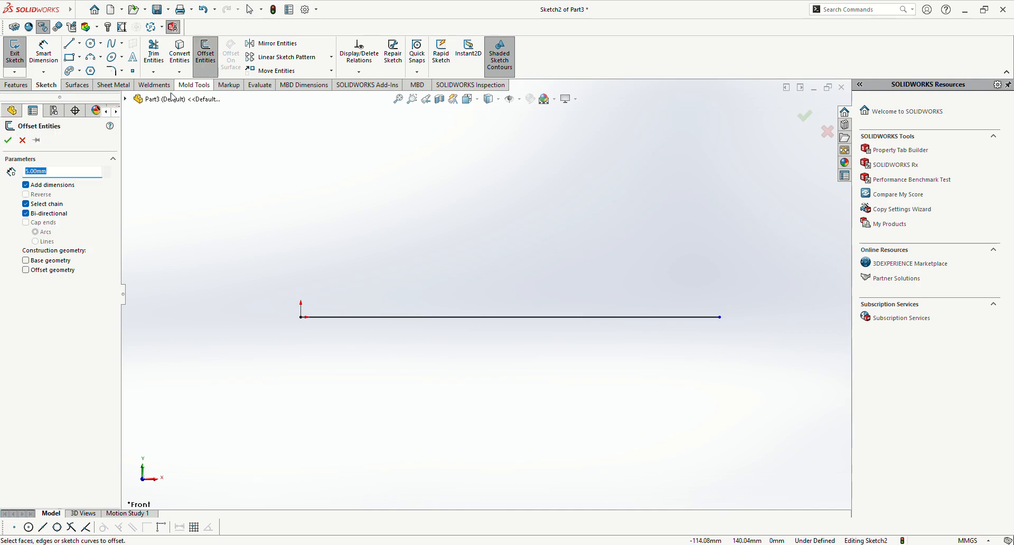
left_click(26, 223)
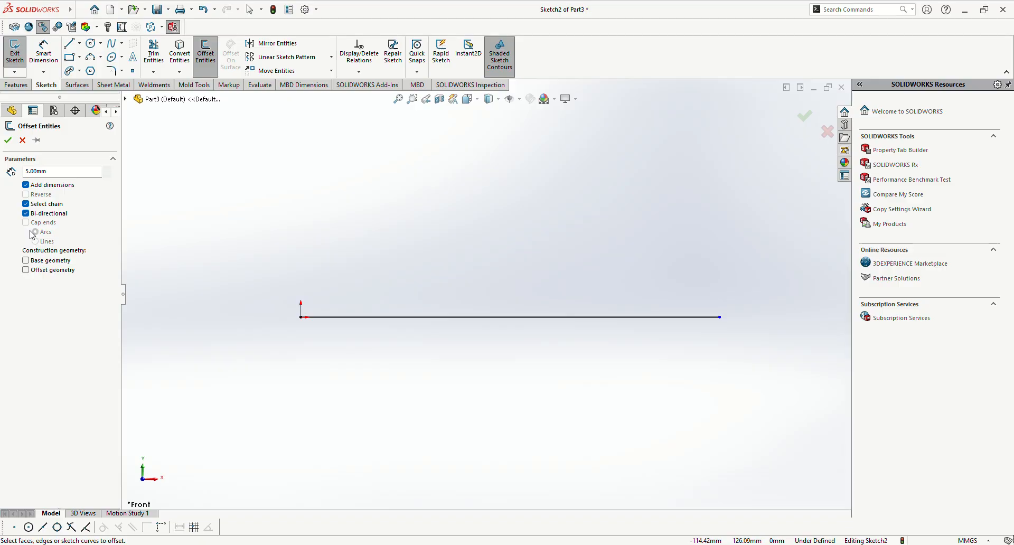
left_click(26, 214)
left_click(331, 317)
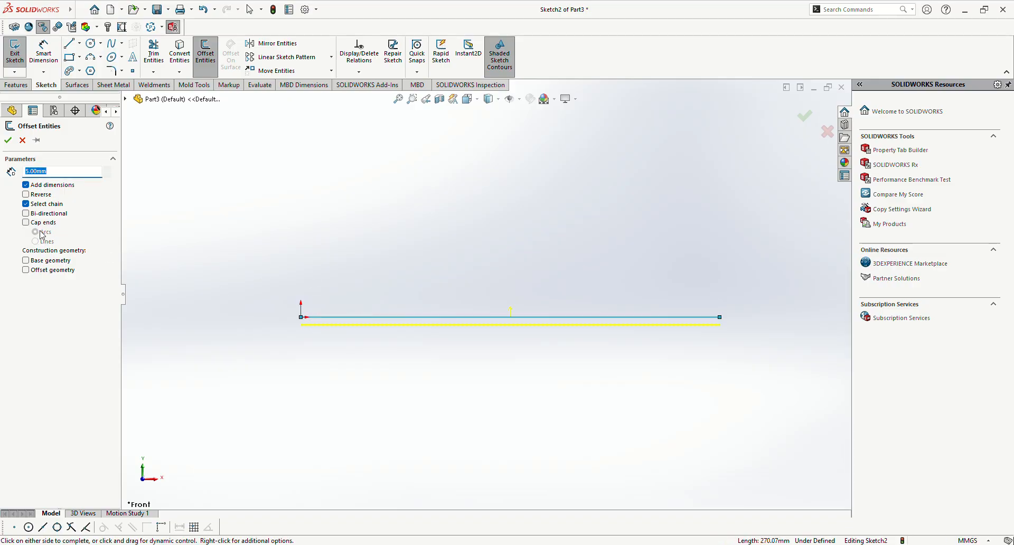
left_click(29, 222)
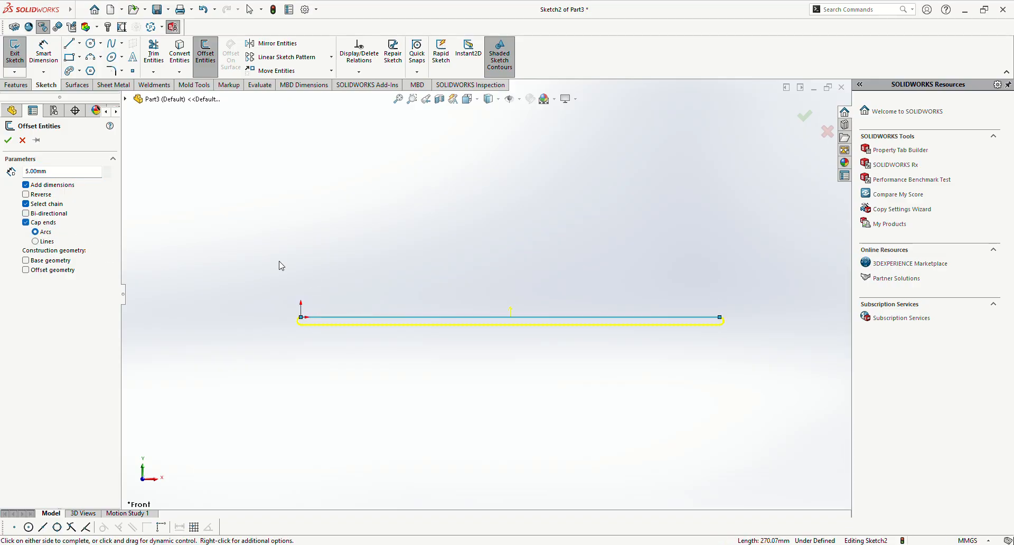
left_click(26, 223)
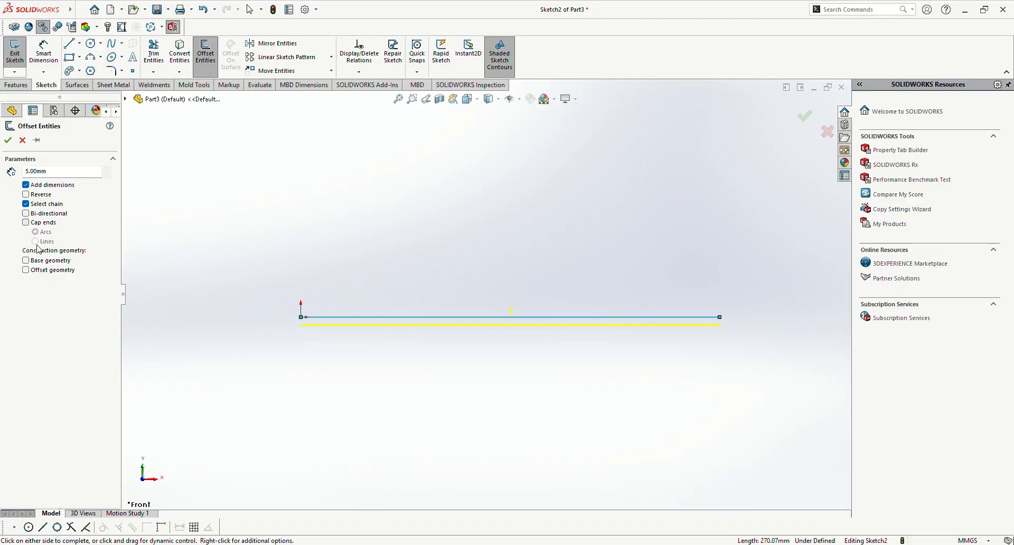
left_click(21, 140)
Step: Restart Offset Entities on the line and preview a one-sided 5 mm offset with arc Cap ends at its origin end
left_click(198, 62)
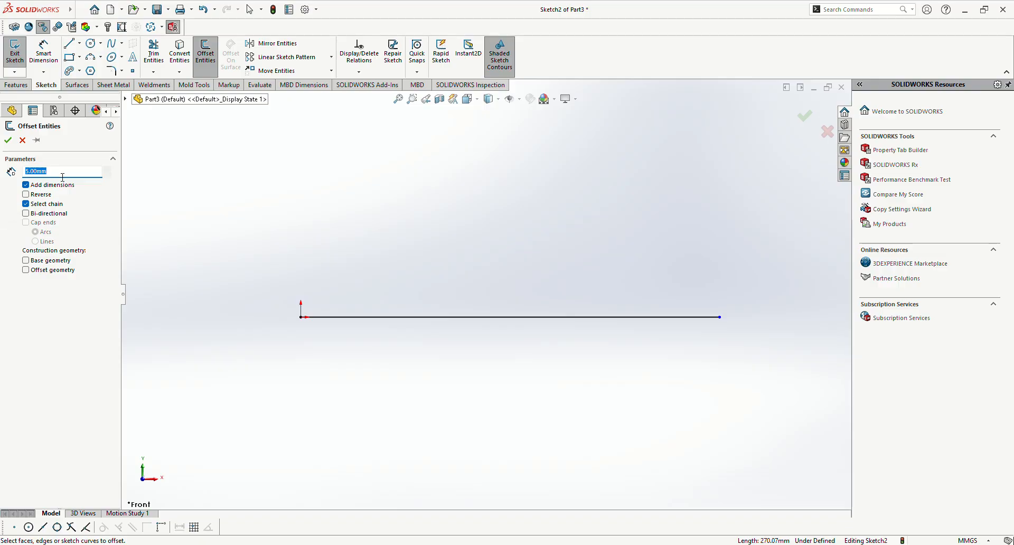
left_click(351, 321)
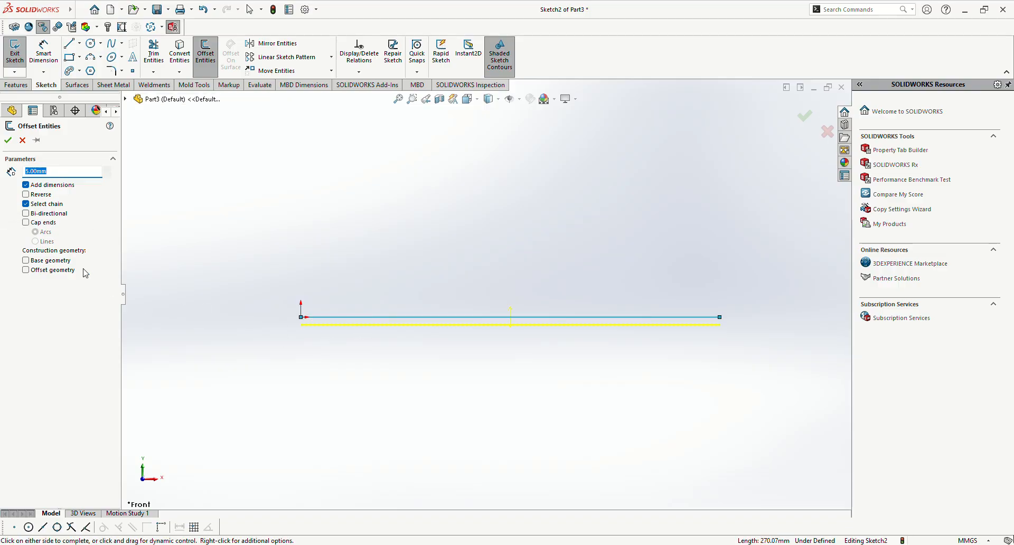
left_click(26, 222)
scroll(561, 360, "down", 3)
scroll(355, 323, "up", 1)
scroll(199, 287, "down", 3)
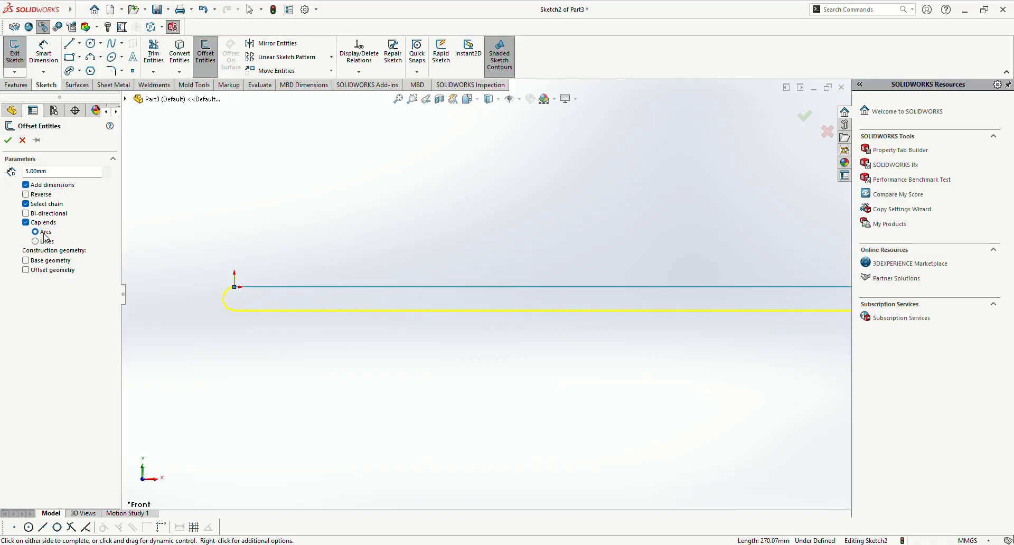
scroll(152, 264, "down", 5)
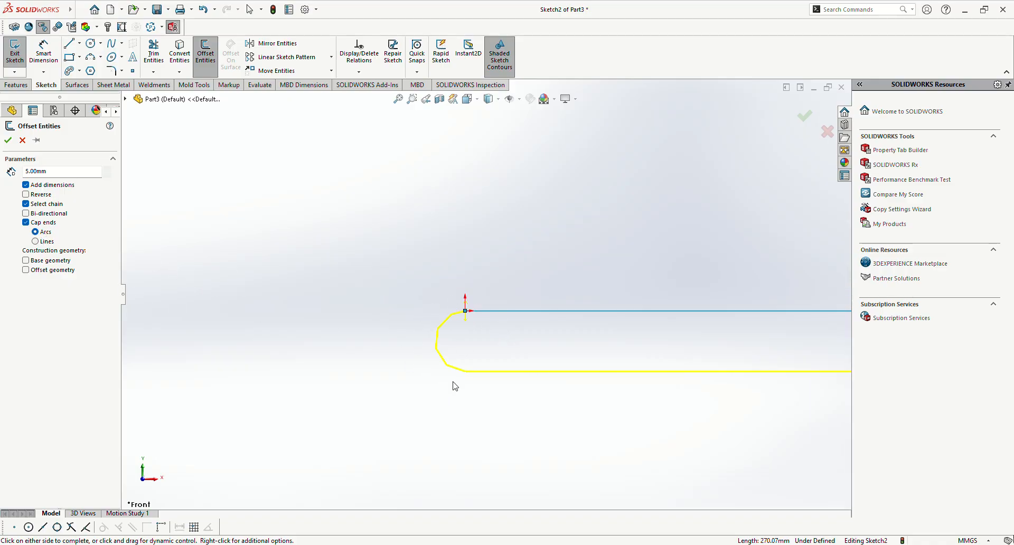
Step: Switch the Cap ends of the line's 5 mm offset to Lines and inspect the squared end at the origin
left_click(36, 241)
scroll(701, 321, "up", 11)
scroll(608, 285, "down", 4)
scroll(312, 312, "down", 3)
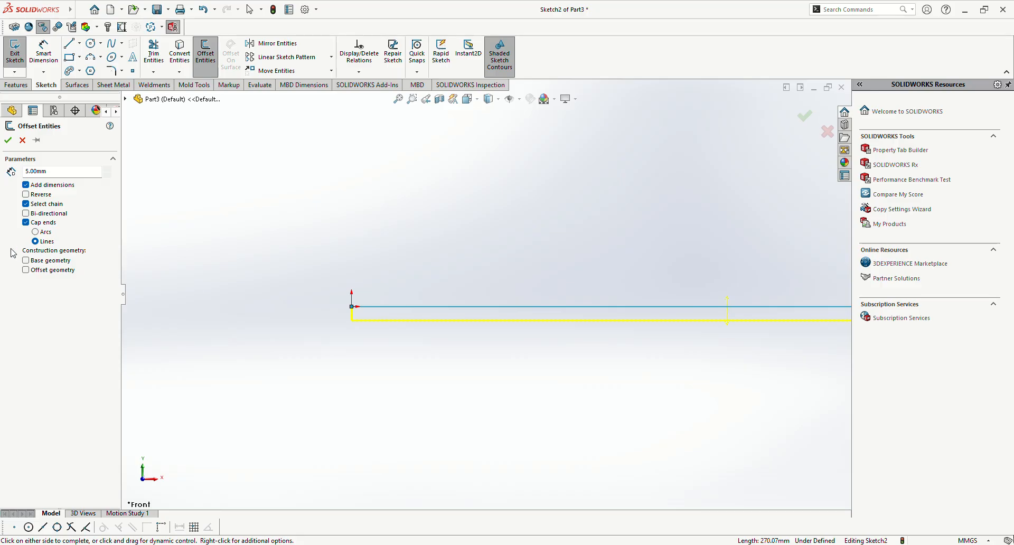
Step: Make the line's 5 mm offset bi-directional with line Cap ends and inspect the preview along its full length
left_click(26, 214)
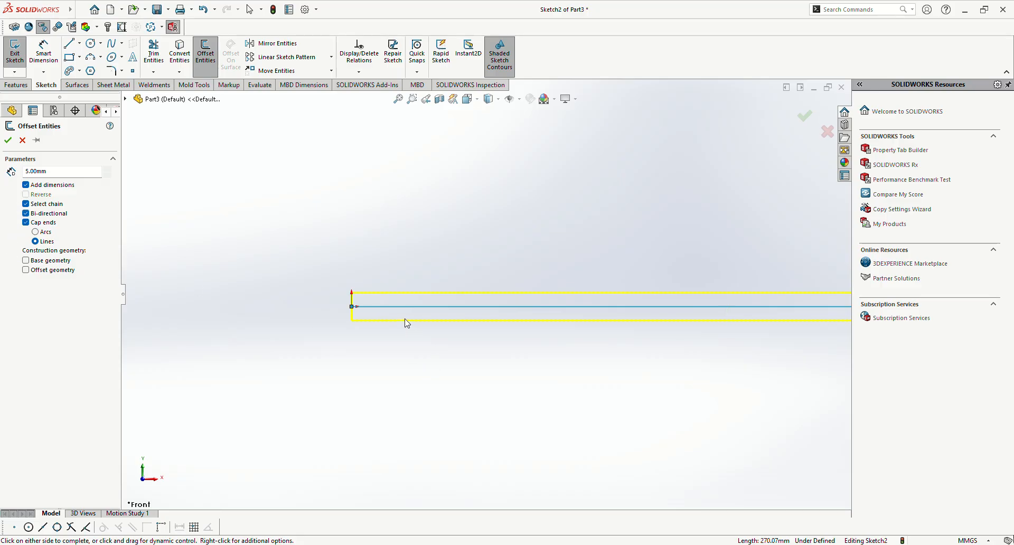
left_click(26, 214)
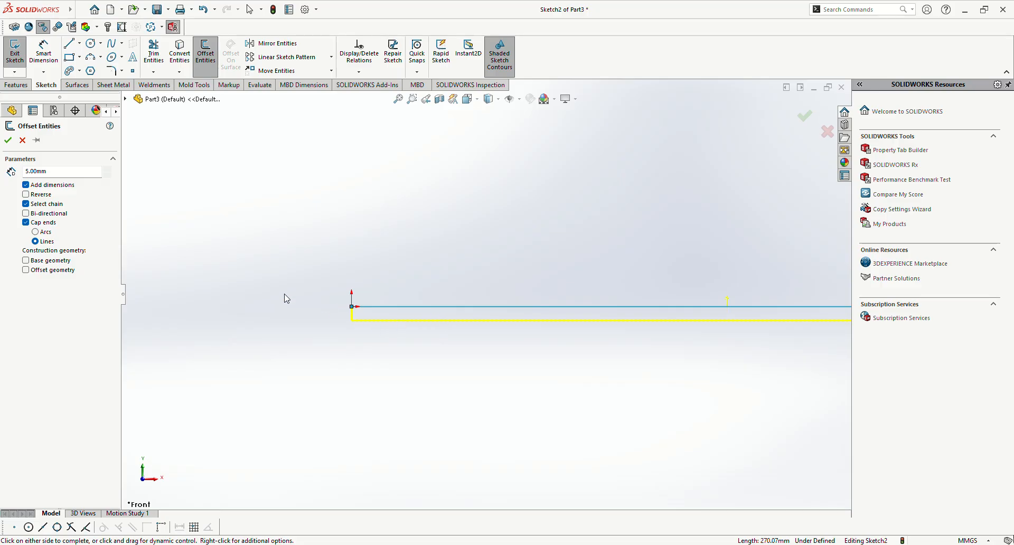
left_click(26, 214)
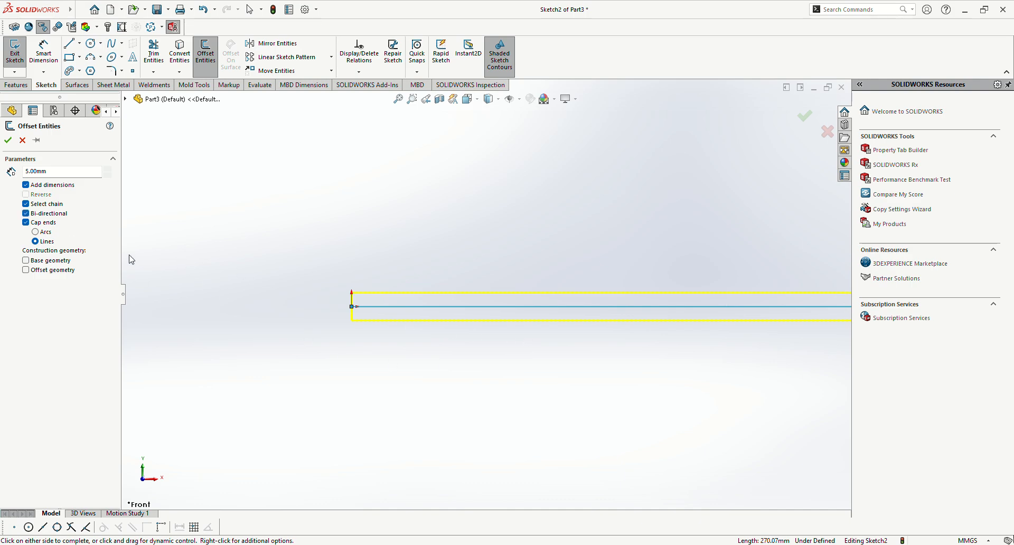
left_click(35, 241)
scroll(351, 315, "down", 5)
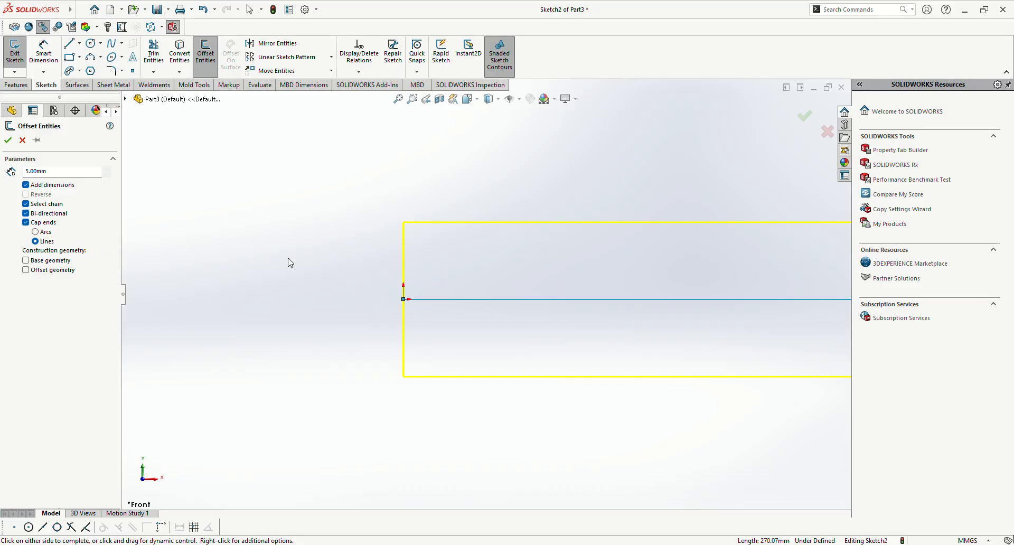
scroll(446, 294, "up", 5)
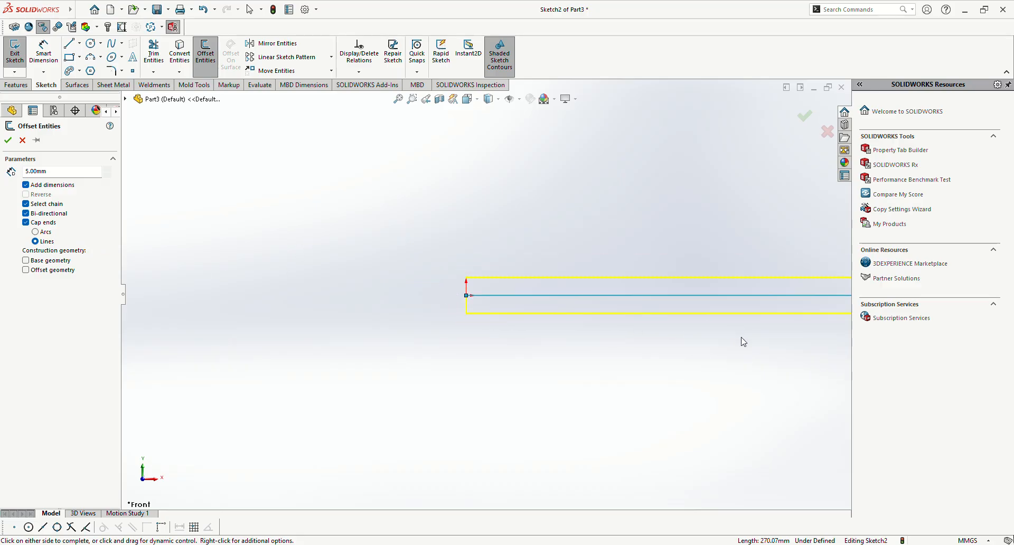
scroll(736, 331, "up", 6)
scroll(484, 261, "down", 4)
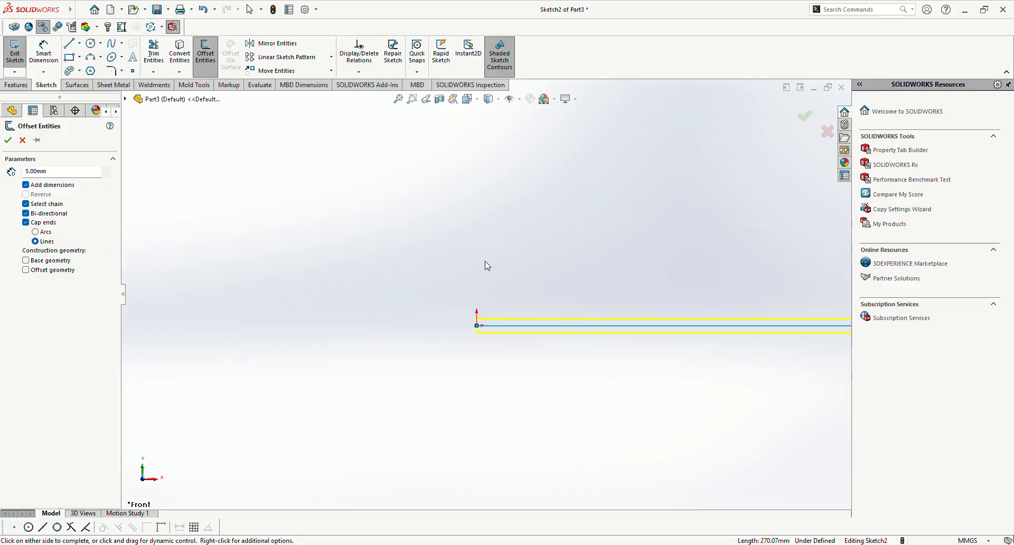
scroll(765, 360, "up", 3)
scroll(750, 323, "down", 3)
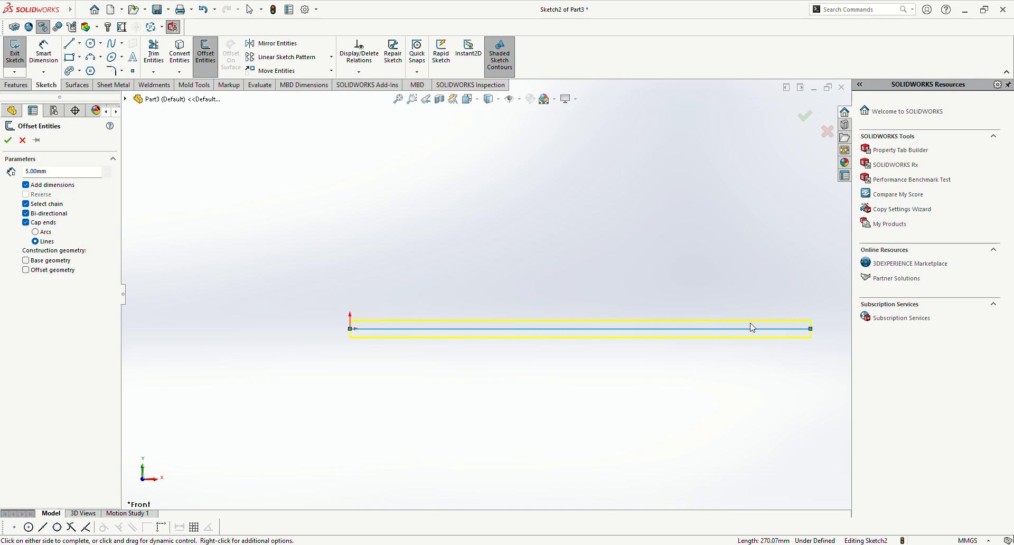
scroll(761, 317, "down", 1)
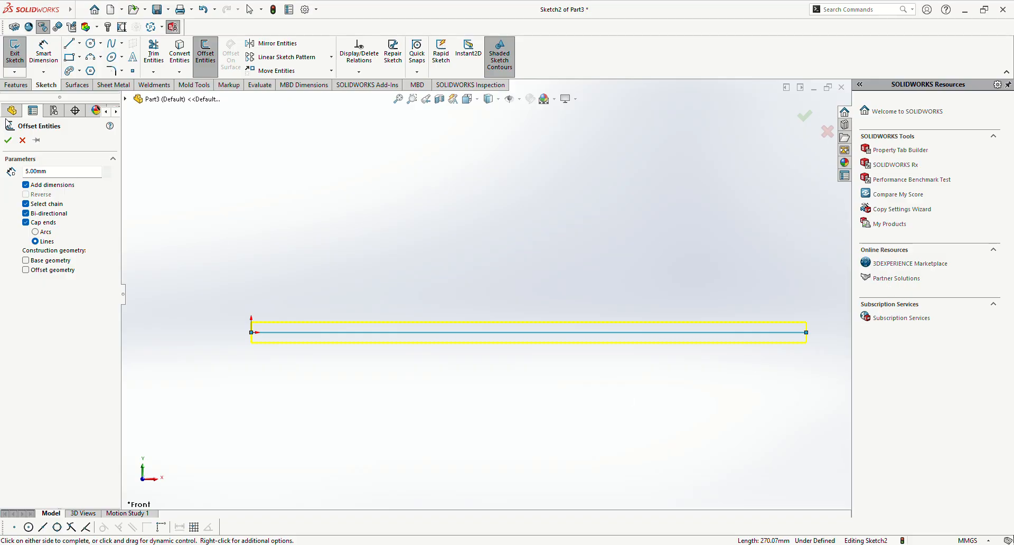
Step: Cancel the line offset and undo the horizontal line
left_click(22, 140)
key("ctrl+z")
scroll(346, 336, "up", 5)
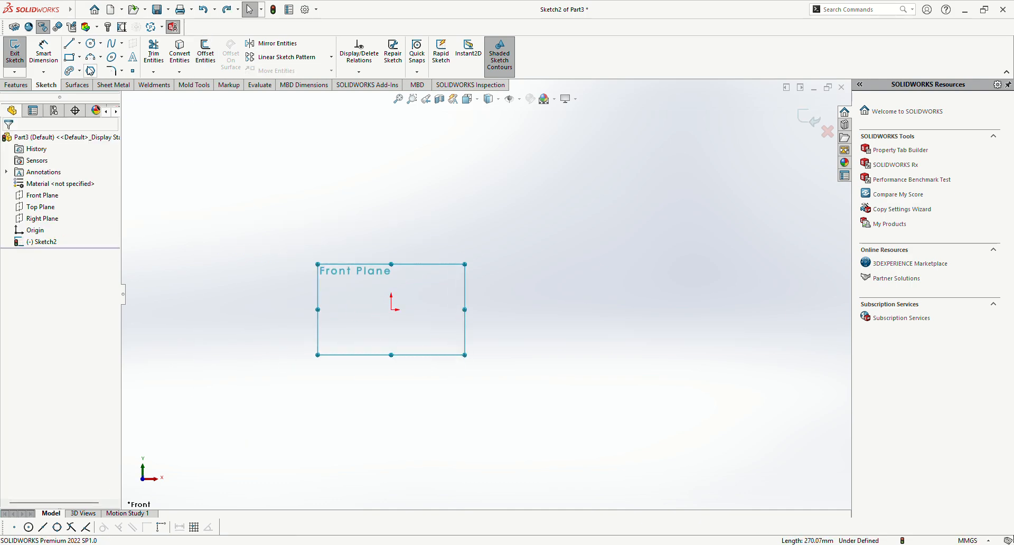
Step: Draw a center rectangle about 553 mm wide and 197 mm high, centred on the origin
left_click(71, 58)
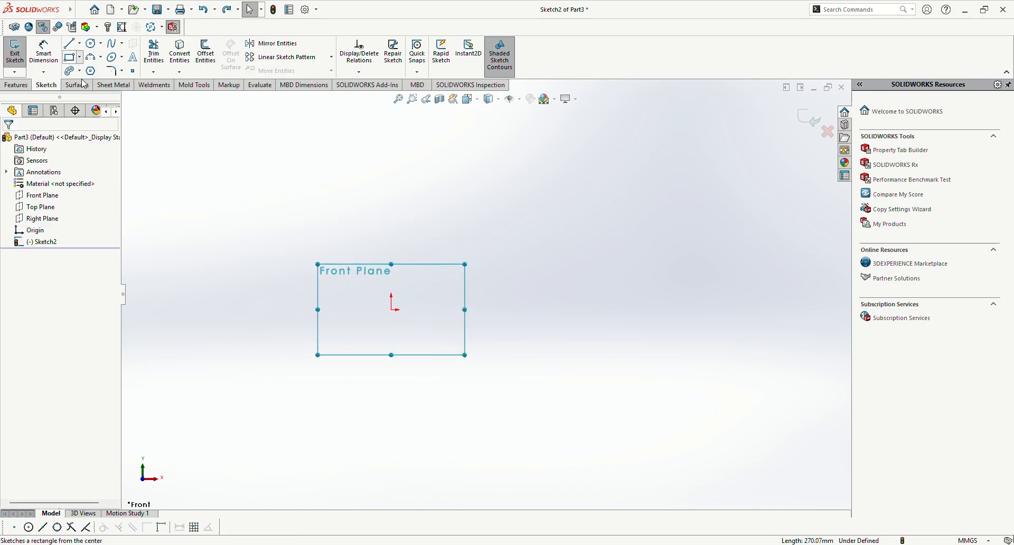
left_click(392, 310)
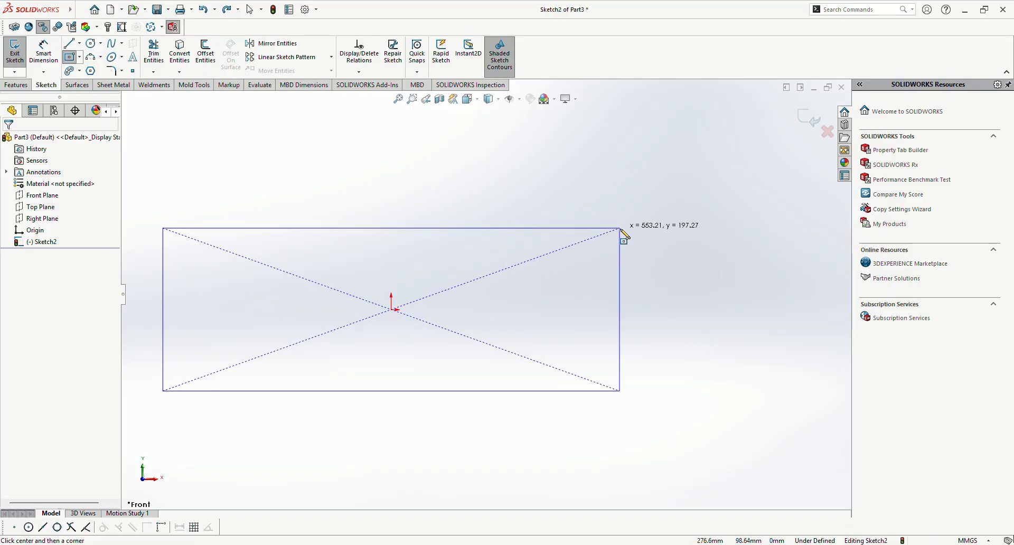
left_click(620, 229)
key("Escape")
key("Escape")
scroll(381, 279, "up", 2)
scroll(320, 268, "down", 1)
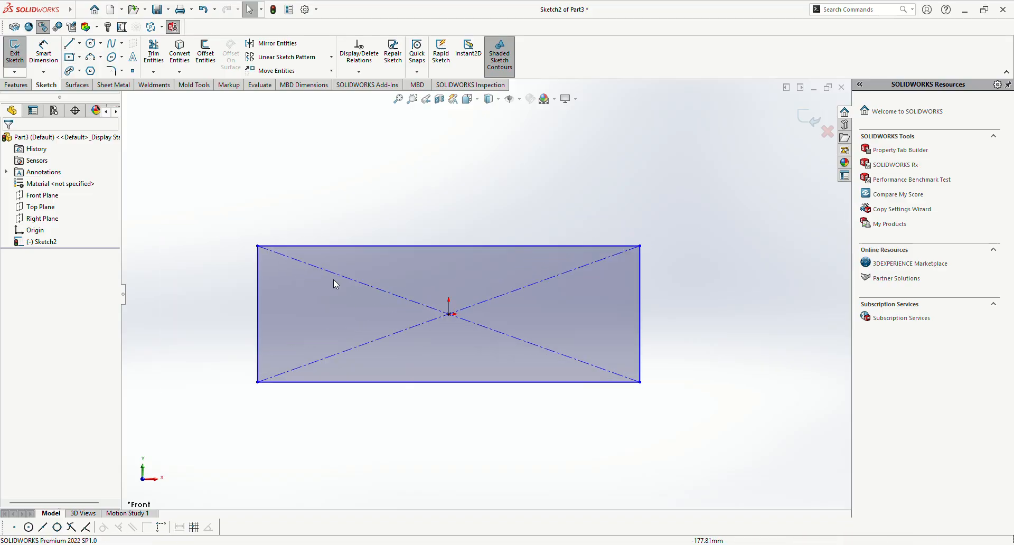
Step: Dimension the rectangle's width between its two upper corners as 200 mm
right_click_drag(746, 427, 745, 383)
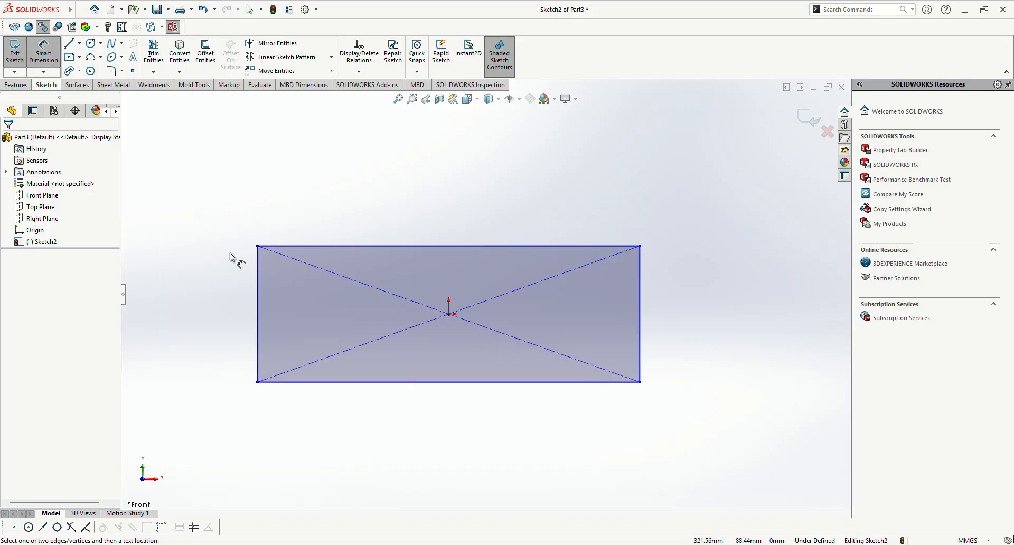
left_click(257, 246)
left_click(640, 246)
left_click(448, 219)
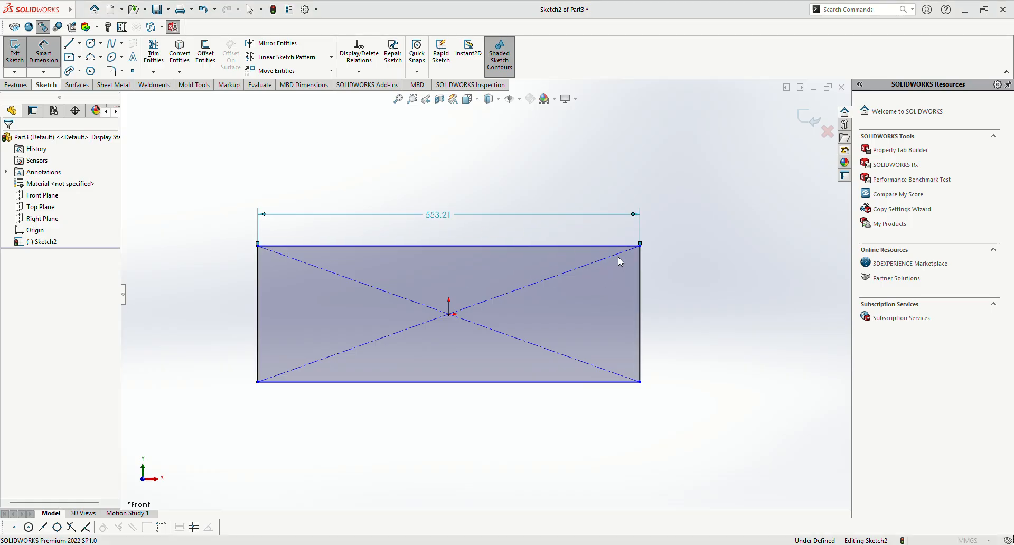
type("200")
key("Return")
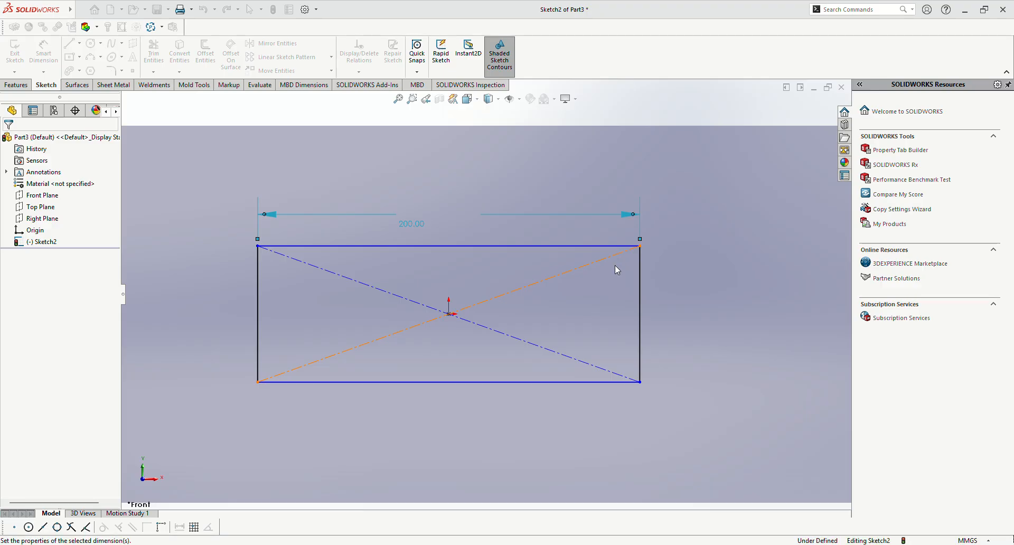
key("Escape")
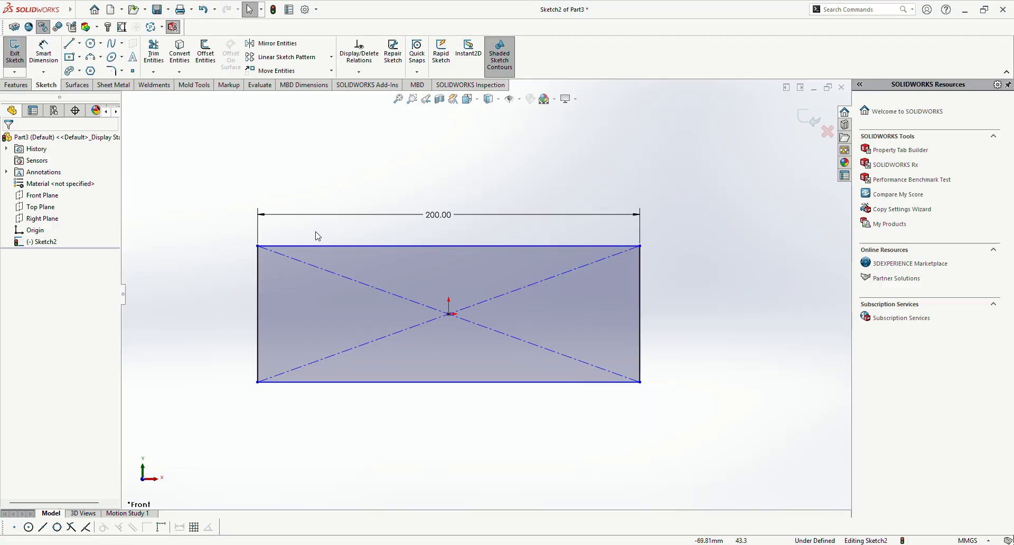
Step: Add an Equal relation between the rectangle's top and left edges, making it a square
left_click(316, 245)
left_click(257, 292, "ctrl")
left_click(366, 246)
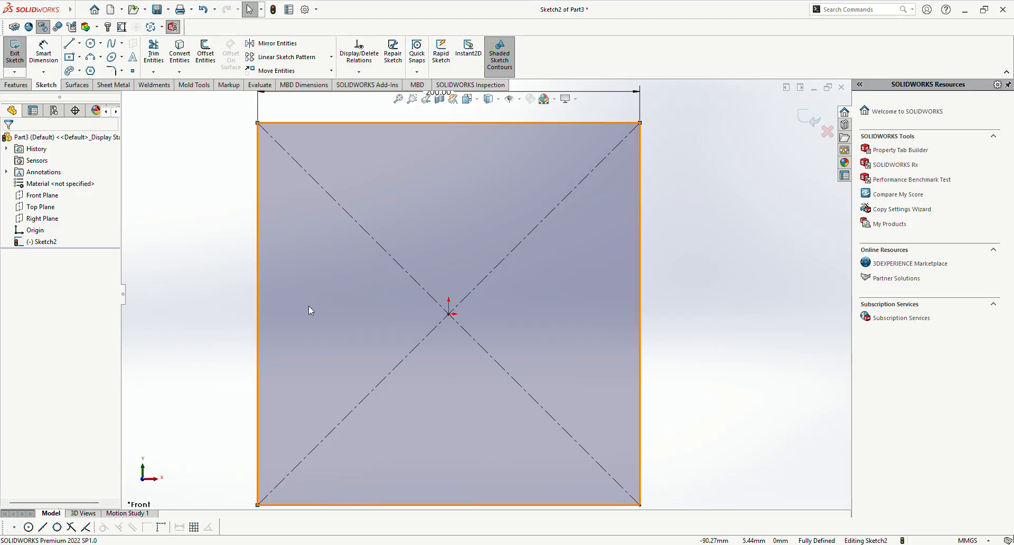
key("f")
scroll(417, 265, "down", 1)
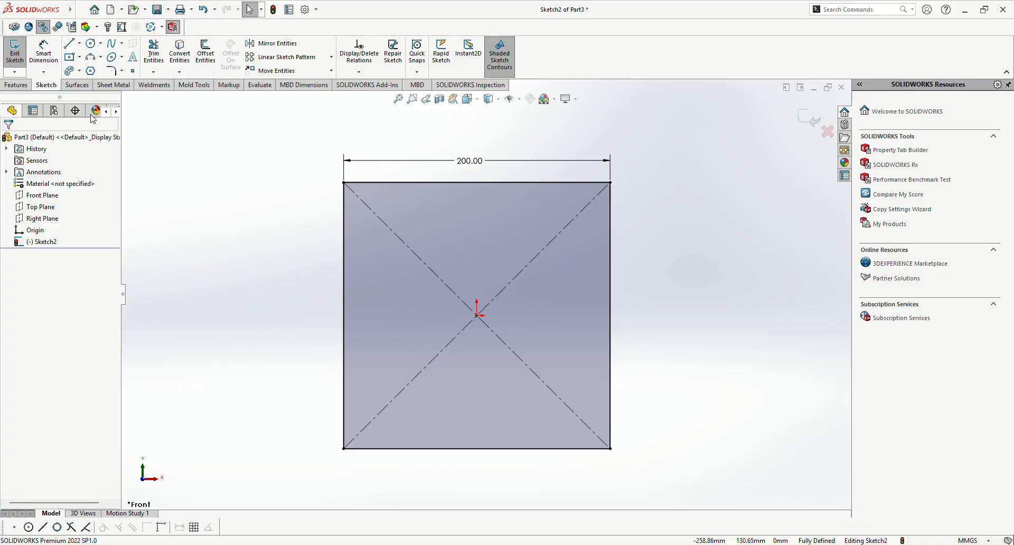
Step: Draw a horizontal line about 142 mm long inside the square, above the origin, and convert it to construction geometry
left_click(73, 48)
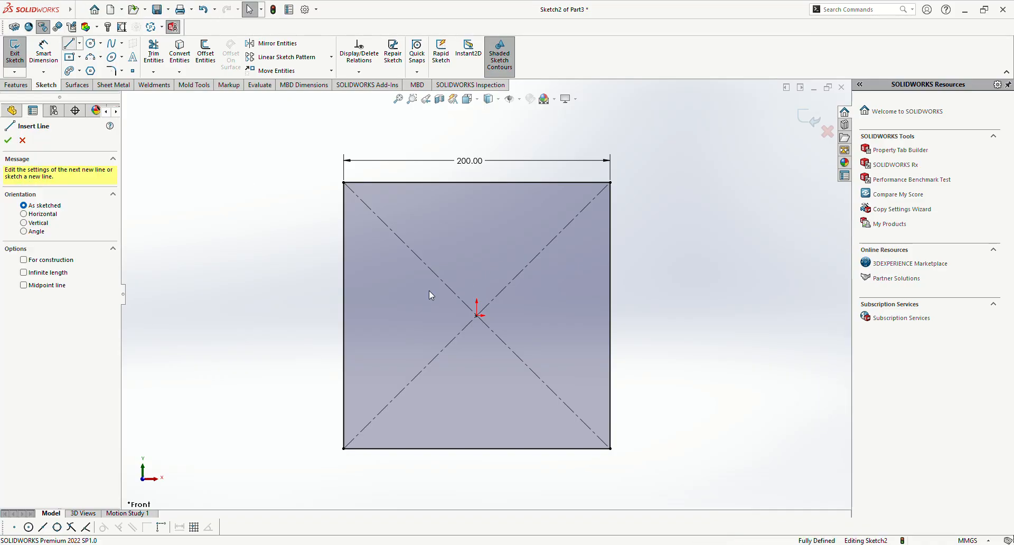
left_click(393, 278)
double_click(582, 278)
key("Escape")
scroll(446, 282, "down", 2)
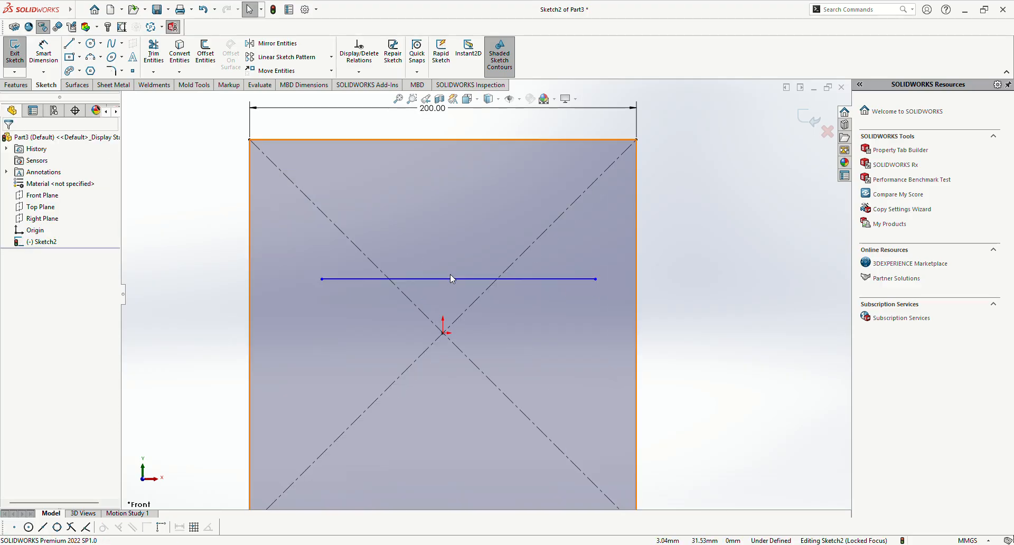
left_click(451, 278)
left_click(496, 246)
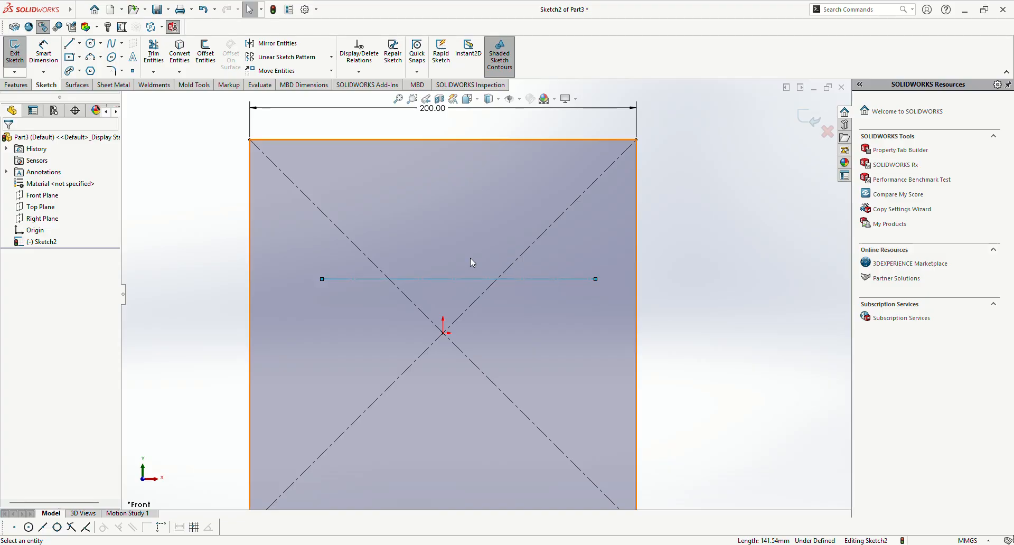
Step: Add sketch text along the construction line, entering a short sentence that introduces a person by name, and centre-align it
left_click(133, 59)
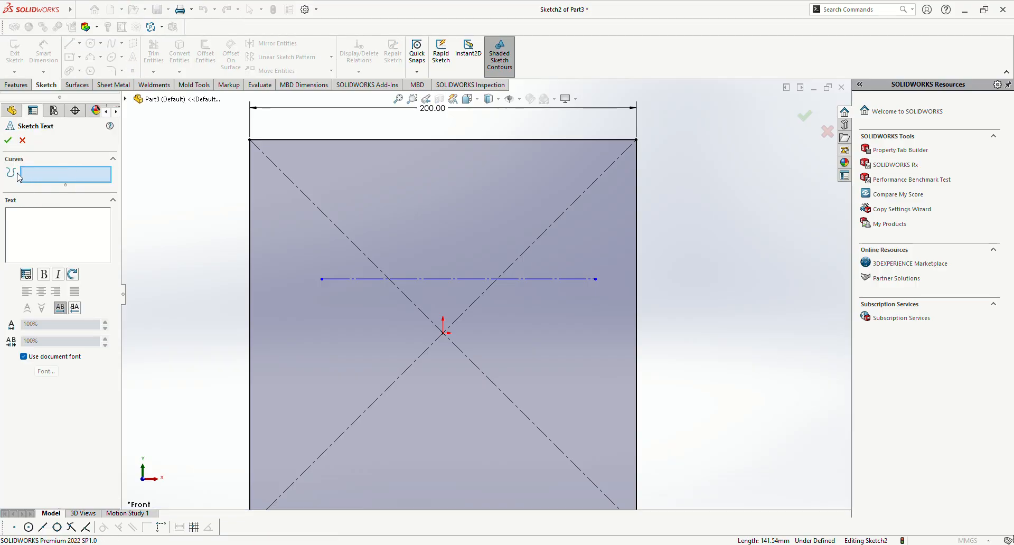
left_click(358, 279)
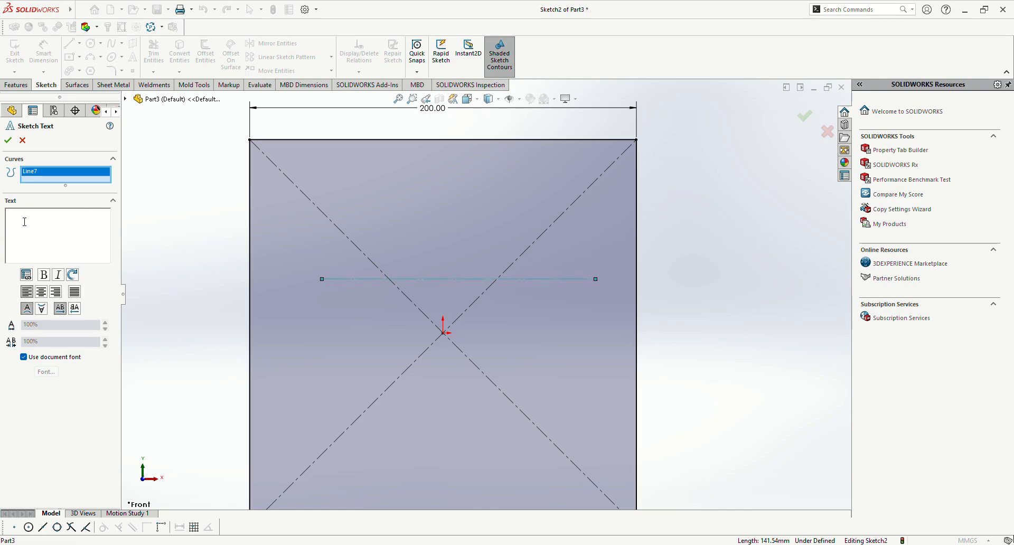
type("my name")
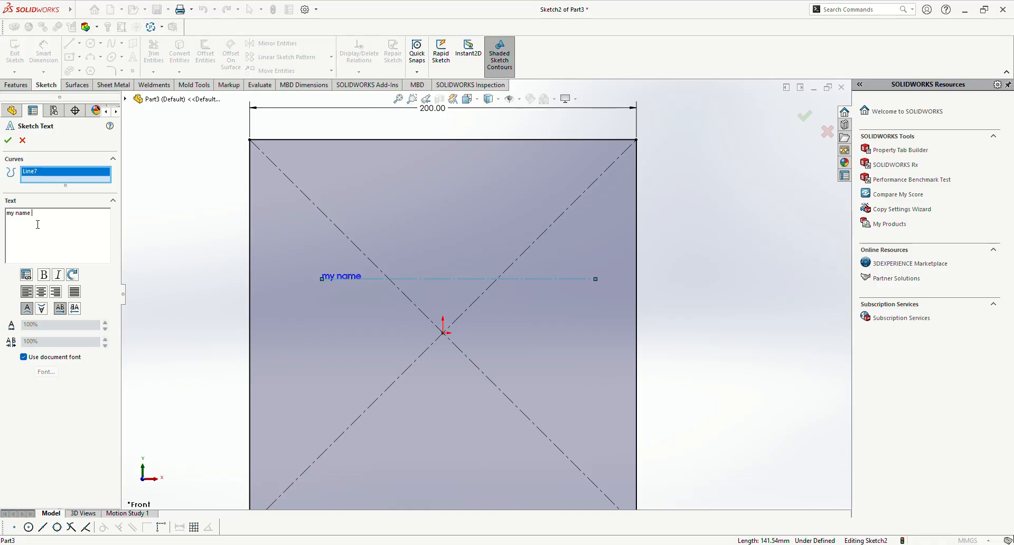
type(" is jony")
left_click(58, 275)
left_click(42, 292)
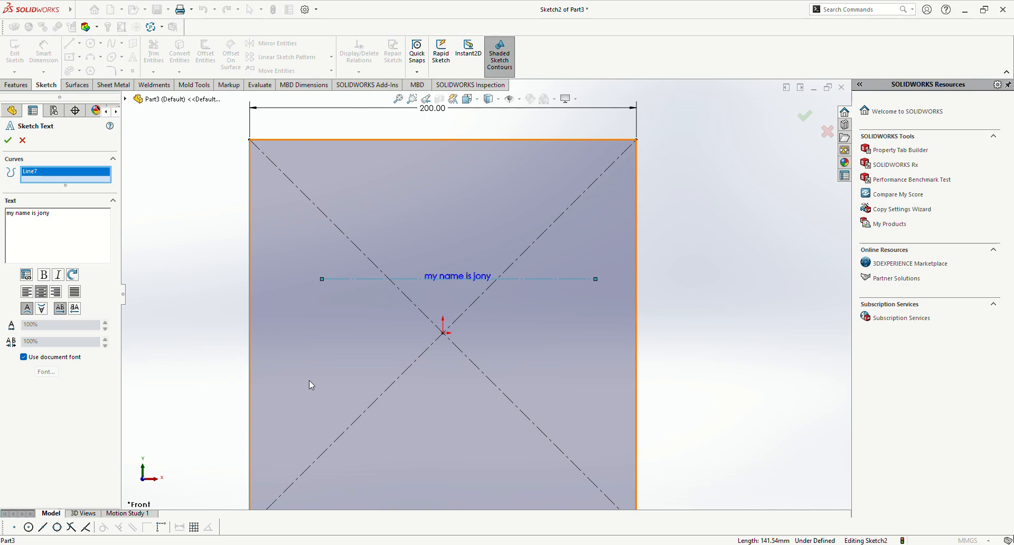
Step: Turn off the document font for the sketch text and give it a larger custom font
left_click(23, 359)
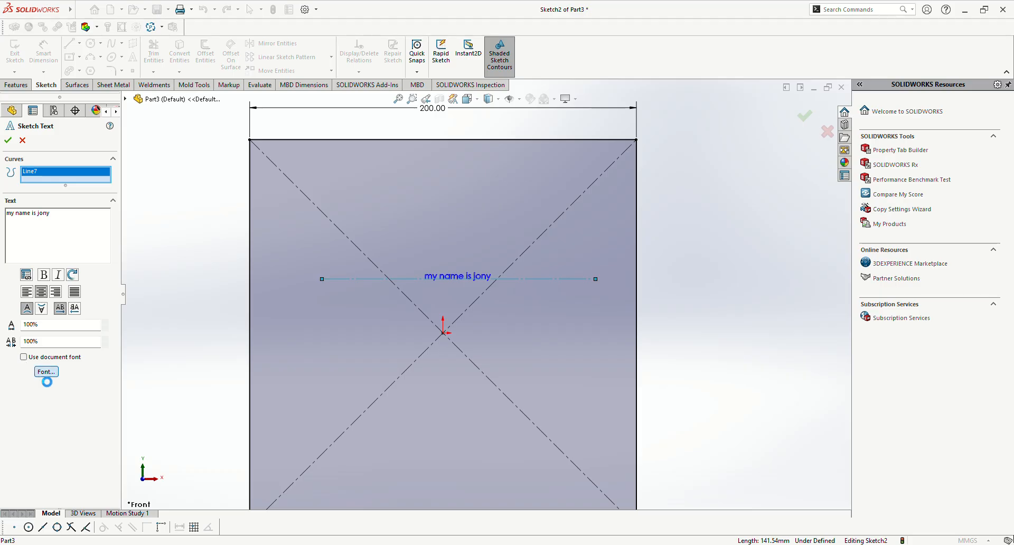
left_click(46, 372)
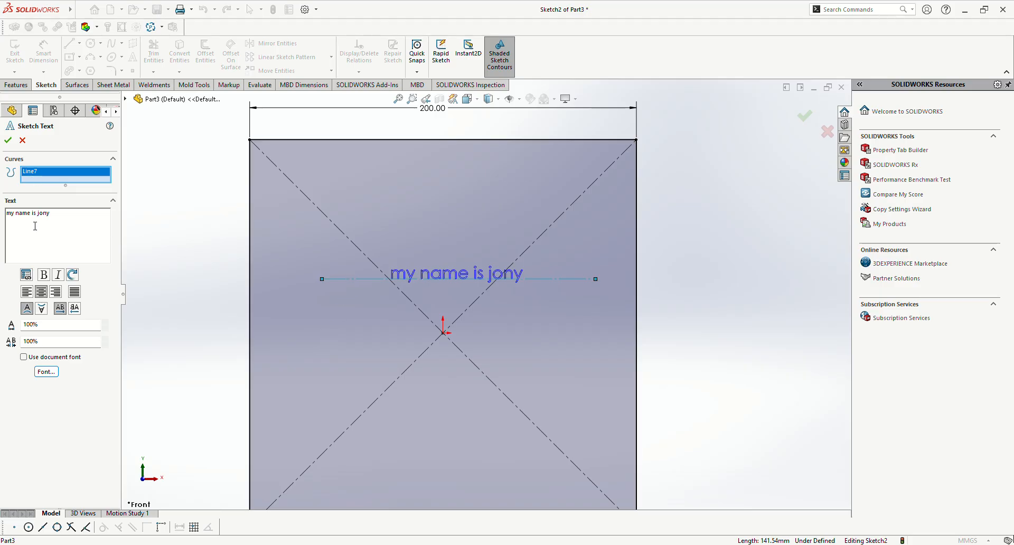
mouse_move(45, 9)
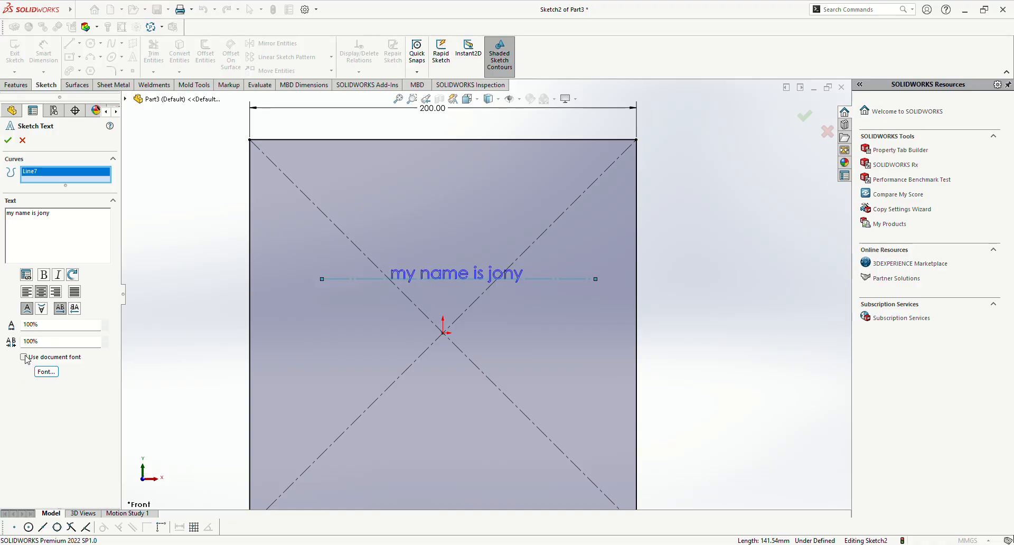
left_click(48, 373)
Step: Cancel the sketch text and delete the horizontal construction line
left_click(22, 141)
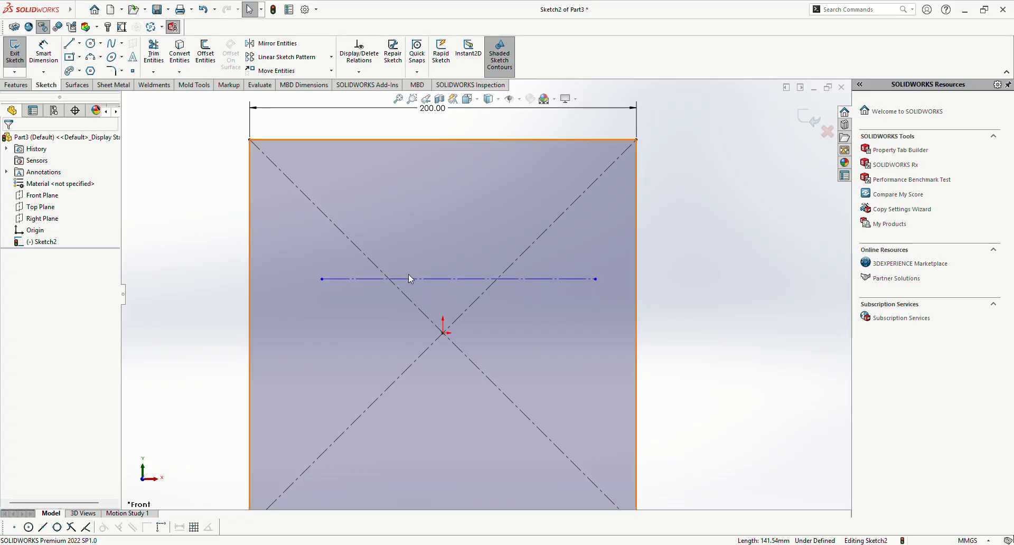
left_click(409, 278)
key("Delete")
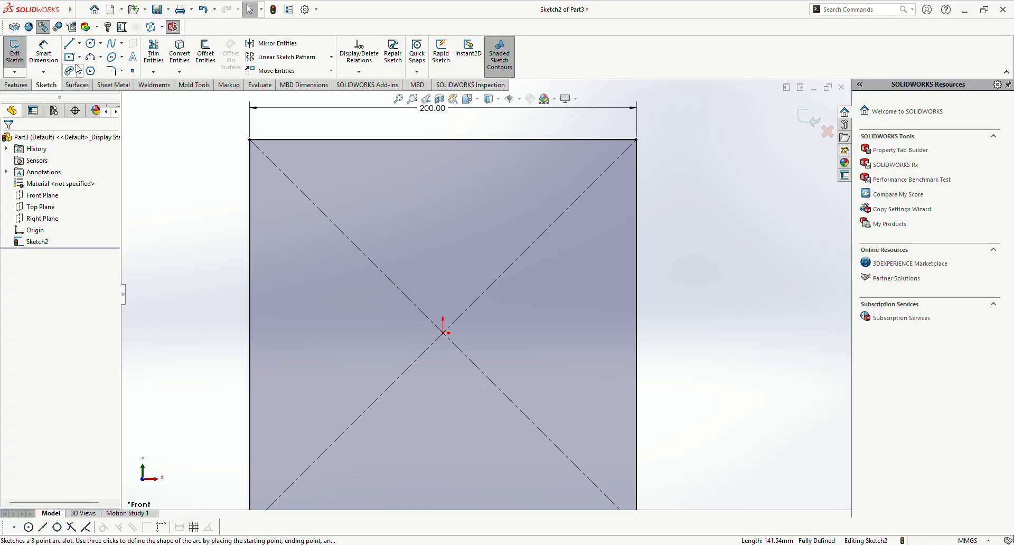
Step: Place four sketch points inside the square, one towards each corner
left_click(134, 73)
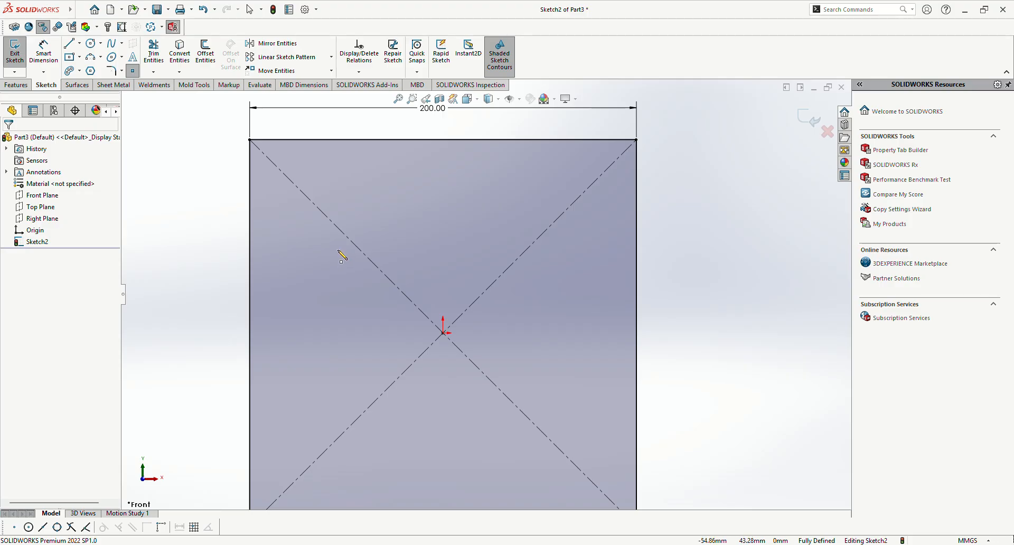
left_click(326, 195)
left_click(532, 204)
key("l")
left_click(332, 389)
left_click(542, 389)
key("Escape")
scroll(473, 312, "down", 2)
scroll(414, 282, "up", 2)
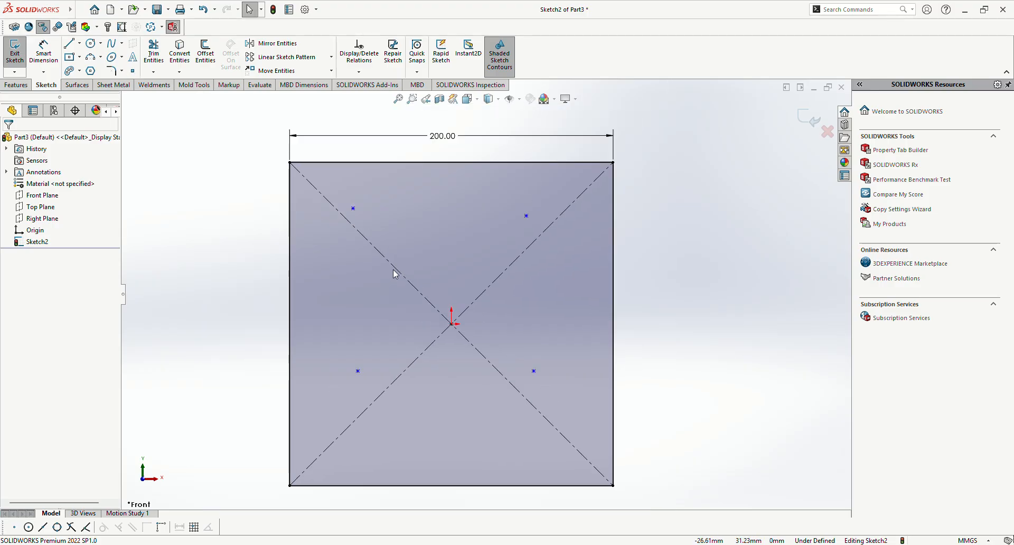
Step: Dimension the horizontal distance between the two upper sketch points as 100 mm
right_click_drag(742, 425, 740, 385)
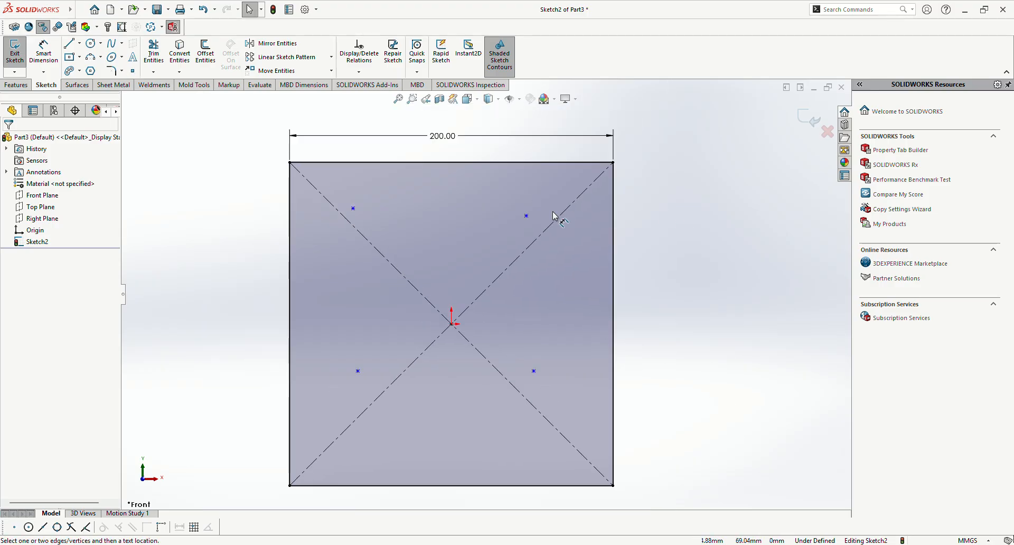
left_click(353, 209)
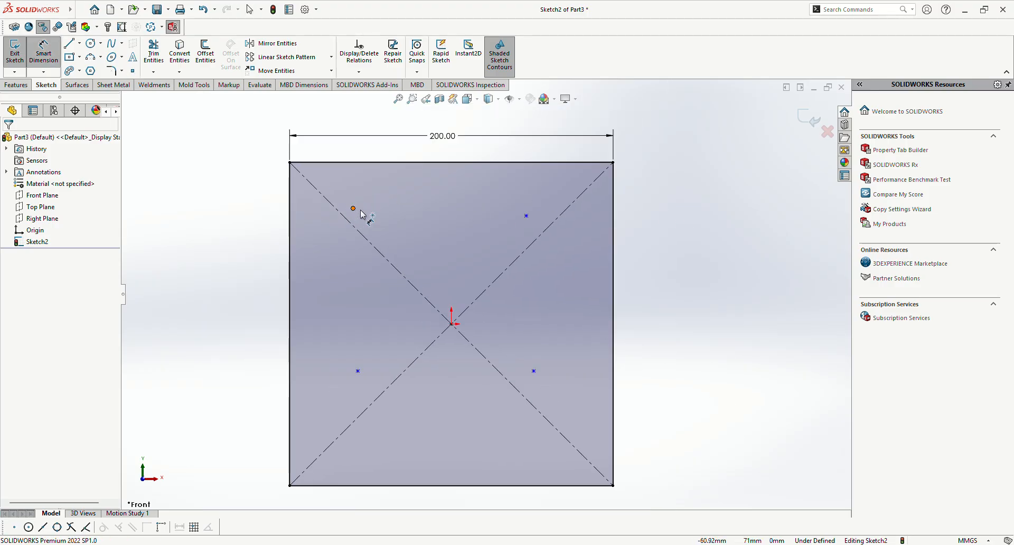
left_click(526, 216)
left_click(449, 153)
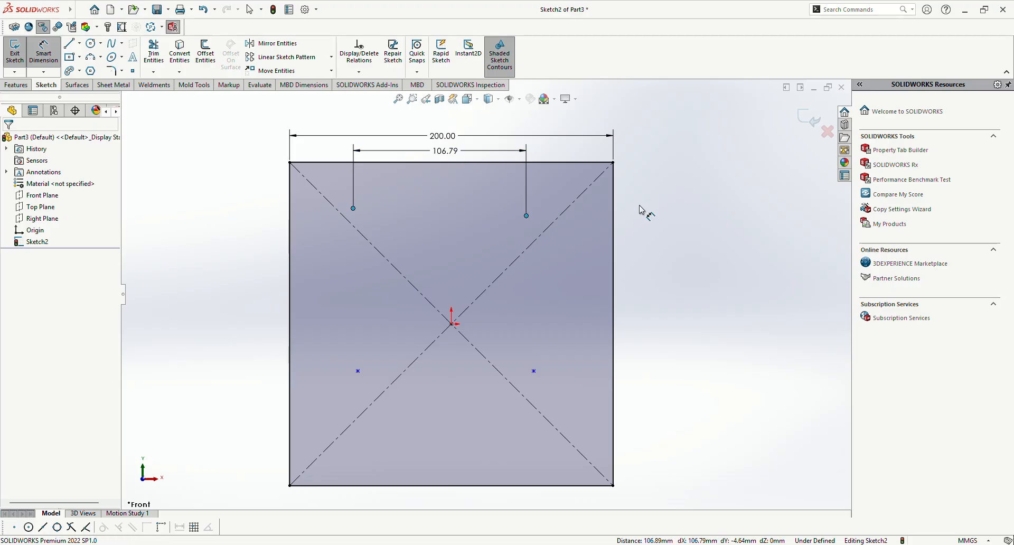
type("100")
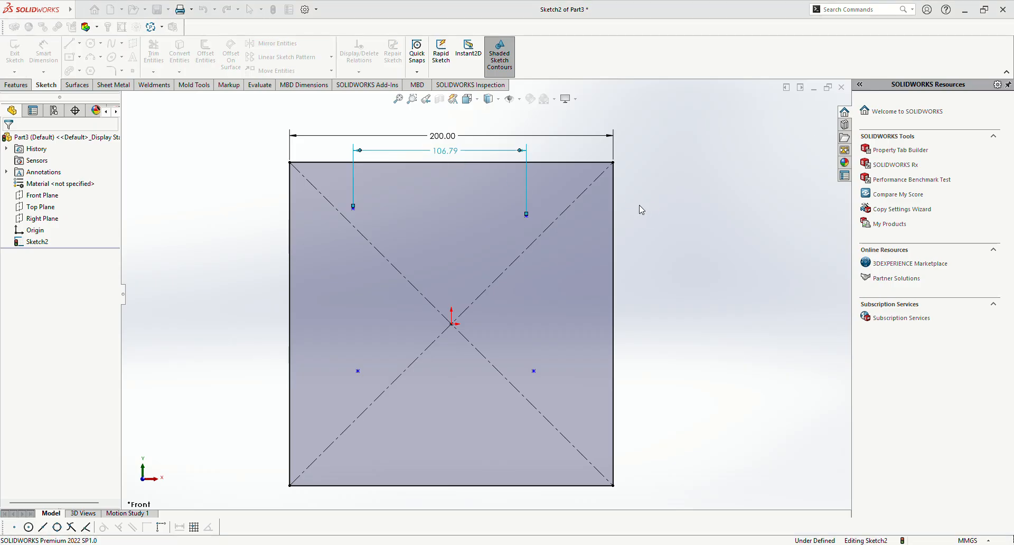
key("Return")
key("Escape")
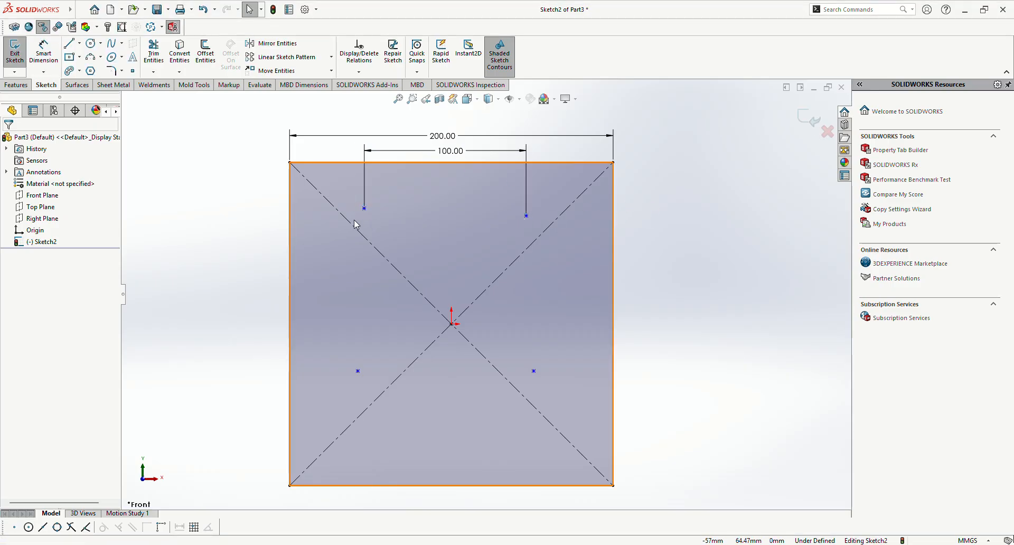
Step: Add a Horizontal relation between the two upper sketch points
left_click(365, 209)
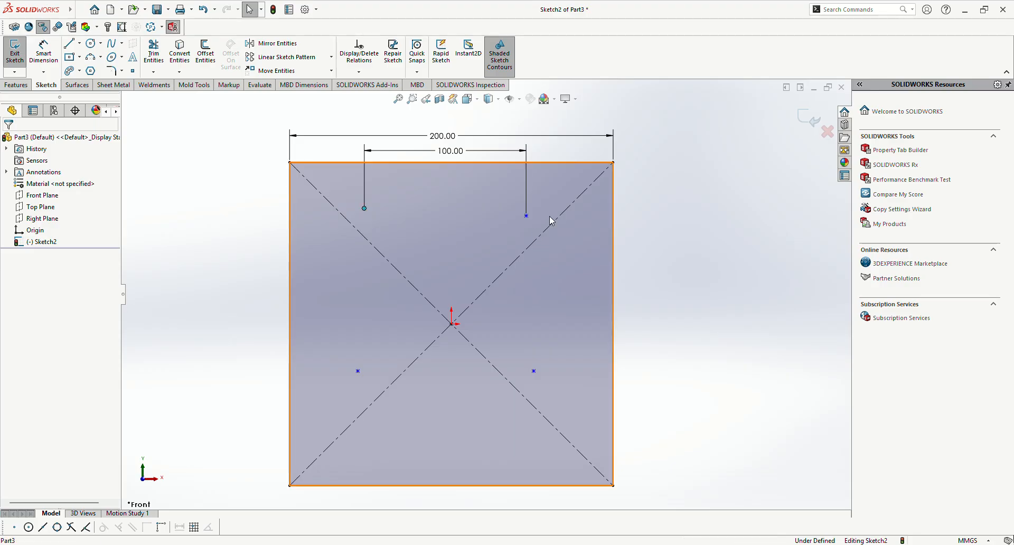
left_click(527, 216, "ctrl")
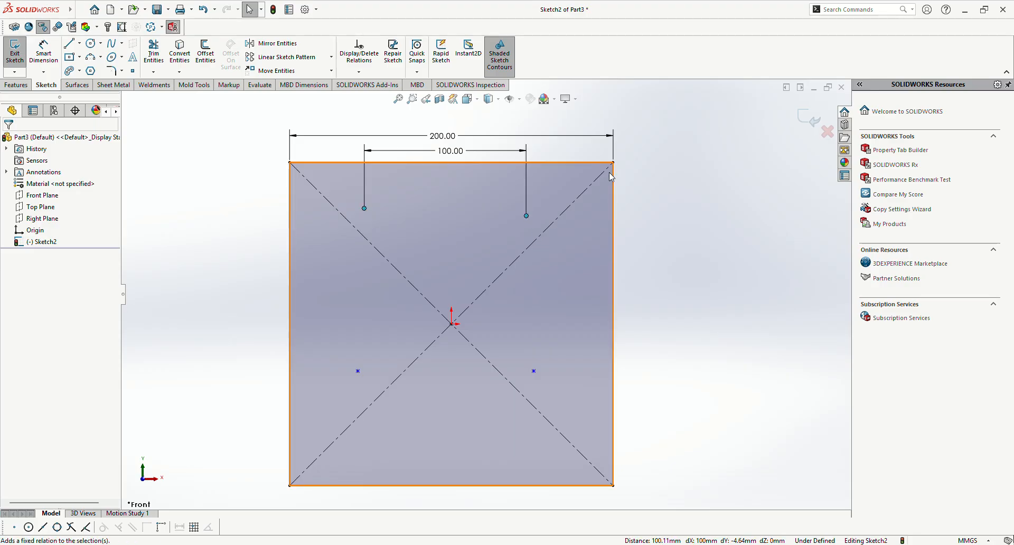
left_click(557, 168)
left_click(704, 293)
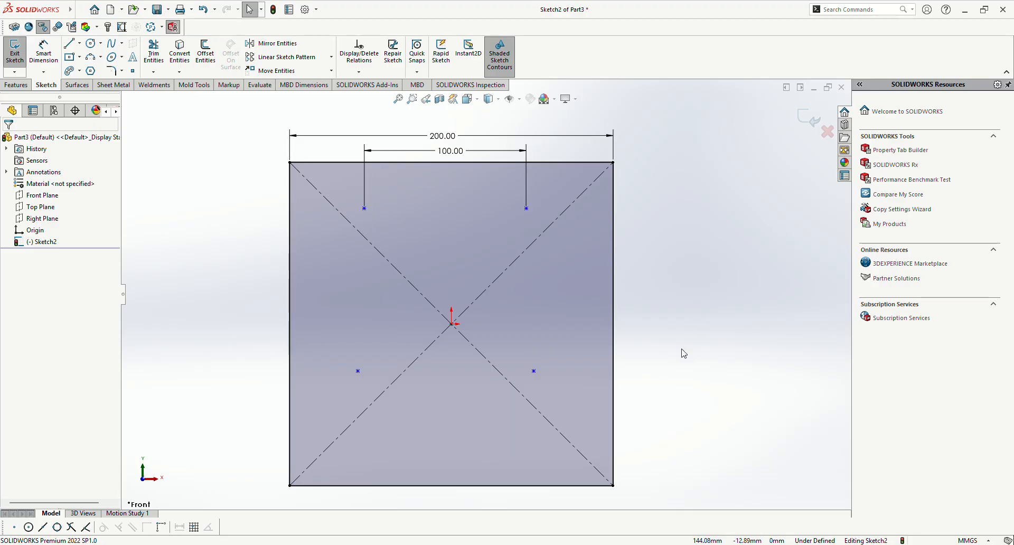
Step: Dimension the vertical distance from the upper-left sketch point to the square's top edge as 20 mm
right_click_drag(718, 327, 718, 296)
left_click(364, 208)
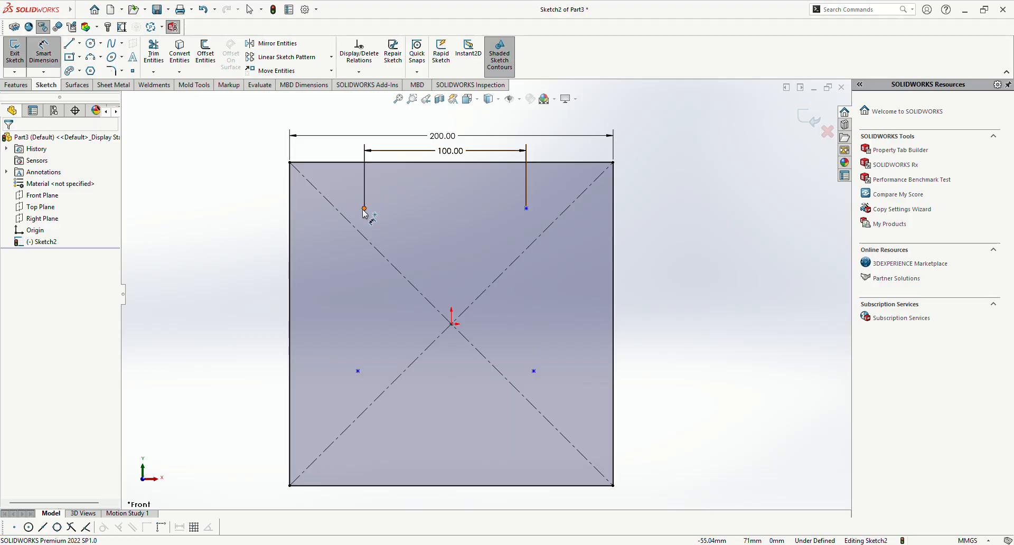
left_click(349, 163)
left_click(199, 211)
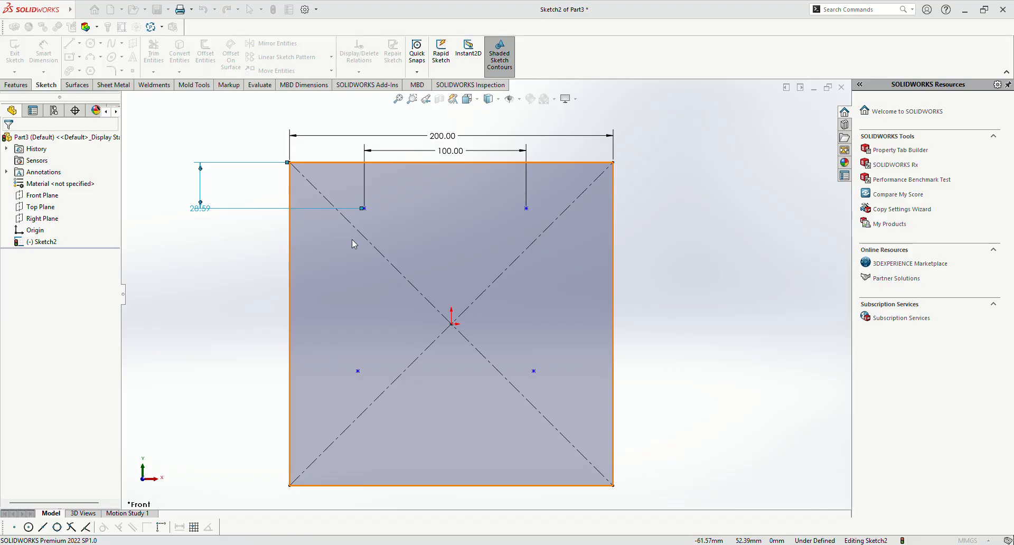
type("20")
key("Return")
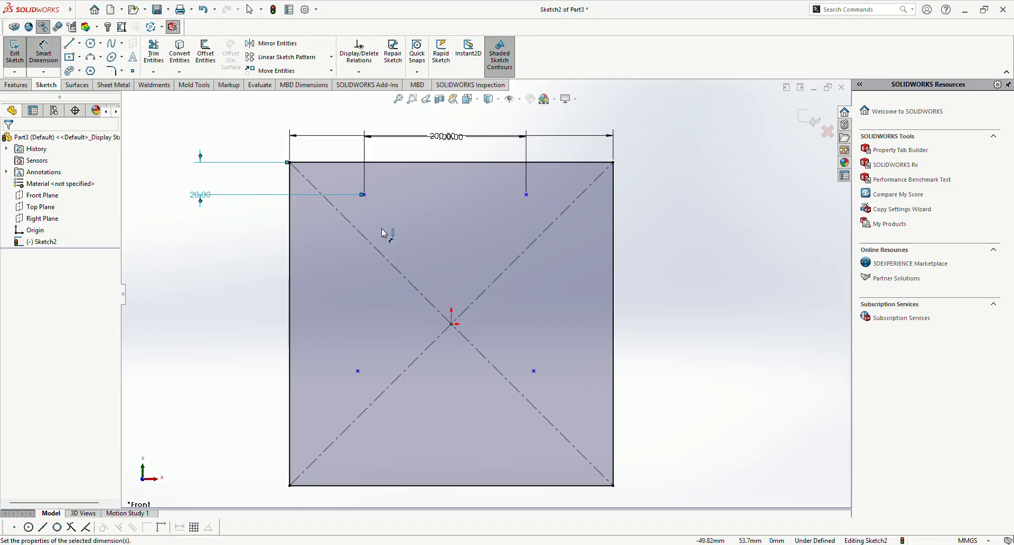
key("Escape")
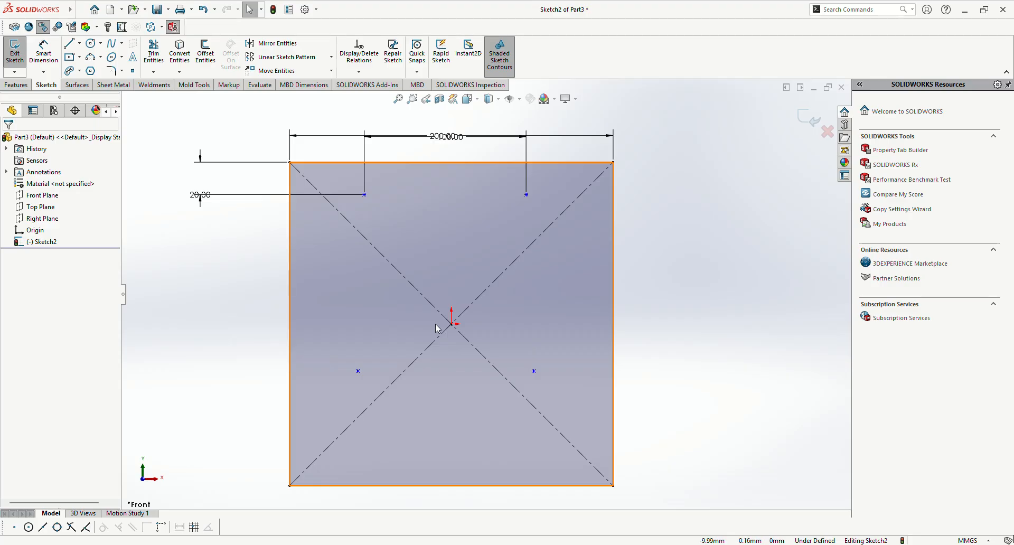
Step: Delete the square with its diagonals, sketch points and dimensions, leaving the sketch empty
key("z")
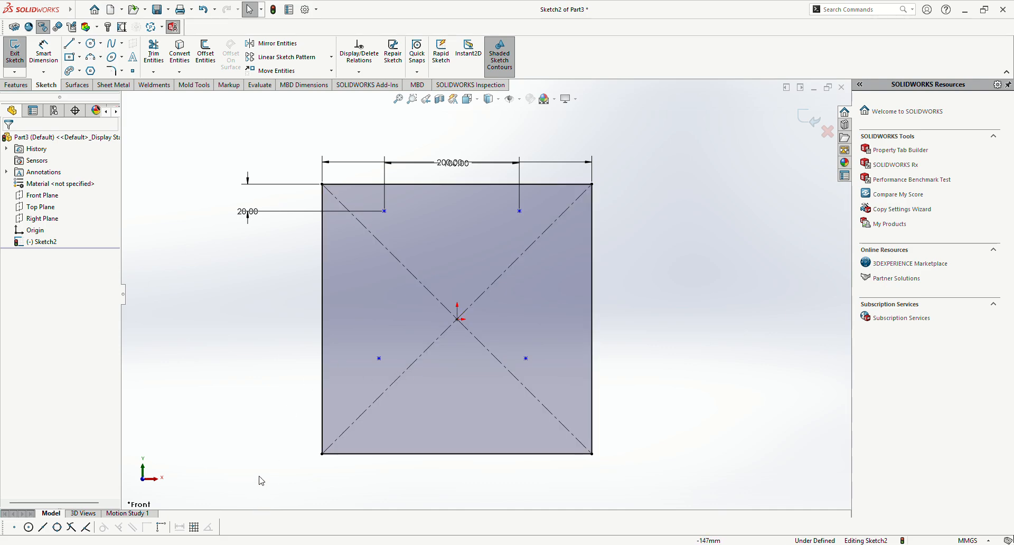
mouse_move(245, 277)
left_mouse_down()
mouse_move(414, 120)
mouse_move(675, 245)
mouse_move(602, 476)
mouse_move(592, 476)
left_mouse_up()
key("Delete")
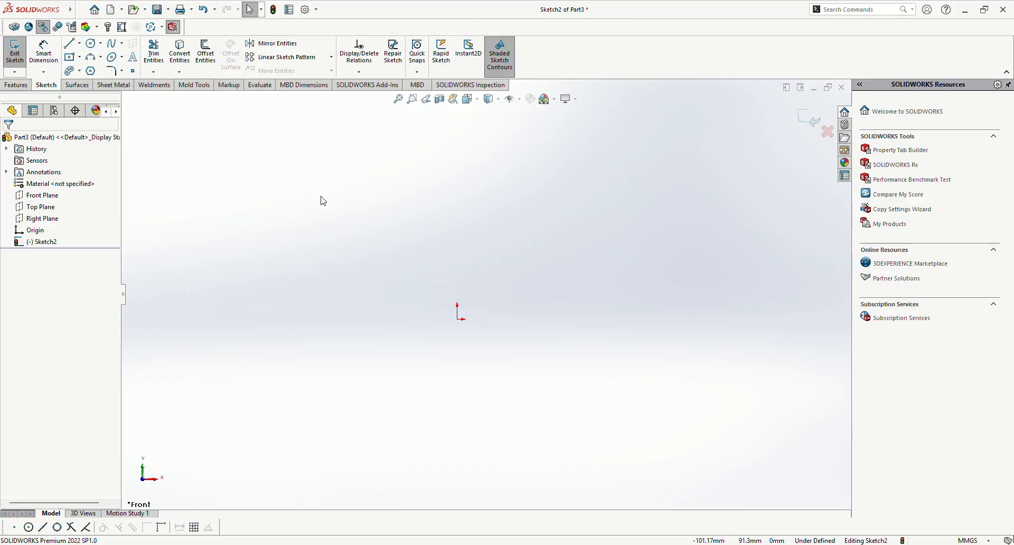
Step: Draw a vertical line about 120 mm long upward from the origin and convert it to construction geometry
left_click(69, 42)
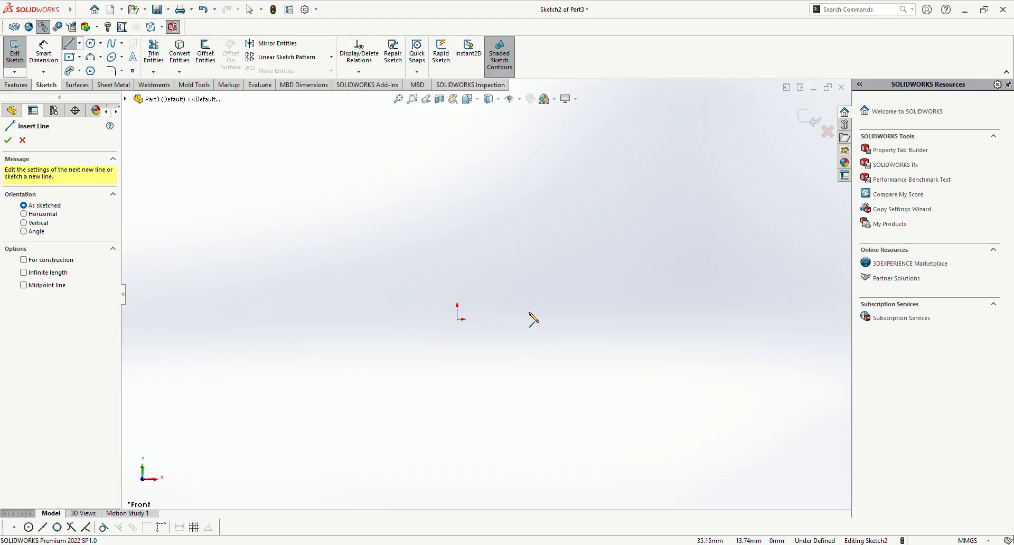
left_click(457, 319)
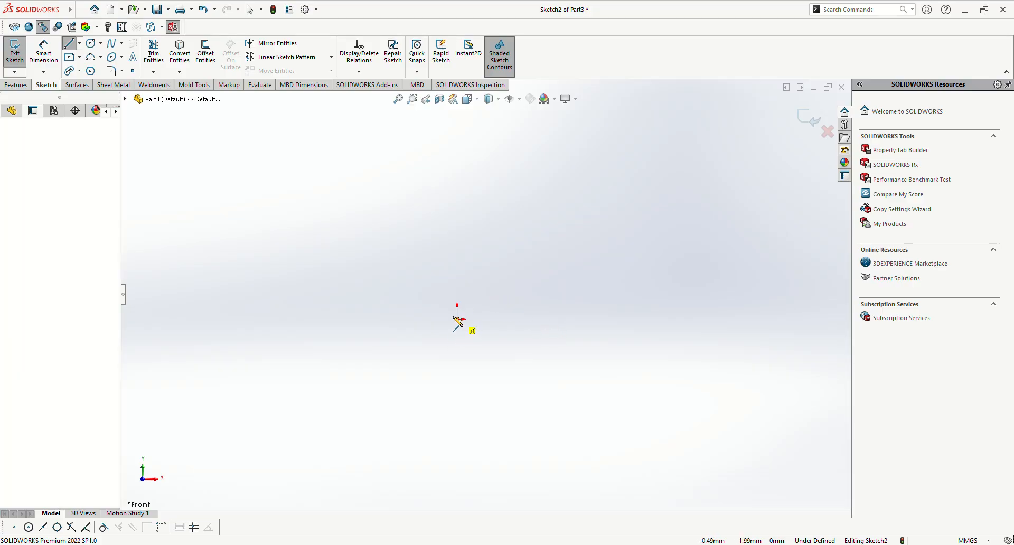
left_click(460, 157)
key("Escape")
scroll(461, 163, "down", 1)
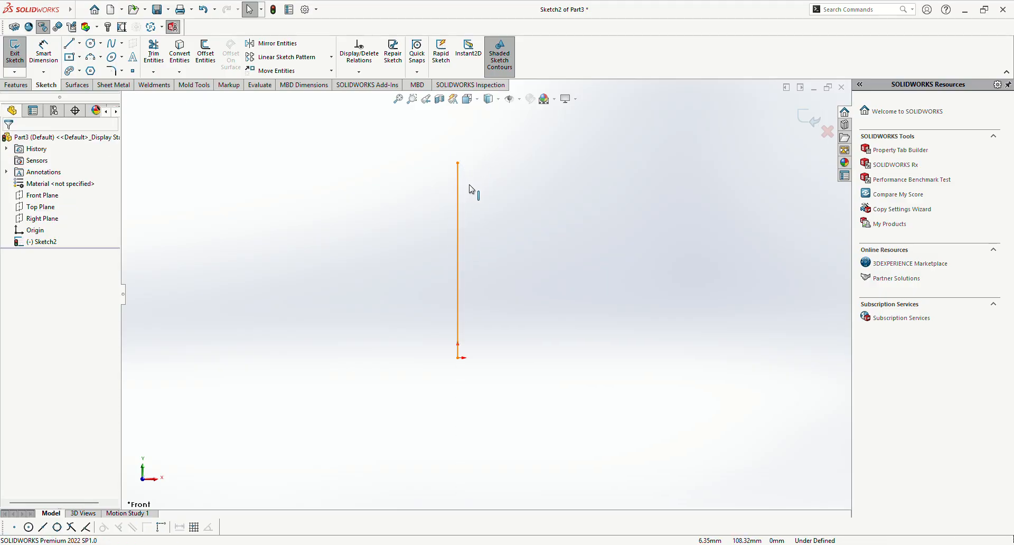
left_click(457, 226)
left_click(504, 197)
left_click(419, 226)
Step: Dimension the vertical centreline from its upper endpoint to the origin as 100 mm
right_click_drag(357, 335, 338, 295)
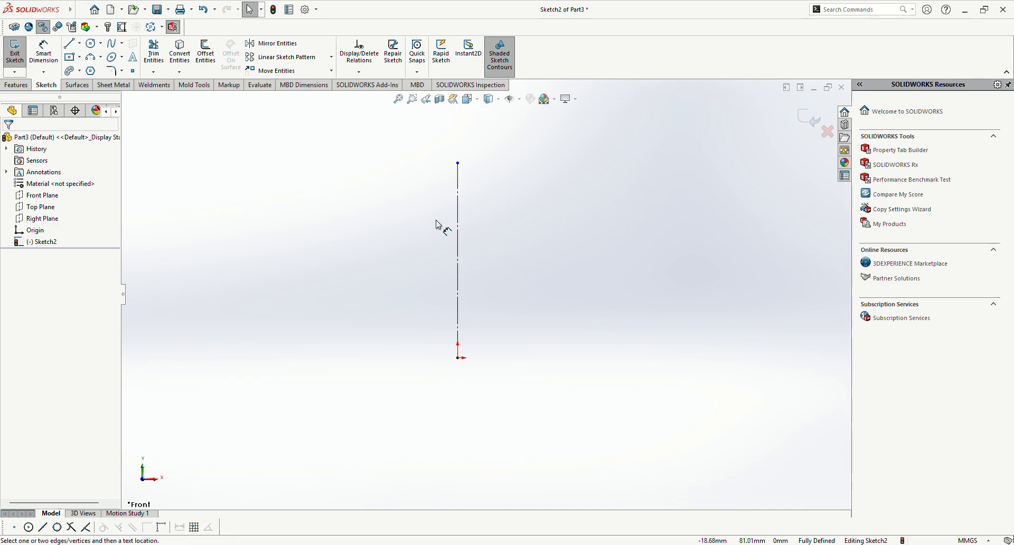
left_click(458, 163)
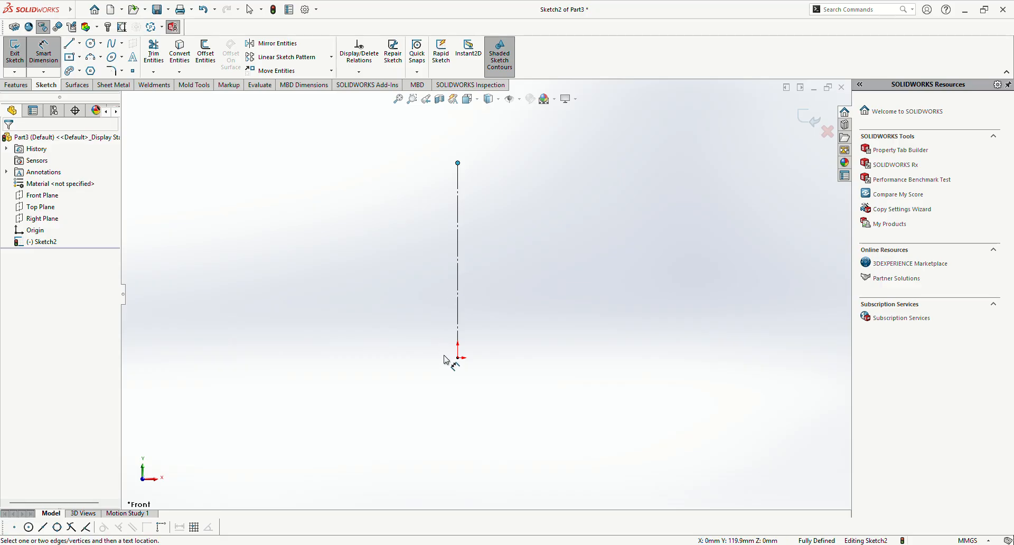
left_click(457, 358)
left_click(333, 286)
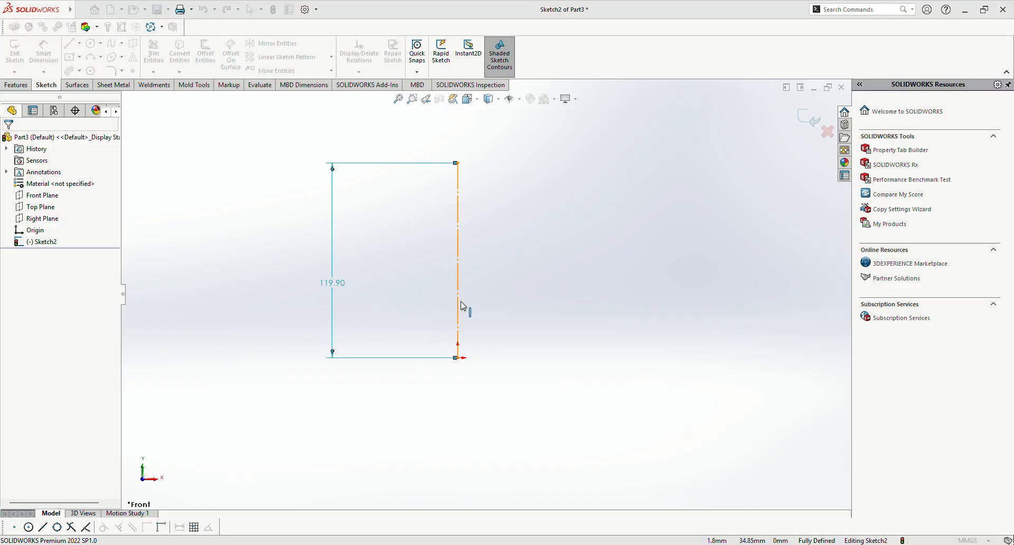
type("100")
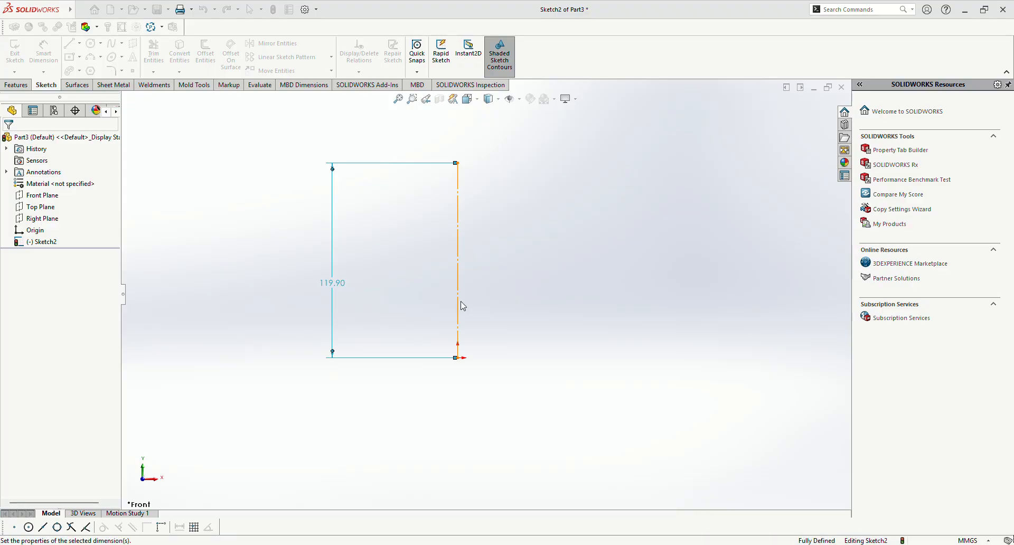
key("Return")
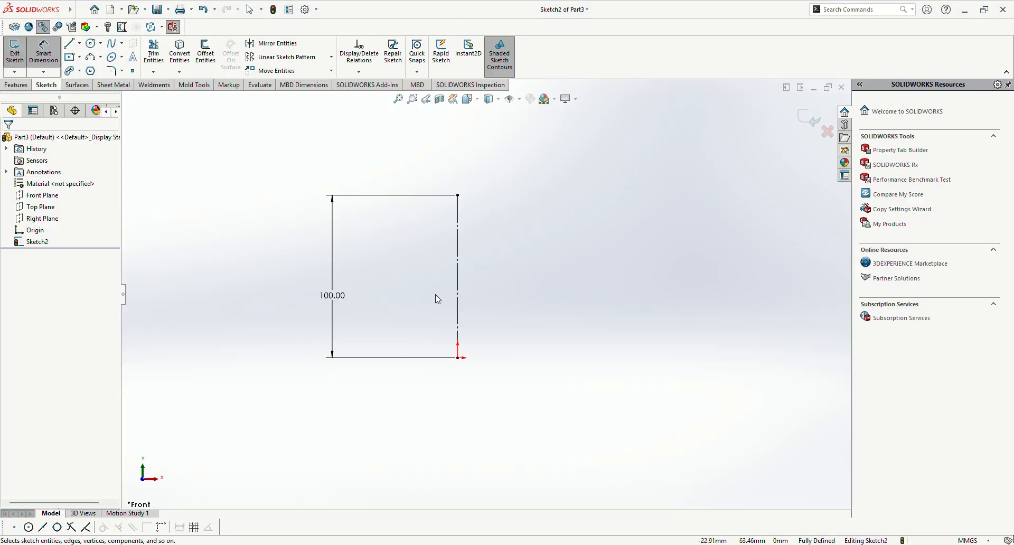
key("Escape")
Step: Draw a half-bottle outline from the origin to the centreline's top: about 16 mm base, 58 mm side, tangent arc, 11 mm neck and closing line
left_click(69, 43)
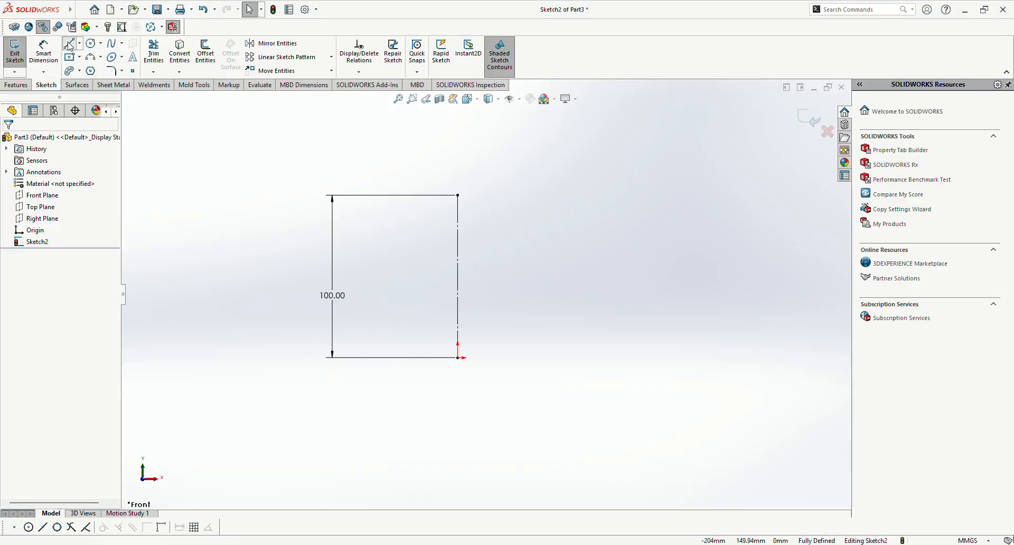
left_click(484, 358)
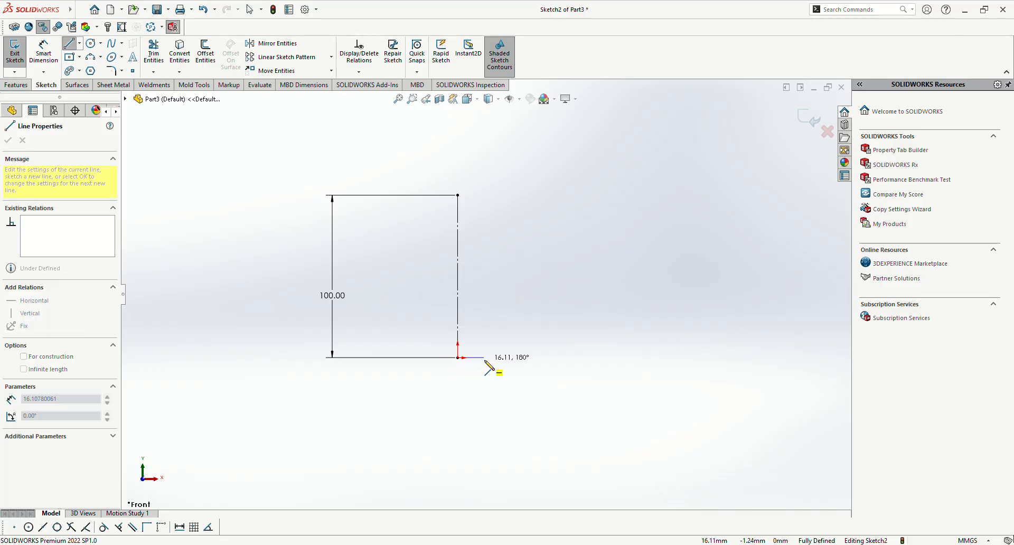
left_click(484, 264)
key("a")
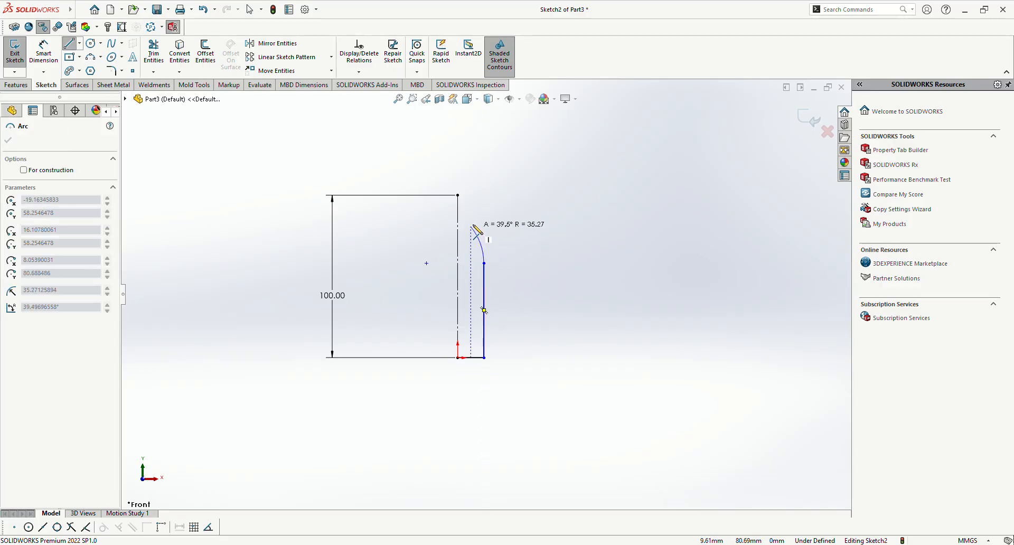
left_click(471, 213)
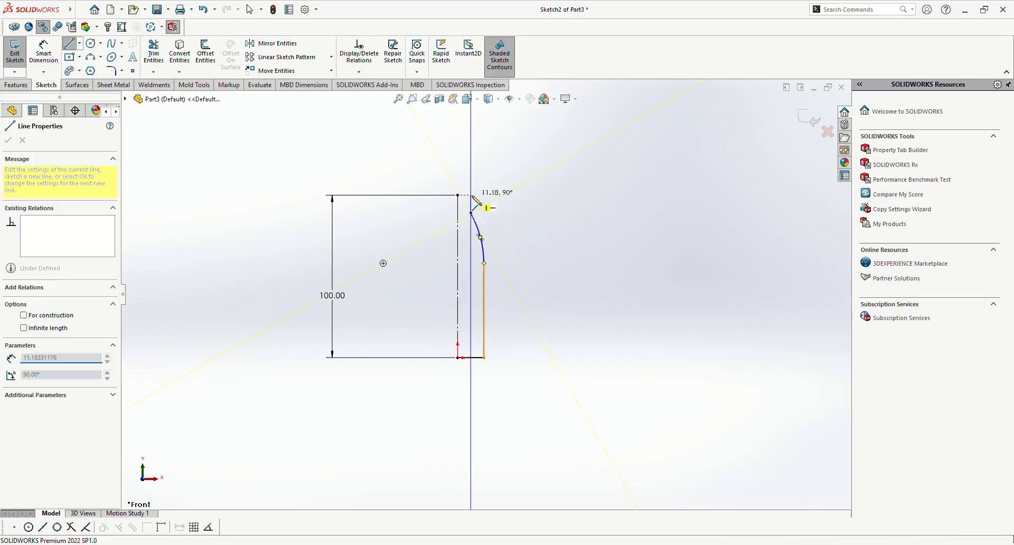
left_click(459, 196)
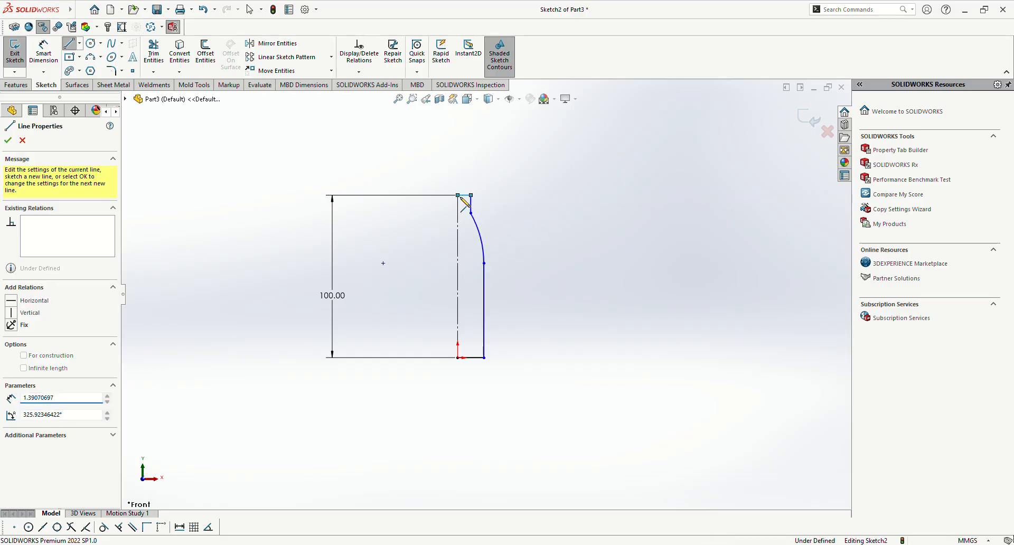
key("Escape")
key("Escape")
scroll(471, 204, "down", 1)
scroll(459, 227, "down", 2)
scroll(463, 253, "up", 1)
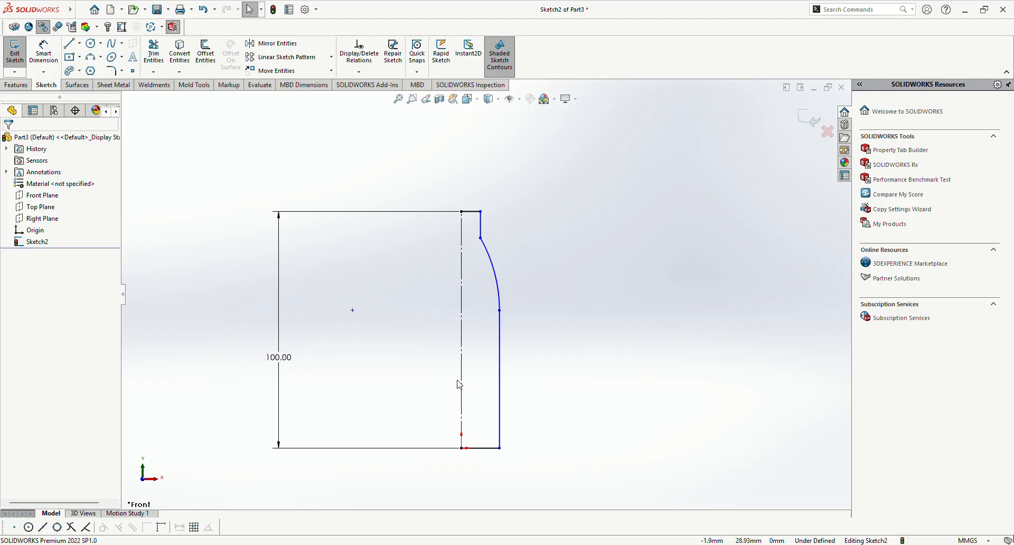
Step: Undo the half-bottle outline back to its horizontal base line and clear the selection
key("ctrl+z")
key("ctrl+z")
key("ctrl+z")
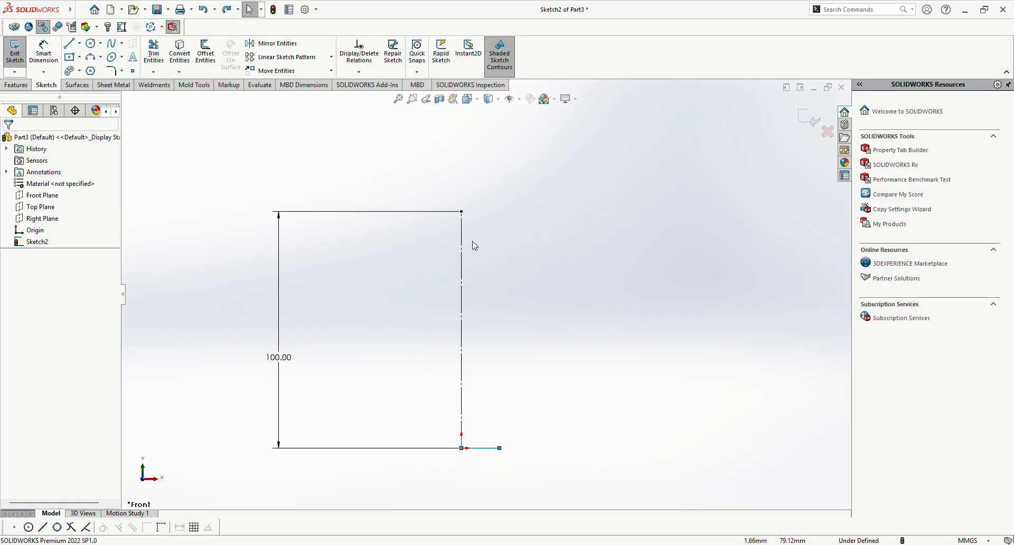
left_click(503, 316)
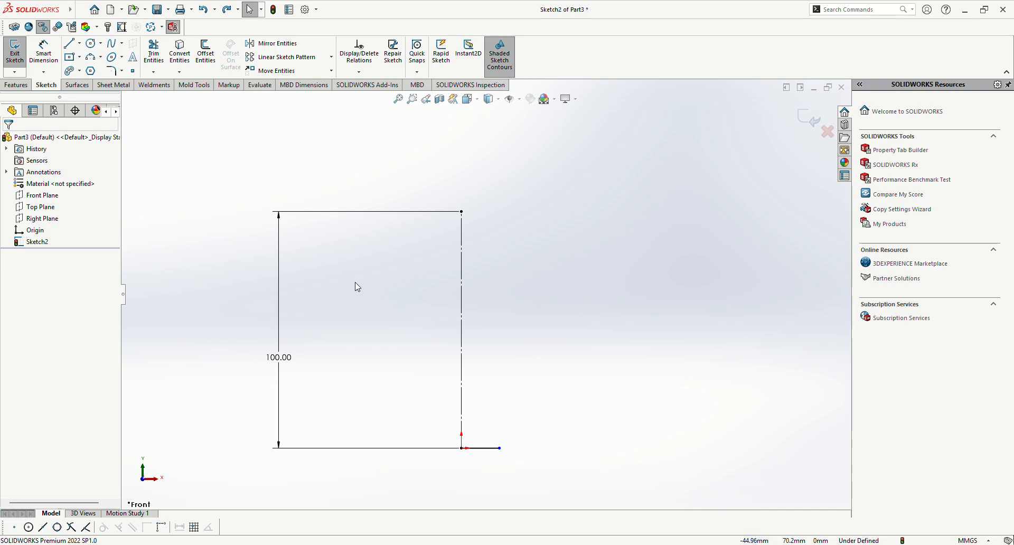
scroll(357, 286, "down", 2)
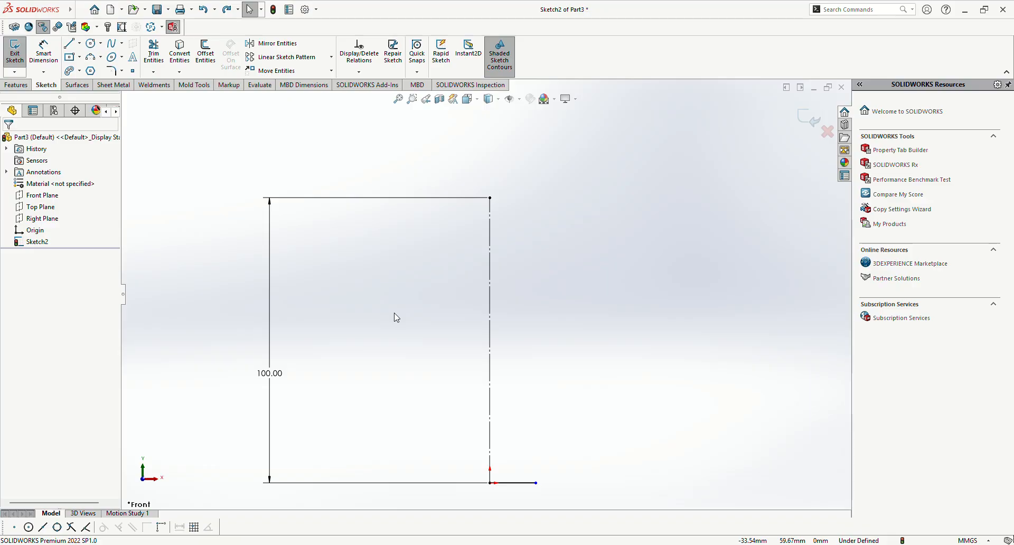
mouse_move(26, 5)
left_click(68, 43)
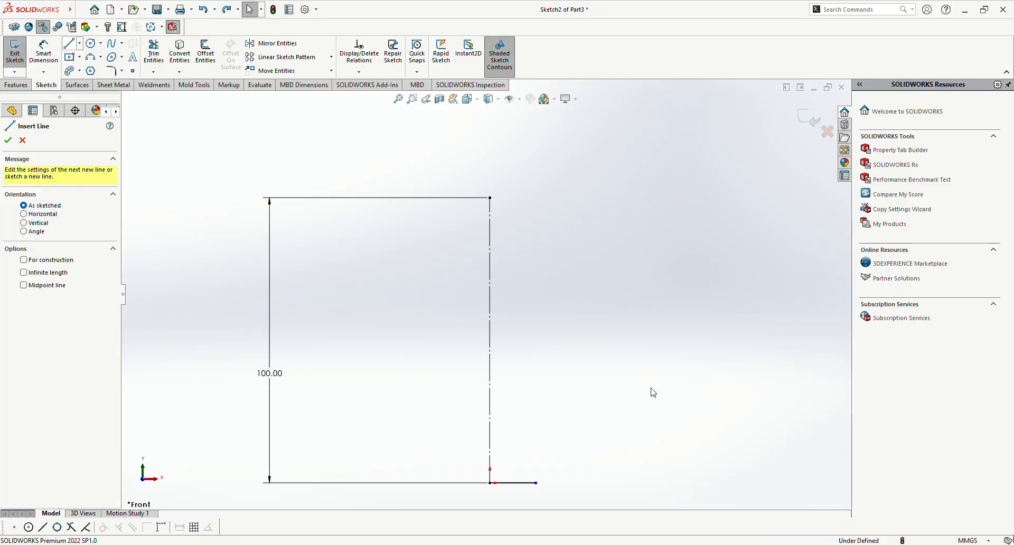
left_click(536, 482)
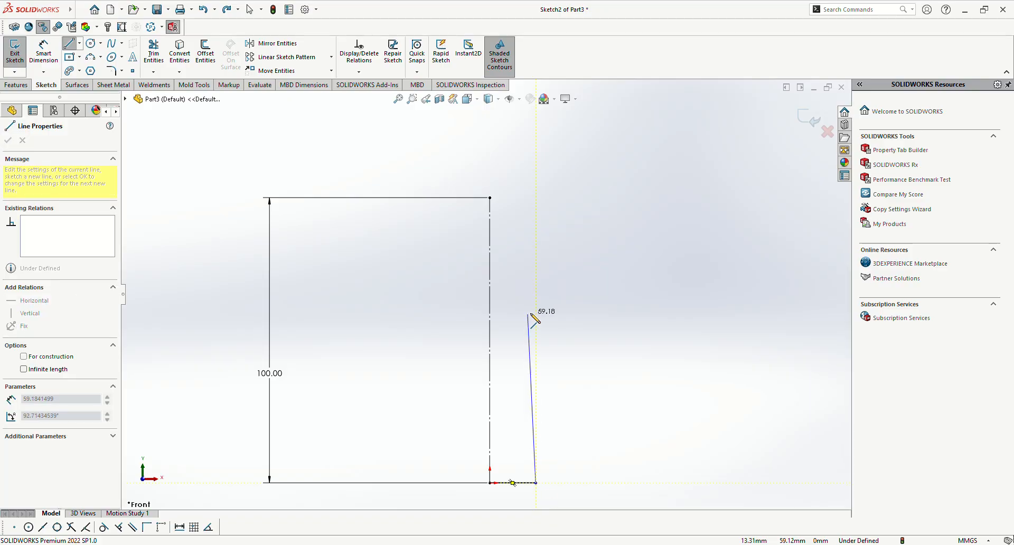
left_click(537, 277)
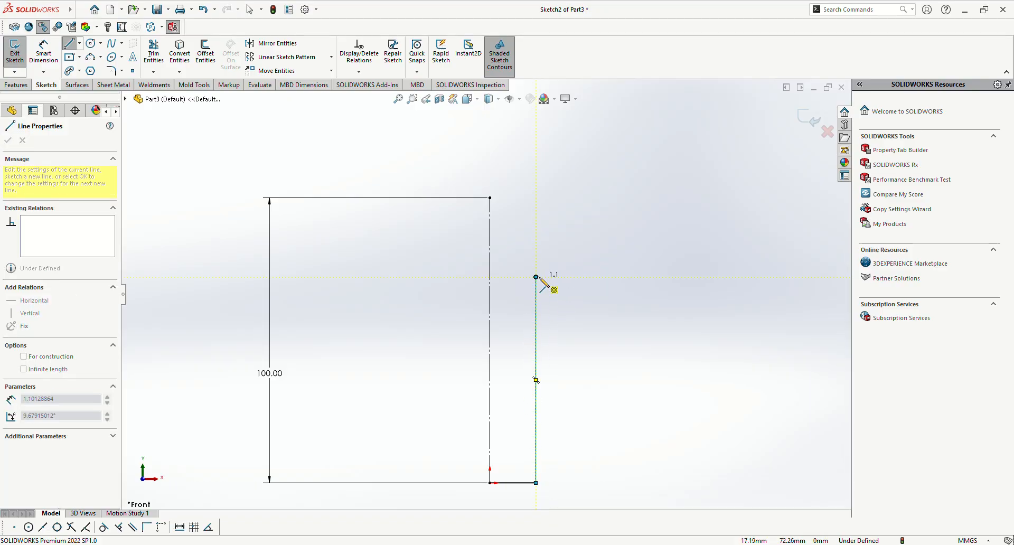
key("Escape")
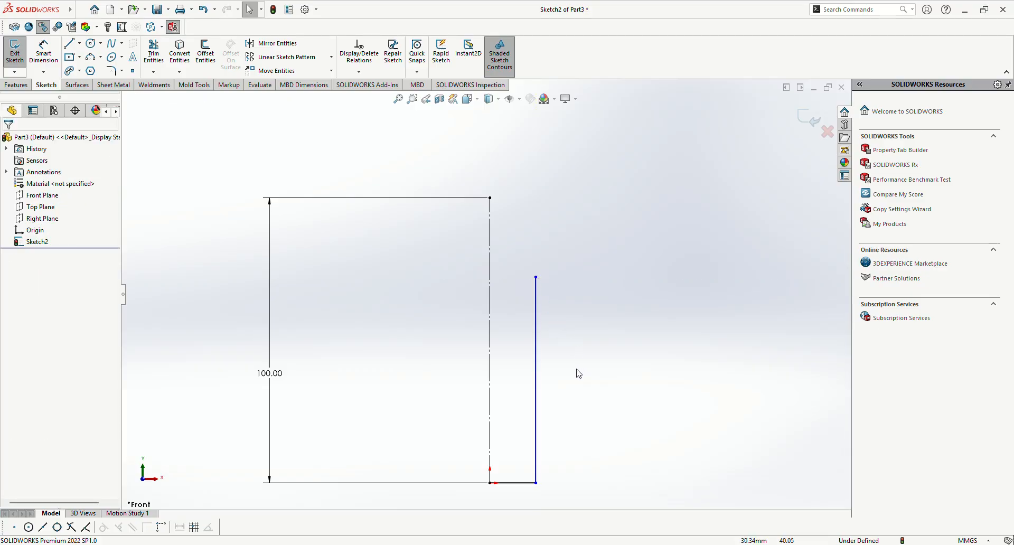
key("ctrl+z")
Step: From the base line's outer end, draw an about 69 mm vertical line, tangent arc, about 8 mm neck line and closing line to the centreline's top
left_click(69, 43)
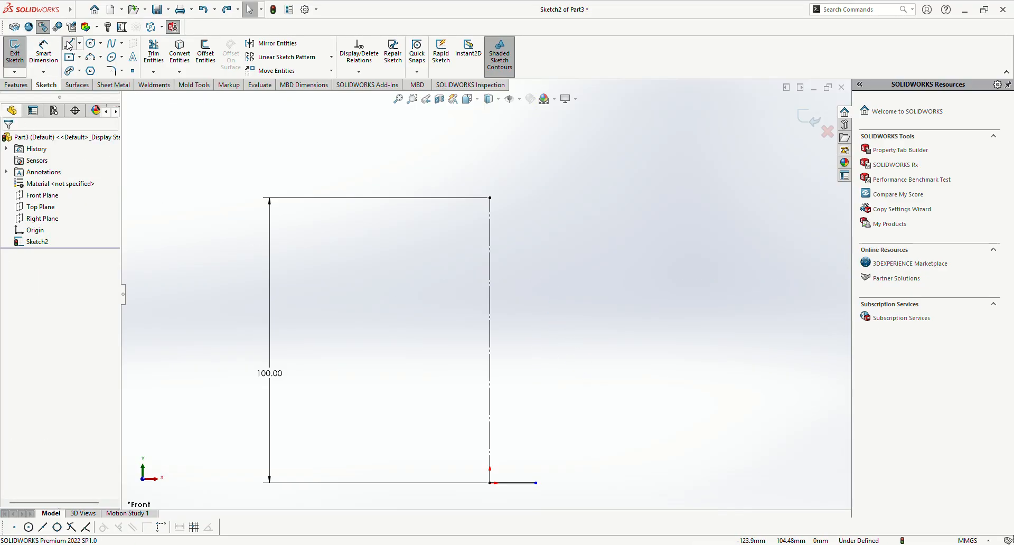
left_click(536, 483)
left_click(536, 284)
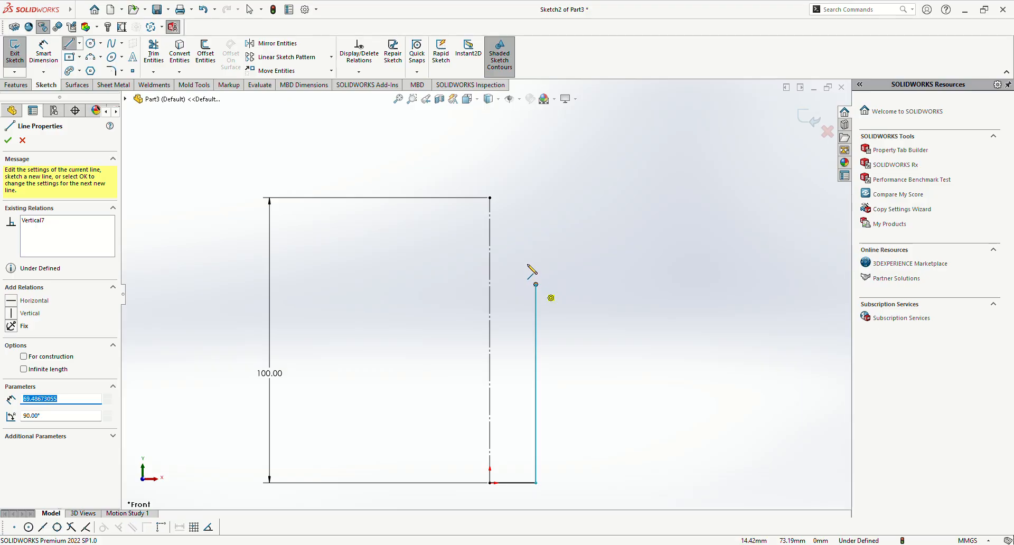
left_click(513, 221)
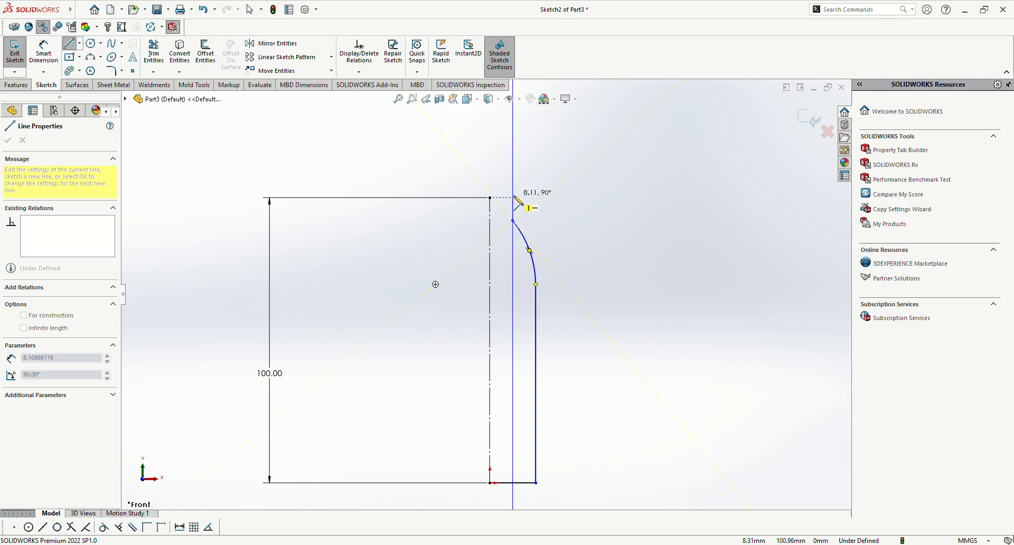
left_click(513, 197)
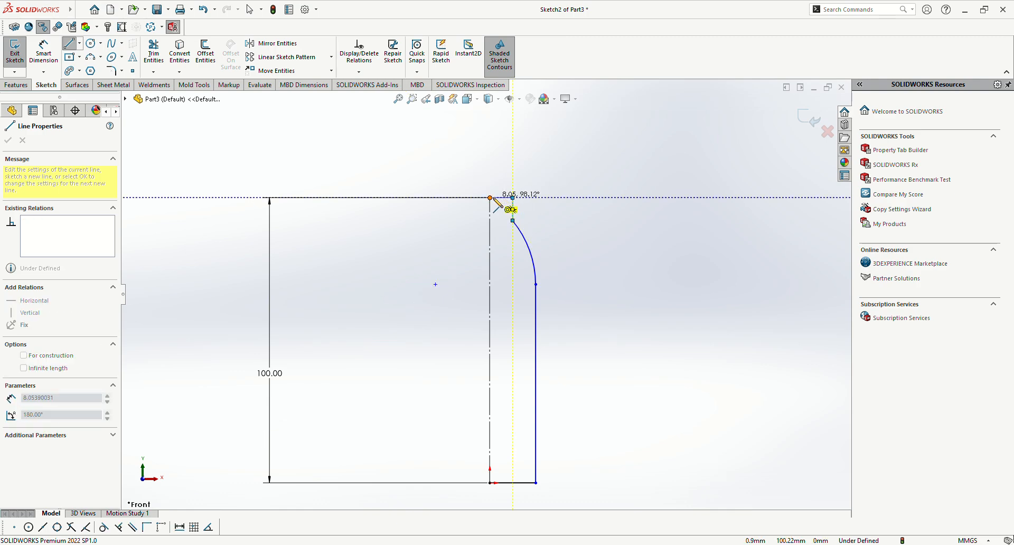
left_click(490, 198)
key("Escape")
scroll(509, 207, "down", 1)
scroll(502, 252, "up", 3)
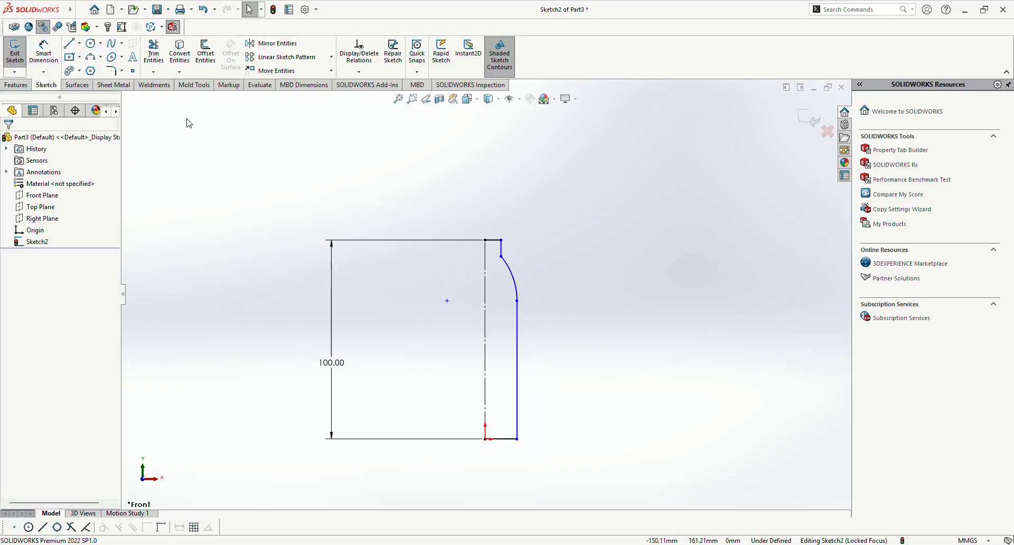
Step: Start Mirror Entities and clear the mistakenly picked centreline from the entities to mirror
left_click(268, 45)
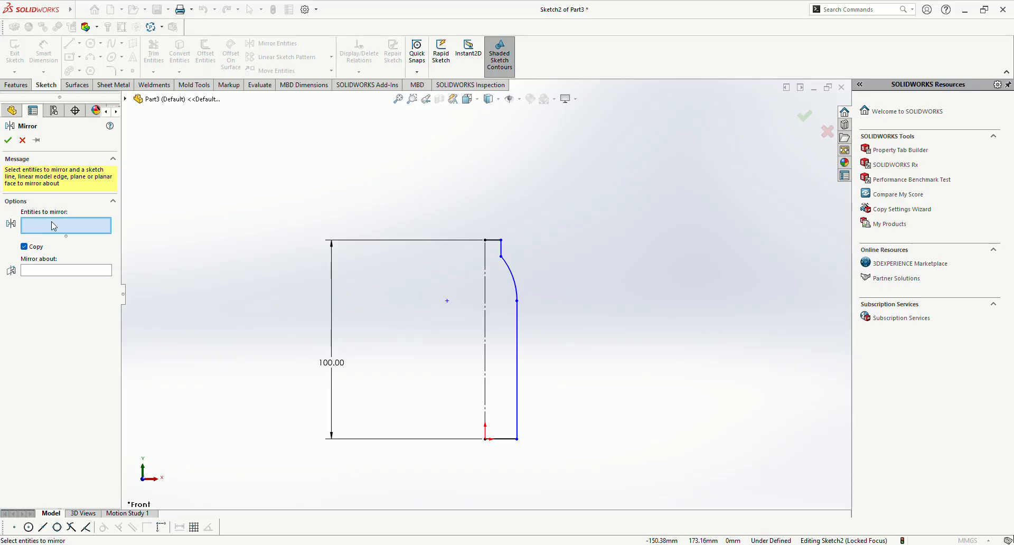
left_click(487, 334)
left_click(42, 273)
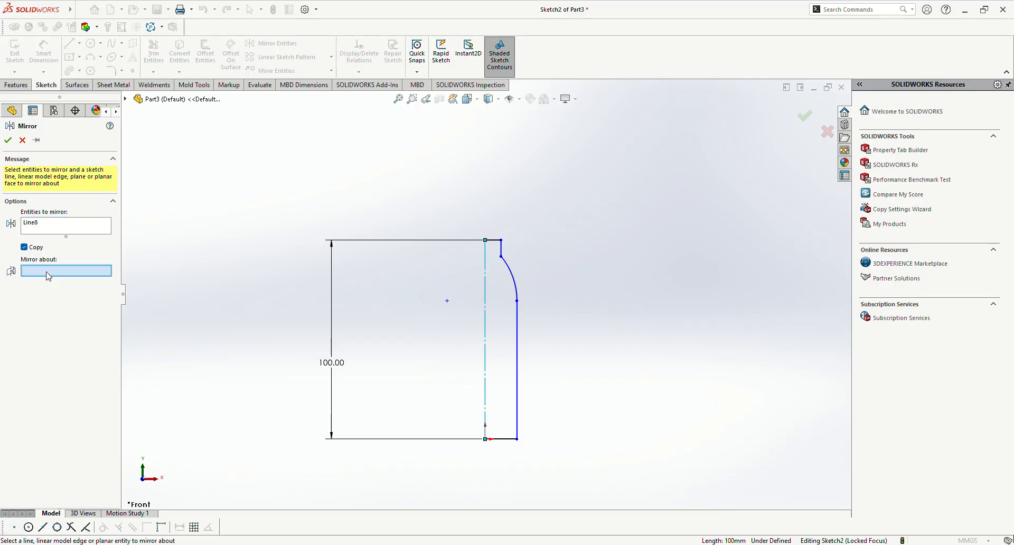
right_click(34, 225)
left_click(48, 241)
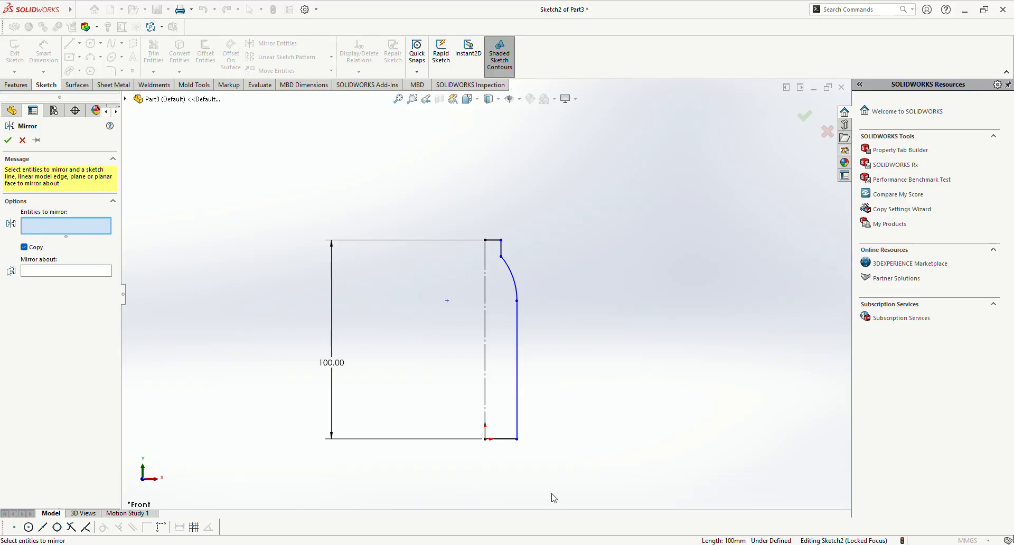
Step: Mirror the base line, side line, arc, neck line and top line about the vertical centreline
left_click(508, 440)
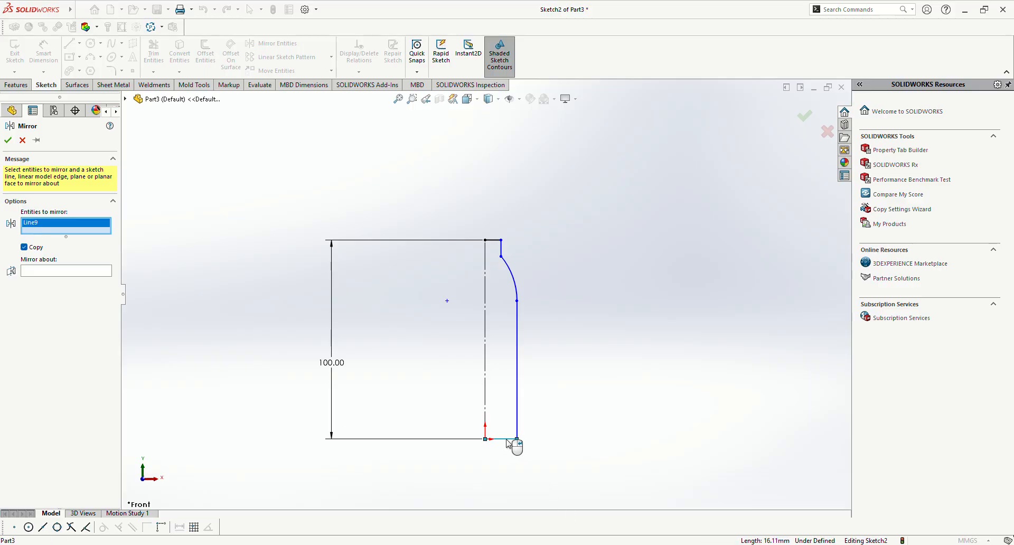
left_click(517, 410)
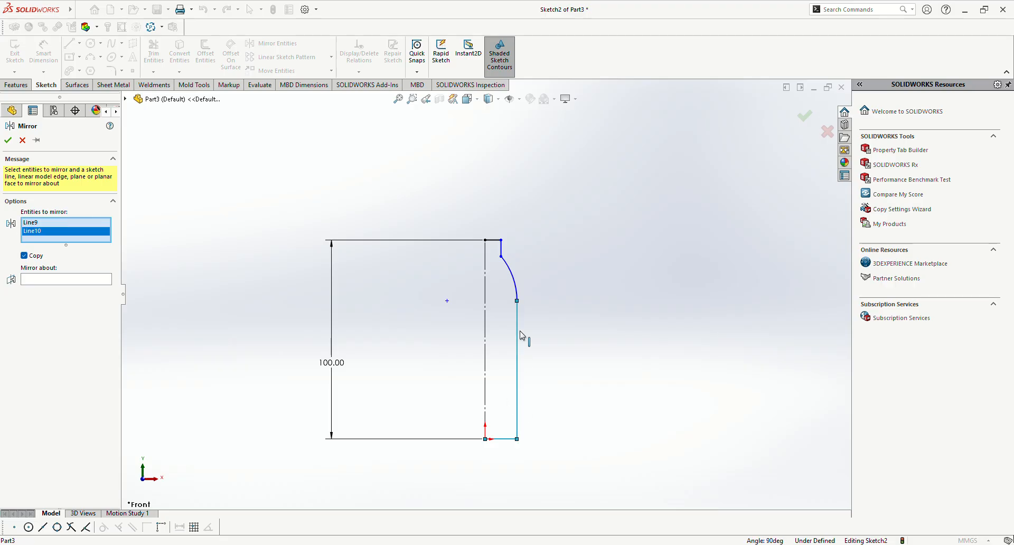
left_click(513, 283)
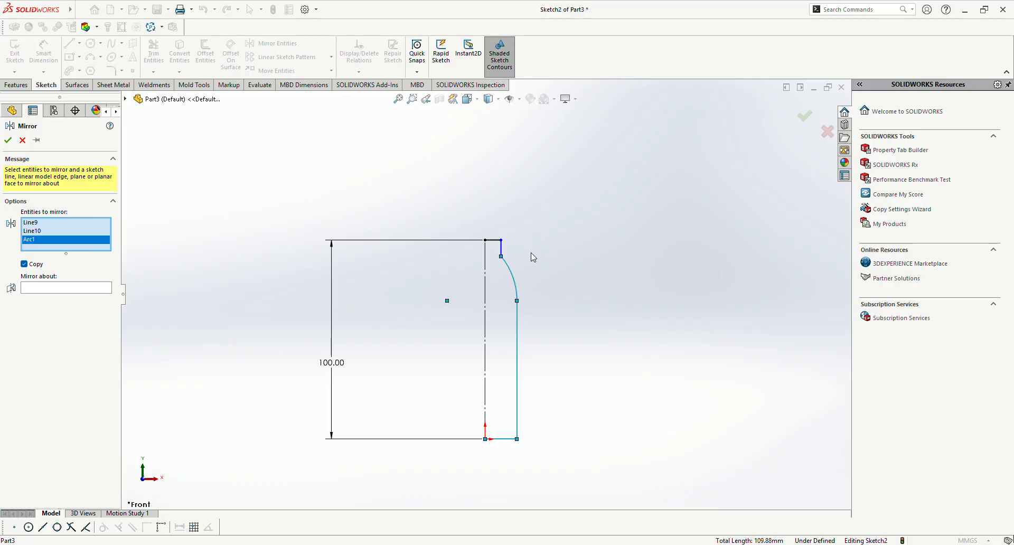
left_click(496, 240)
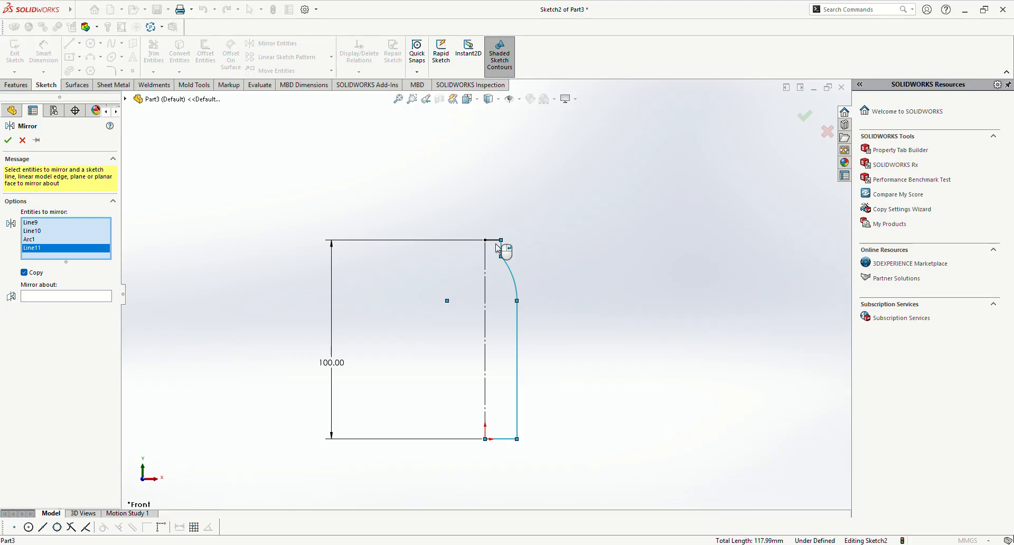
left_click(495, 242)
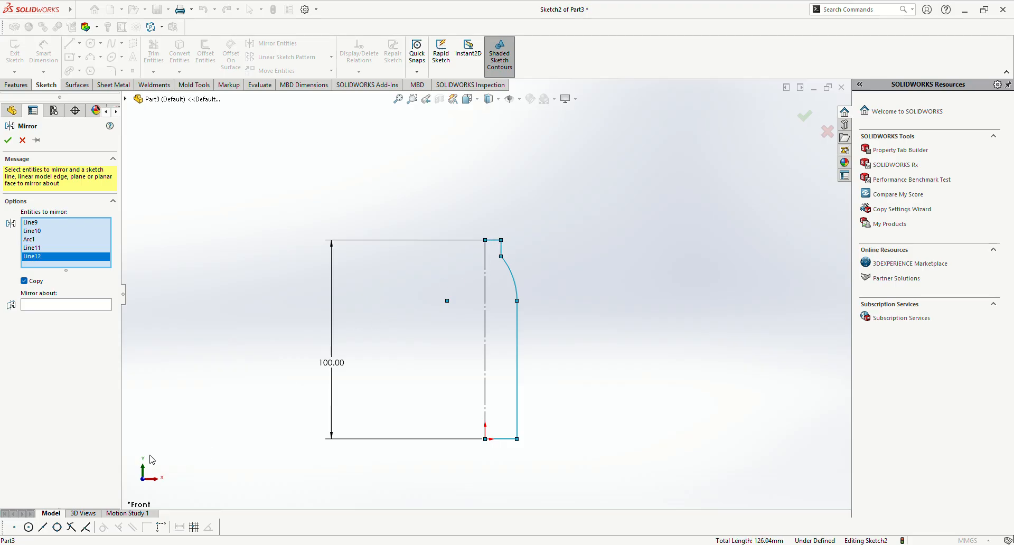
left_click(41, 307)
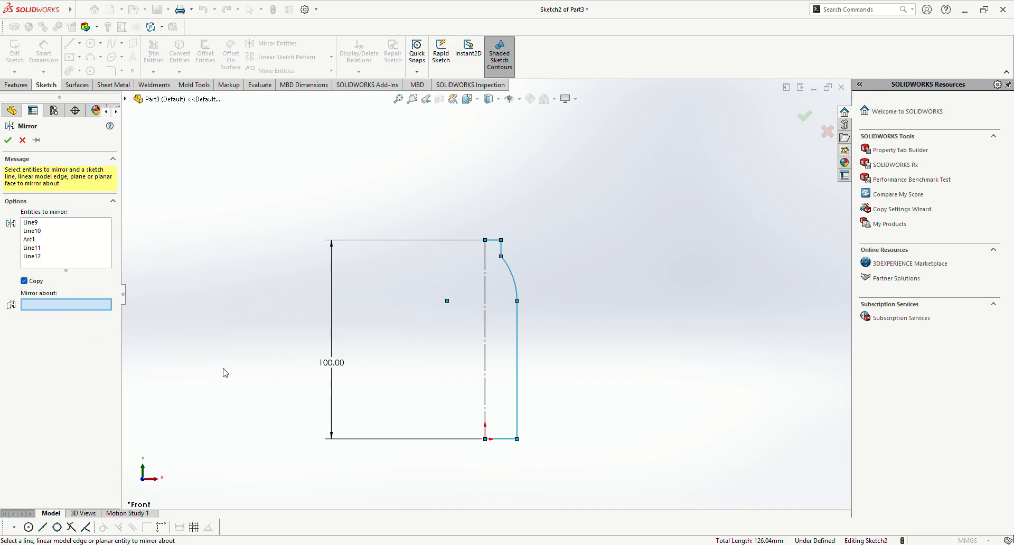
left_click(485, 317)
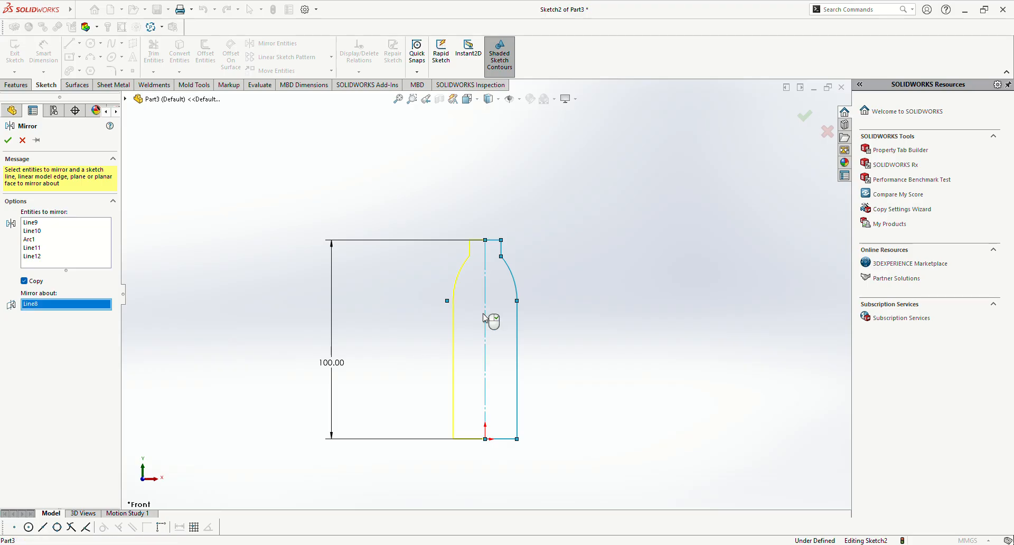
left_click(9, 140)
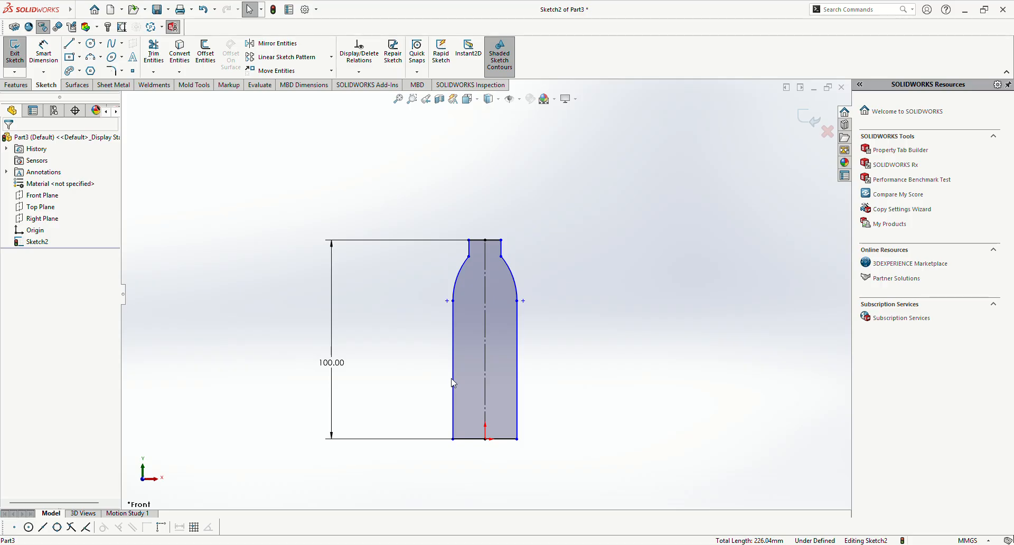
scroll(451, 380, "down", 2)
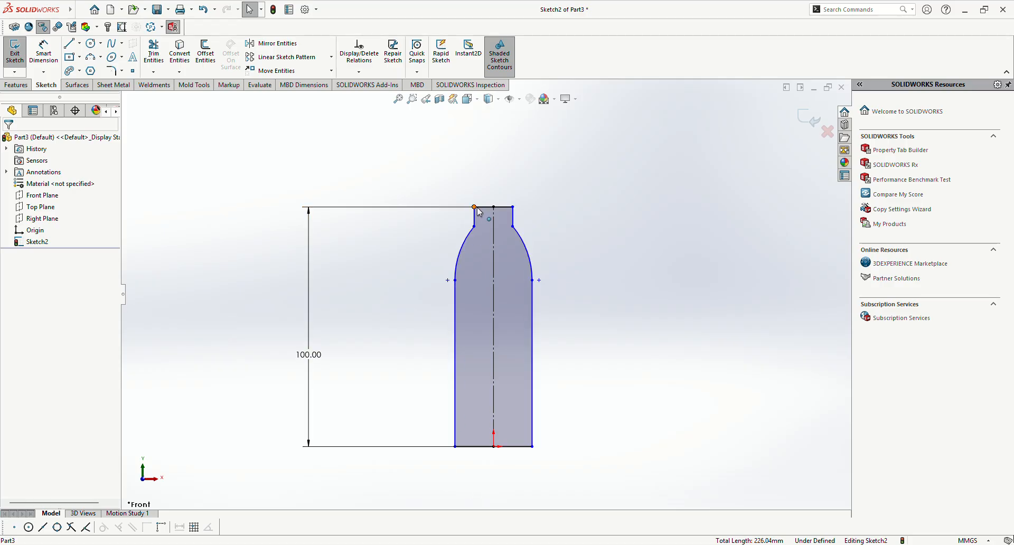
Step: Close Mirror Entities without picking anything and delete the whole bottle outline with its centreline and dimension from the sketch
left_click(266, 48)
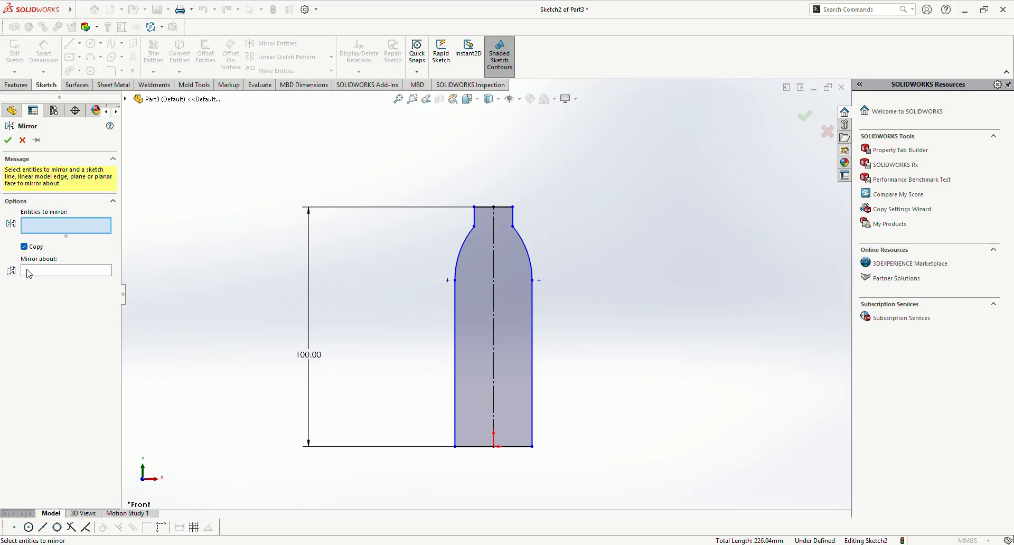
left_click(22, 140)
key("z")
mouse_move(311, 450)
left_mouse_down()
mouse_move(436, 200)
mouse_move(554, 414)
mouse_move(551, 384)
left_mouse_up()
key("Delete")
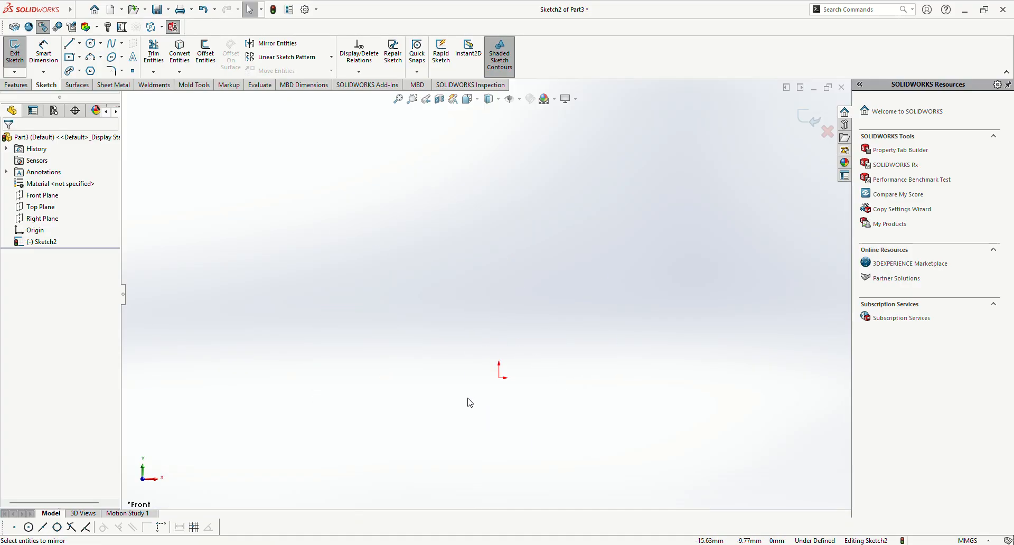
scroll(494, 409, "down", 1)
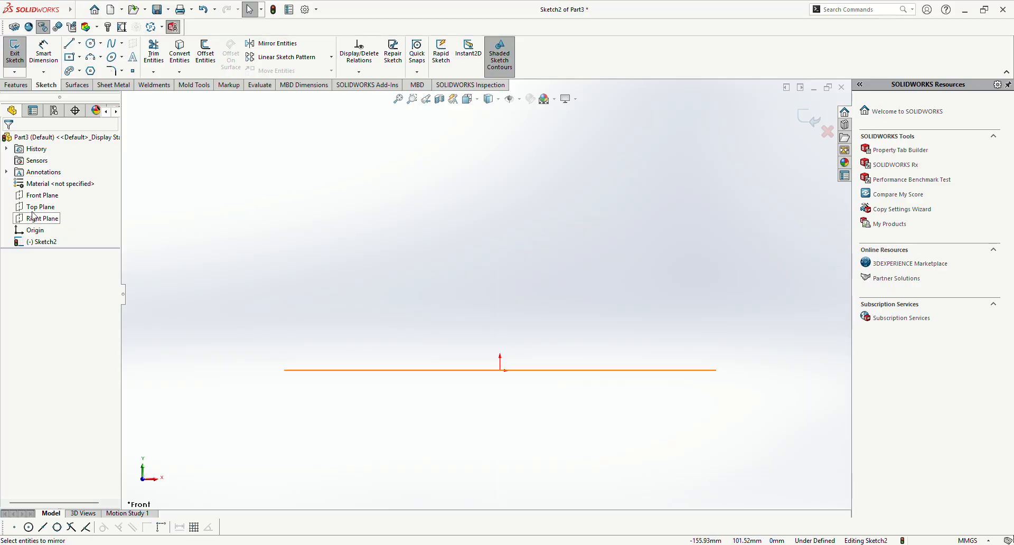
Step: Leave the emptied sketch and open a new sketch on the Front Plane
left_click(33, 198)
left_click(46, 186)
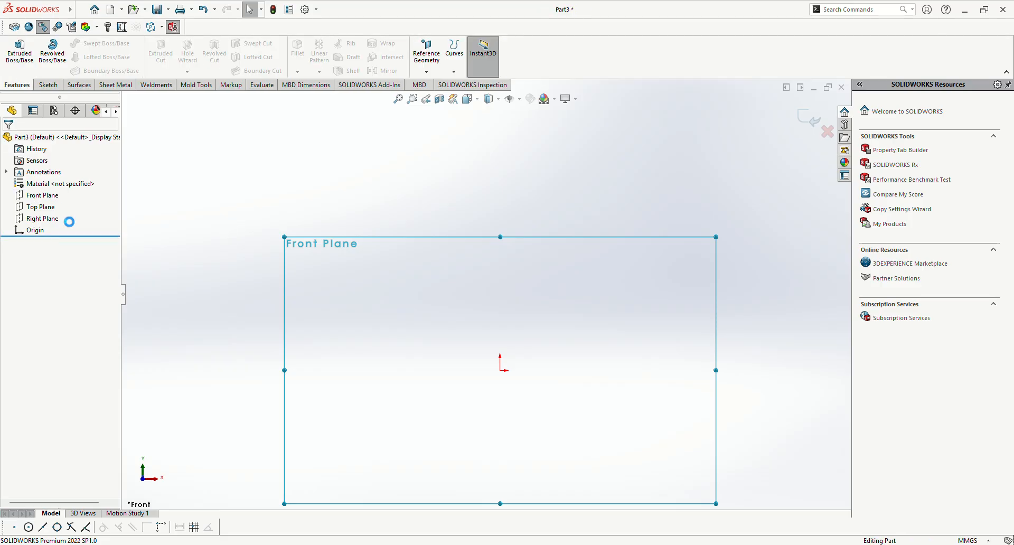
left_click(37, 199)
left_click(45, 184)
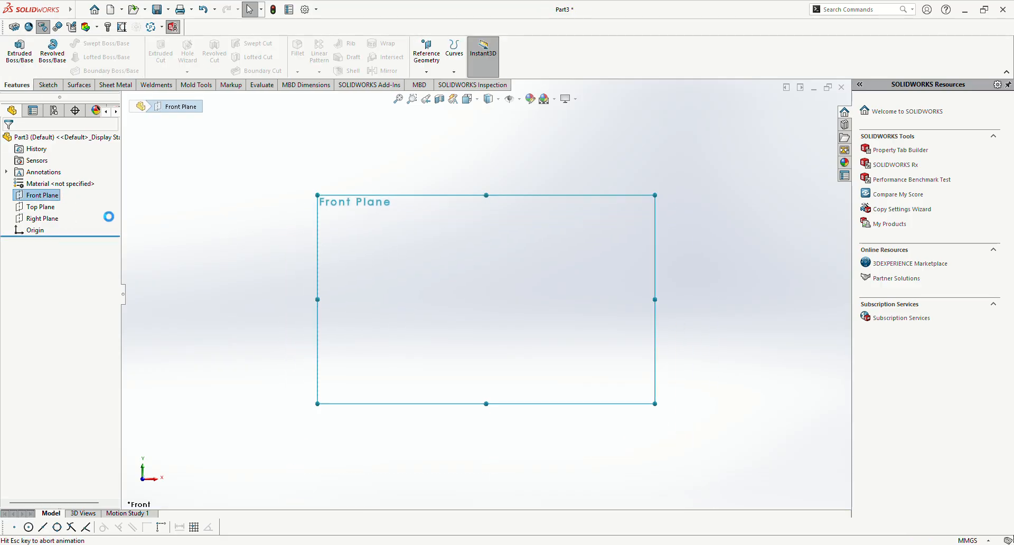
left_click(274, 181)
Step: Sketch a circle about 105 mm in diameter with its centre just above the origin
left_click(90, 45)
left_click(486, 293)
left_click(474, 376)
key("Escape")
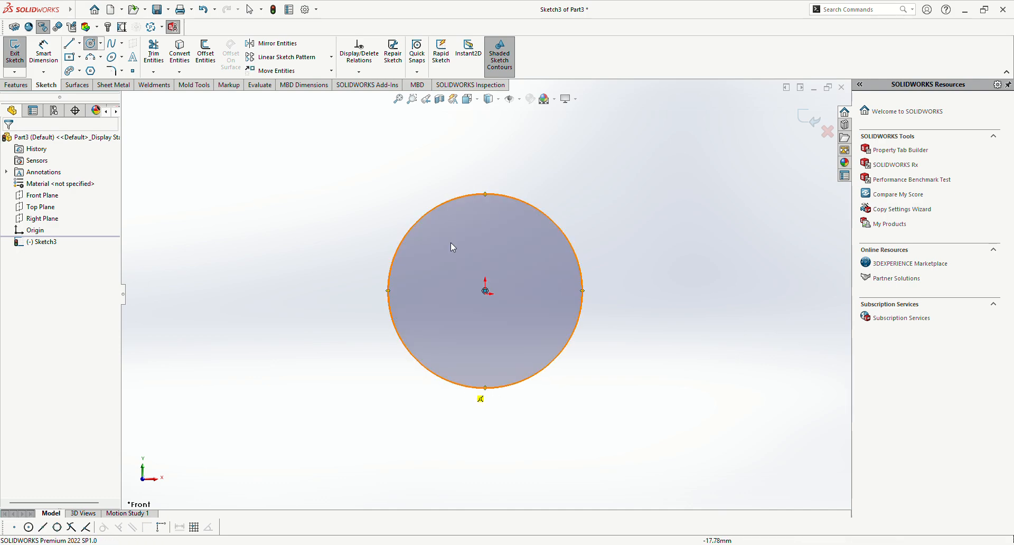
Step: Dimension the circle's diameter and set it to 100 mm
scroll(465, 268, "down", 3)
scroll(479, 314, "up", 1)
key("d")
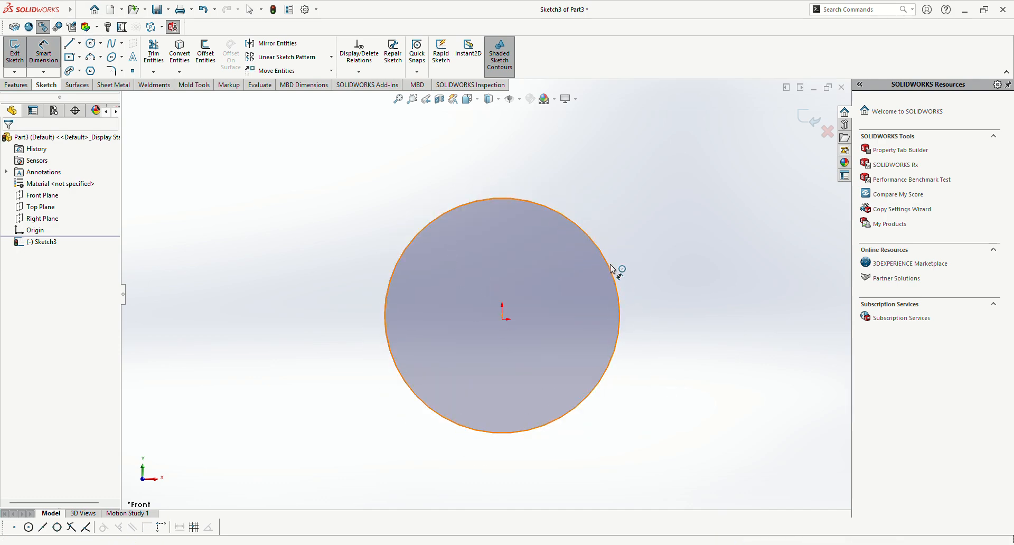
left_click(608, 263)
left_click(705, 161)
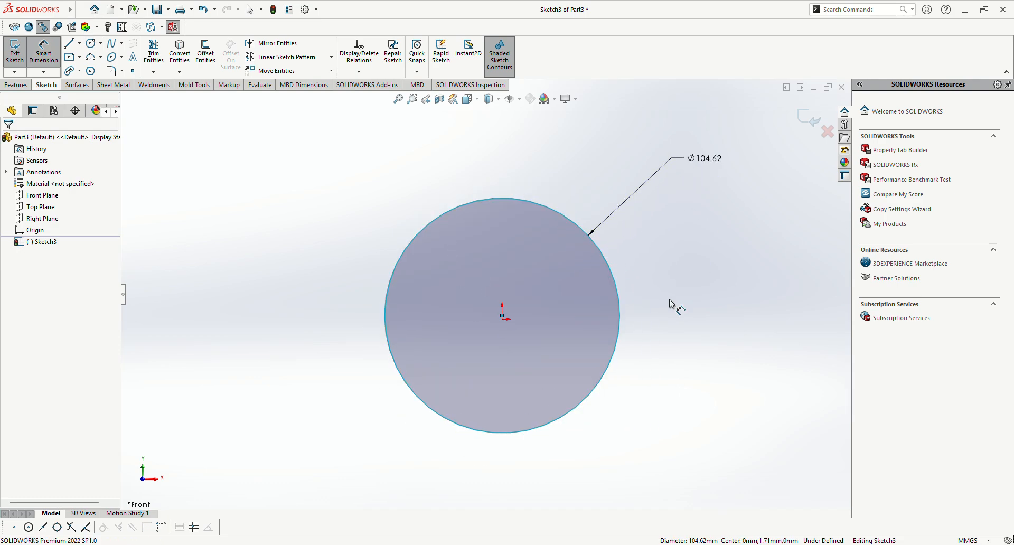
type("100")
key("Return")
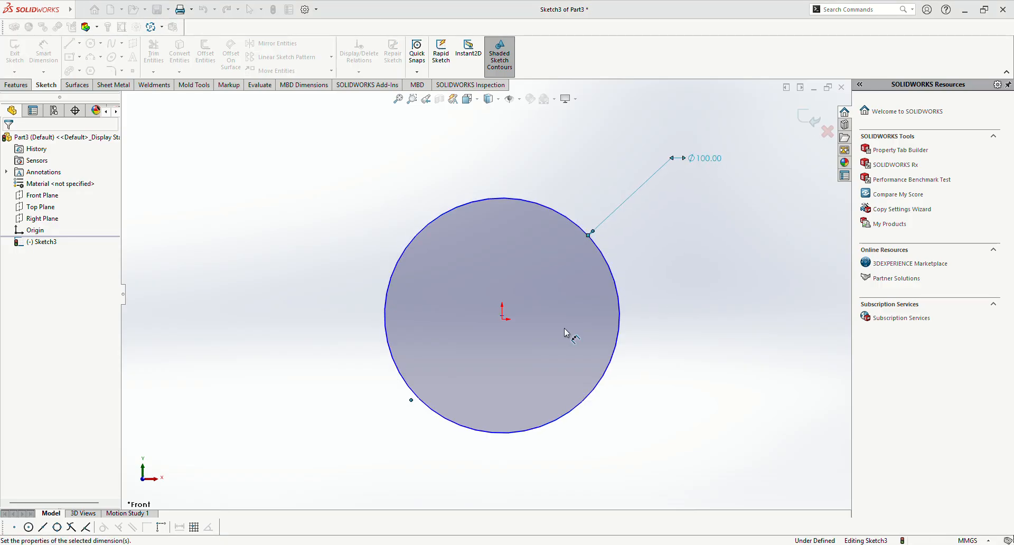
left_click(599, 330)
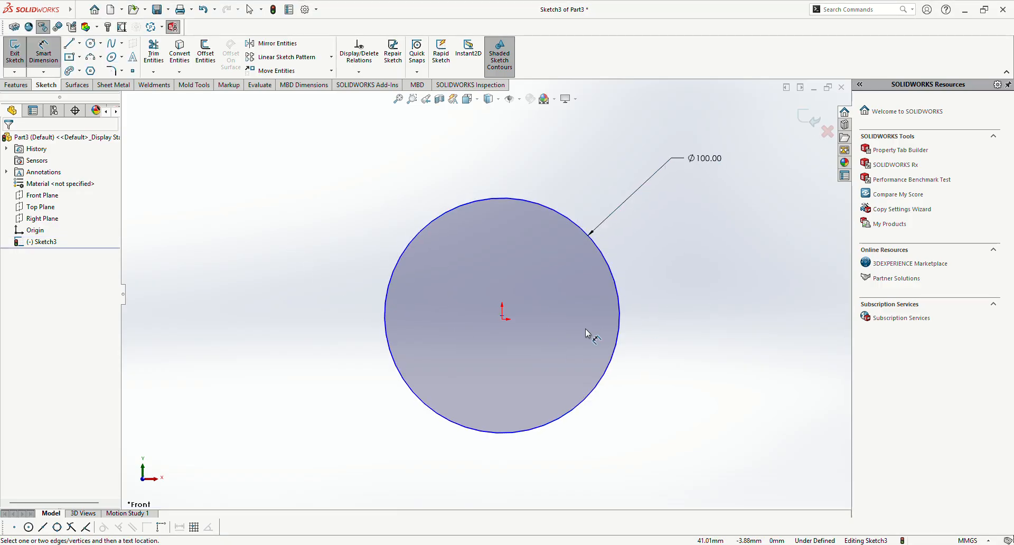
Step: Make the circle's centre point coincident with the origin
left_click(502, 320)
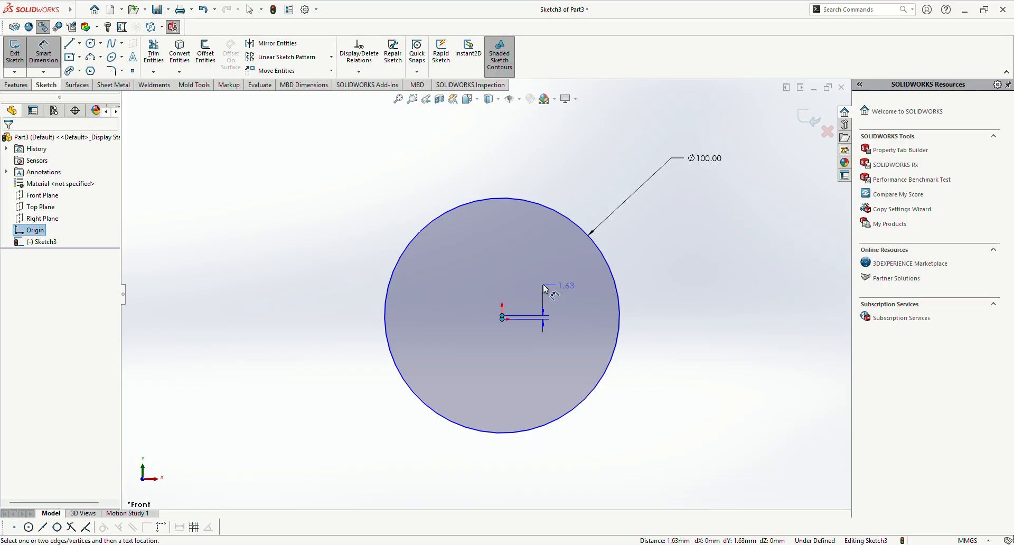
key("Escape")
scroll(512, 322, "down", 8)
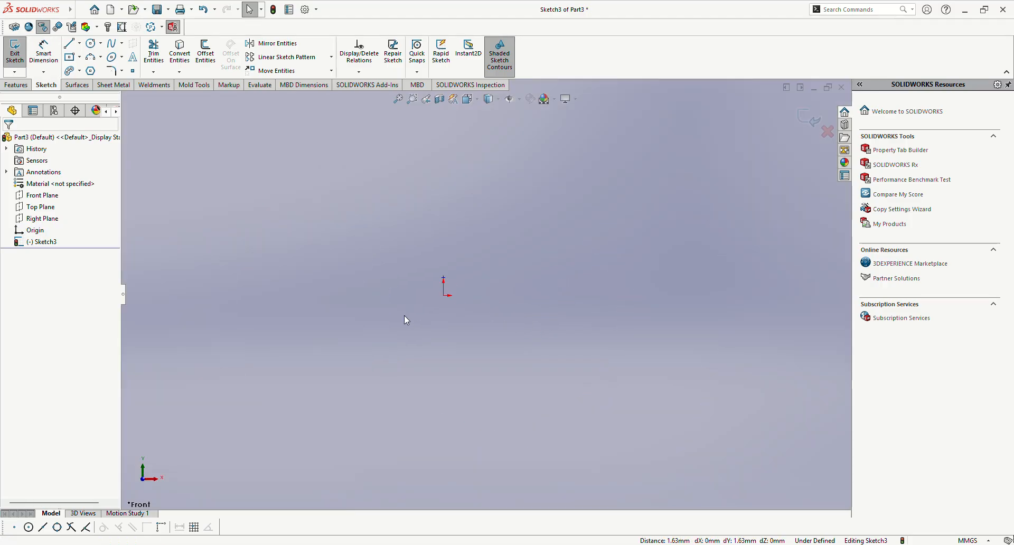
left_click(444, 280)
left_click(443, 278, "ctrl")
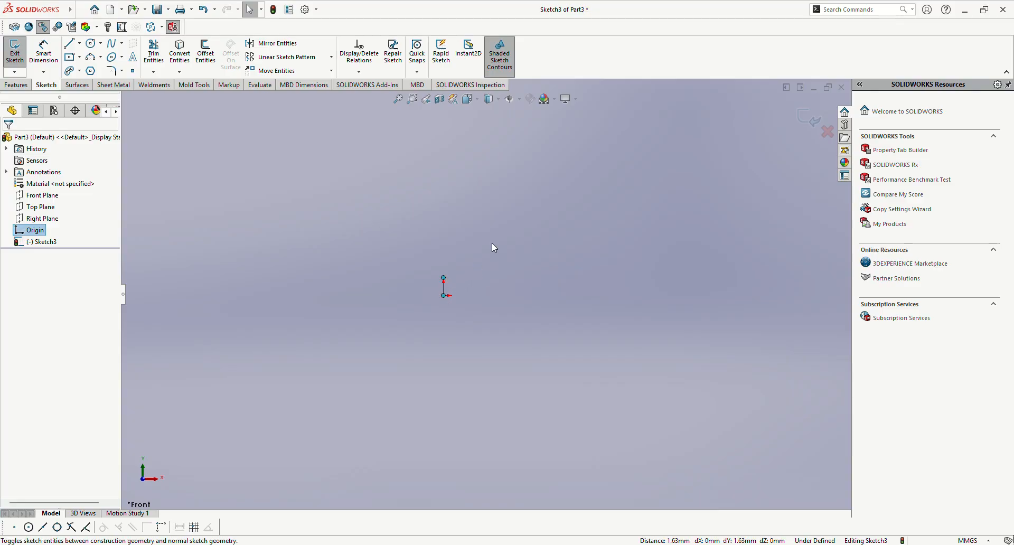
left_click(505, 240)
scroll(479, 317, "up", 5)
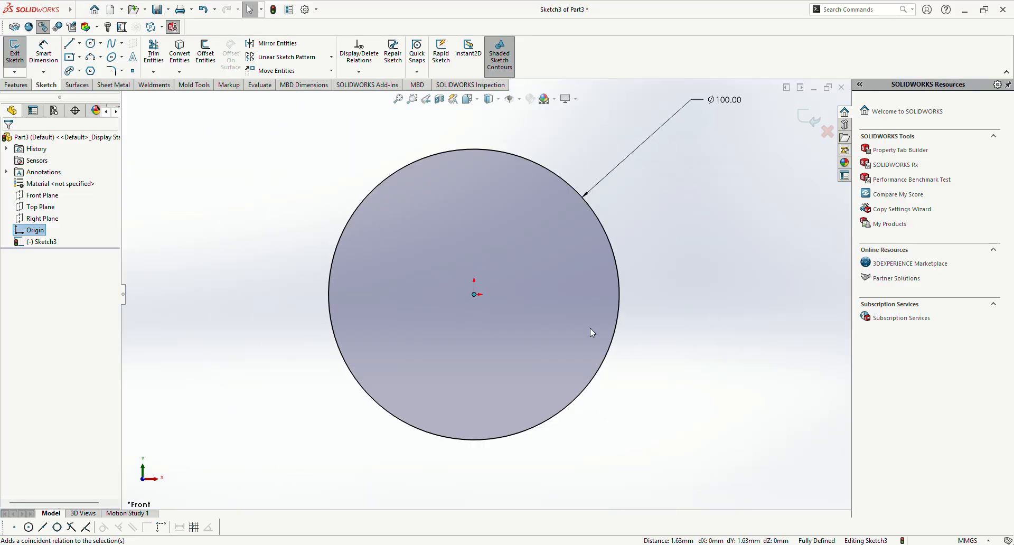
left_click(660, 288)
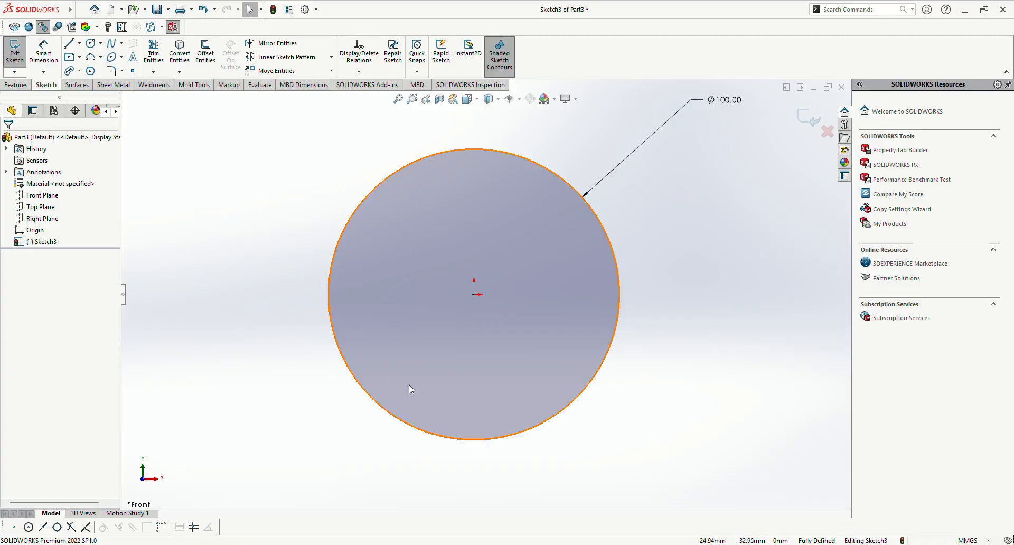
Step: Sketch an inner circle about 74 mm in diameter centred on the origin and convert it to construction geometry
left_click(91, 43)
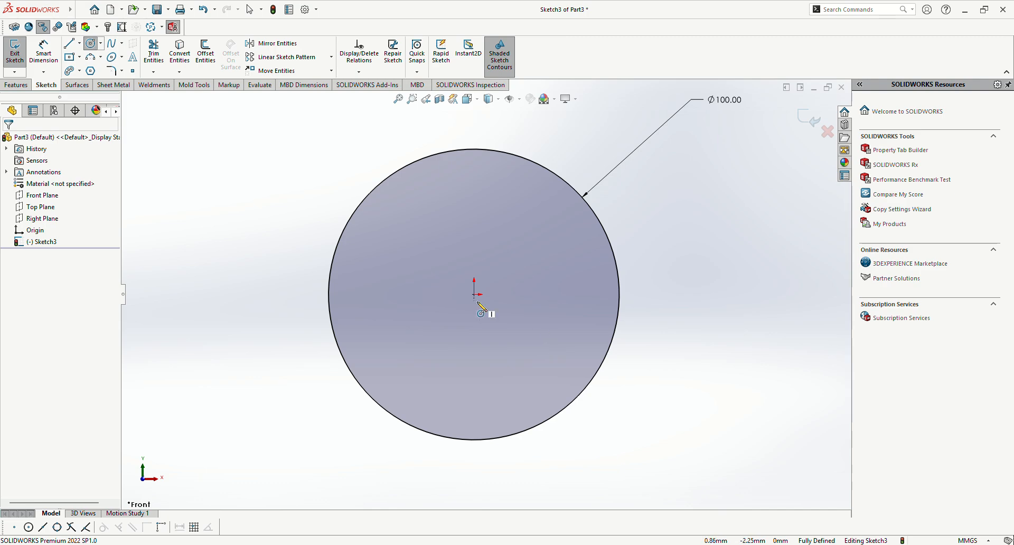
mouse_move(474, 294)
left_mouse_down()
mouse_move(470, 411)
mouse_move(474, 402)
left_mouse_up()
key("Escape")
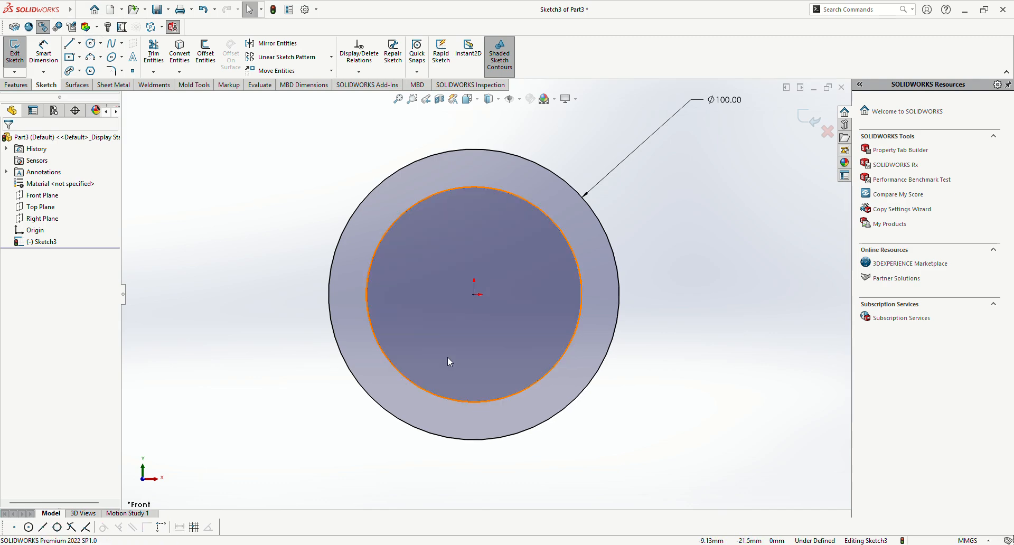
scroll(448, 357, "down", 2)
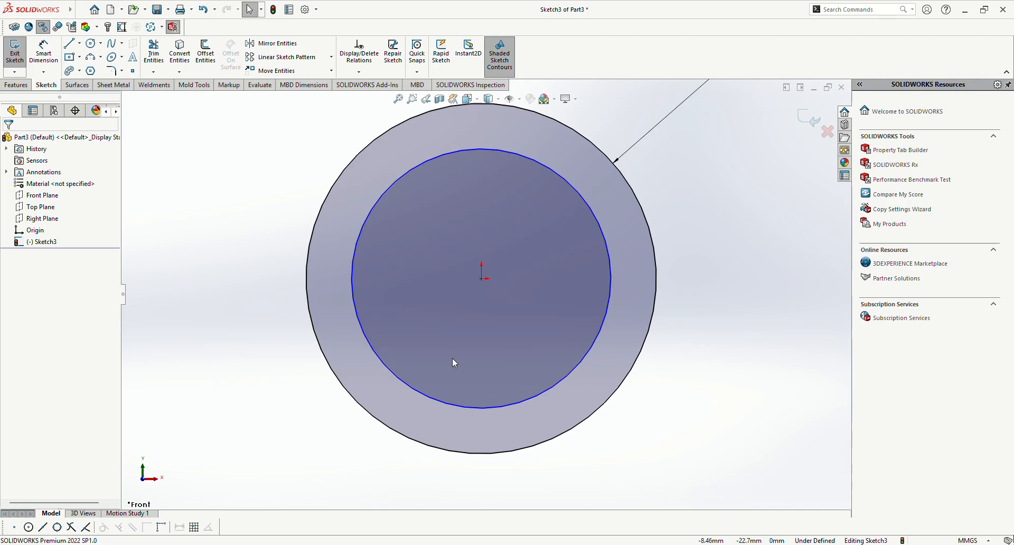
left_click(521, 407)
left_click(515, 405)
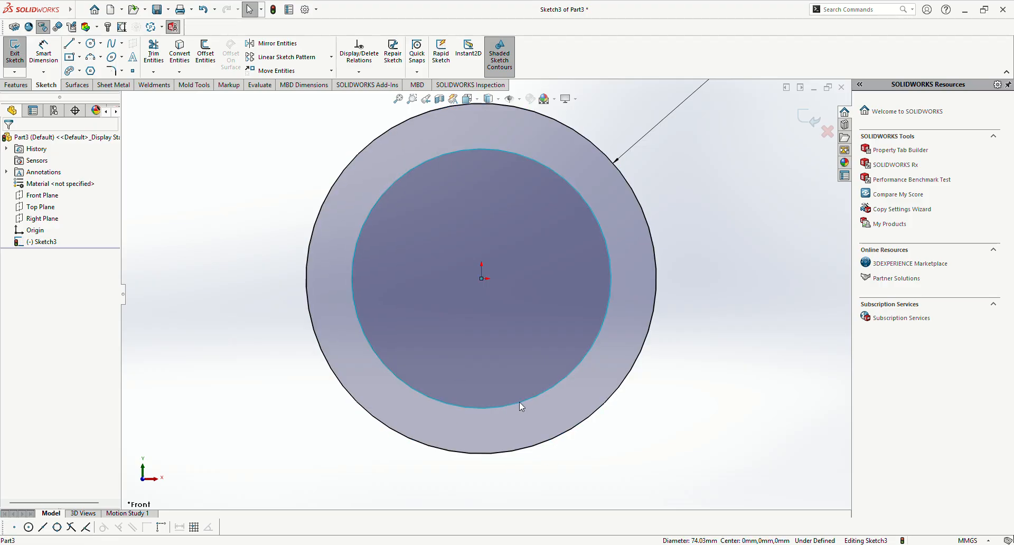
left_click(562, 379)
left_click(681, 429)
Step: Dimension the construction circle's diameter and set it to 75 mm
right_click_drag(689, 425, 666, 353)
left_click(604, 320)
scroll(653, 386, "up", 3)
left_click(612, 467)
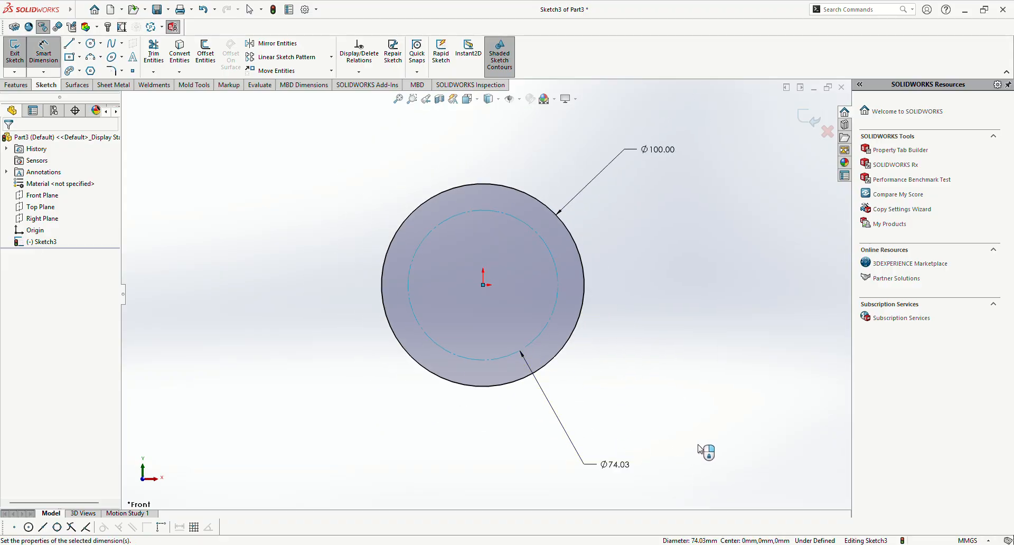
type("75")
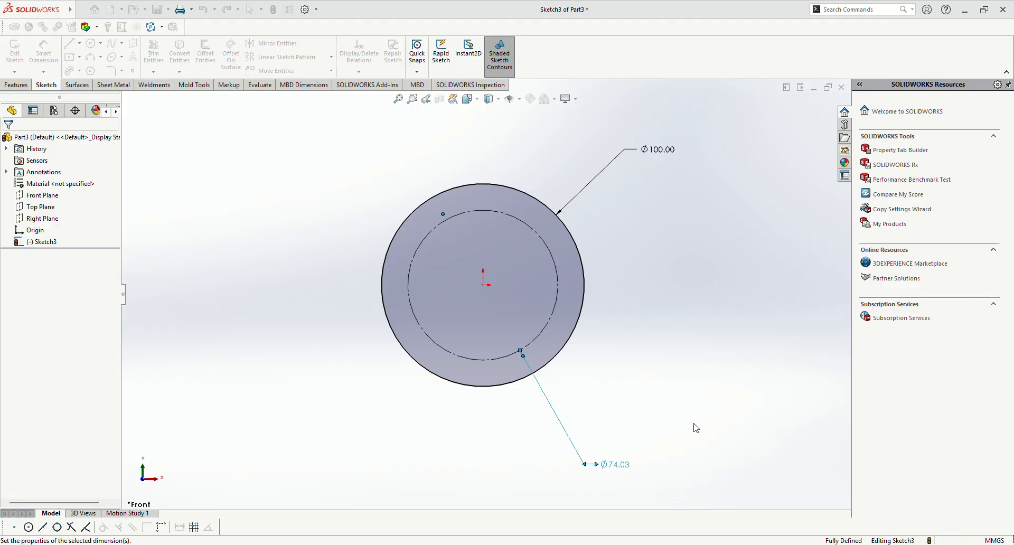
key("Return")
key("Escape")
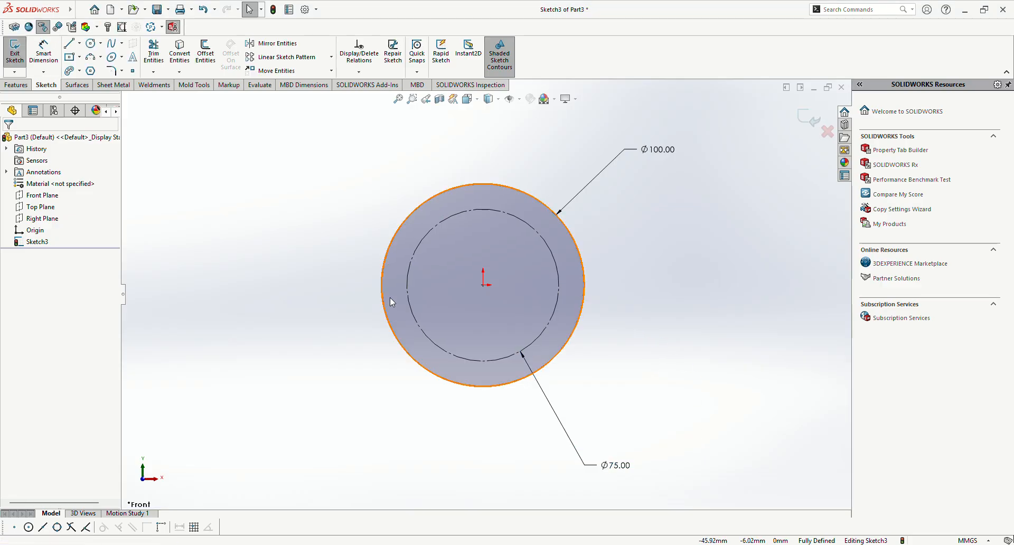
Step: Draw a vertical 37.5 mm line from the origin to the construction circle's top and convert it to construction geometry
scroll(489, 310, "down", 3)
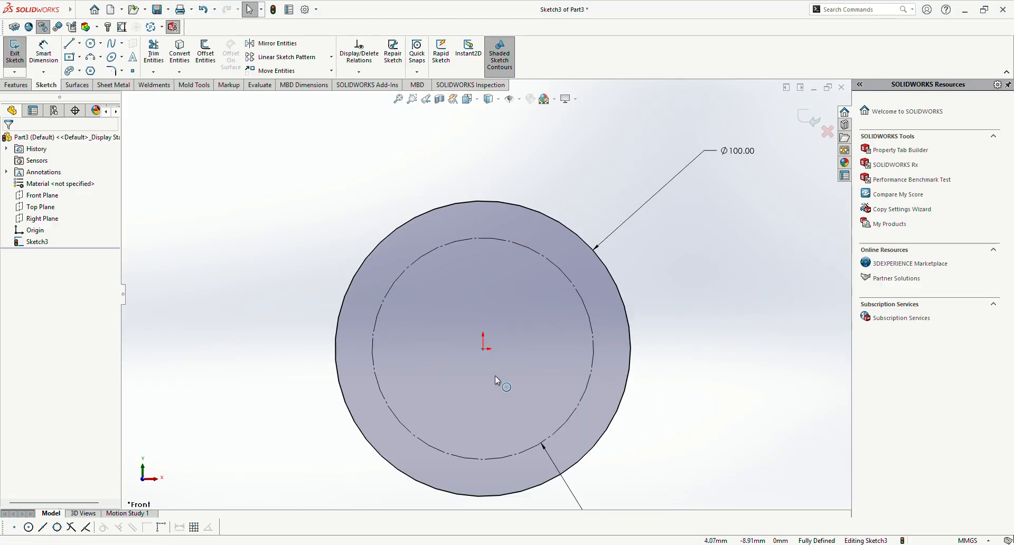
left_click(69, 42)
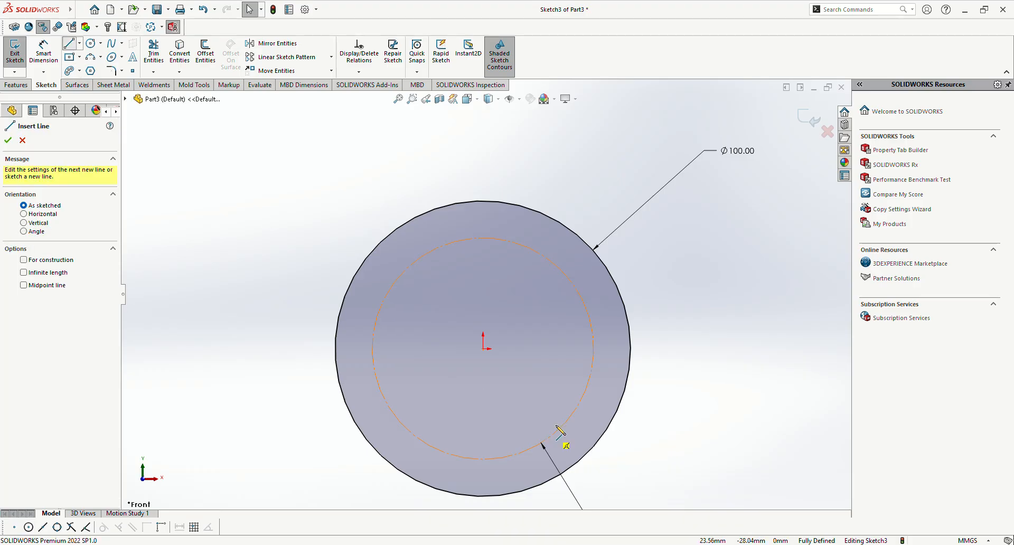
left_click(482, 348)
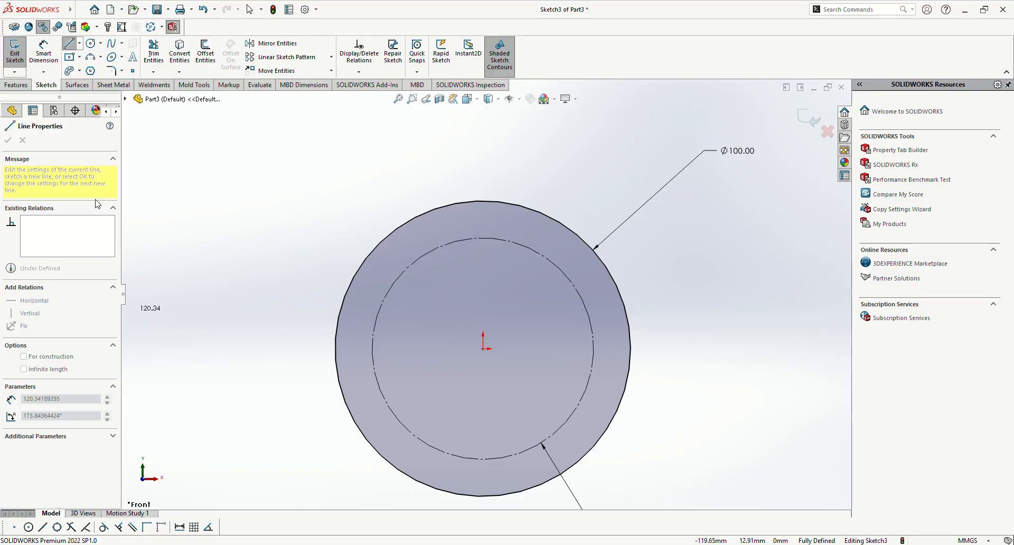
left_click(485, 239)
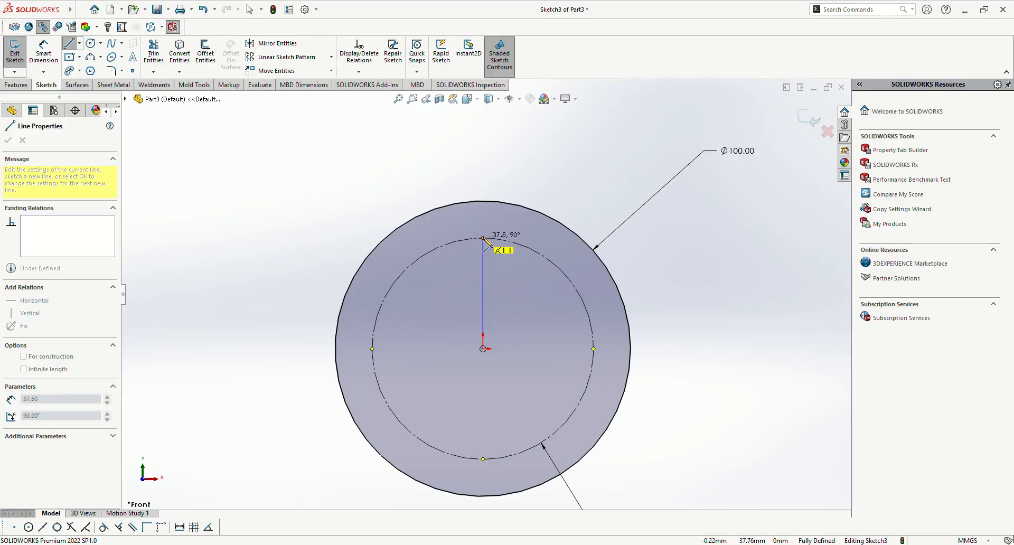
key("Escape")
scroll(492, 243, "down", 3)
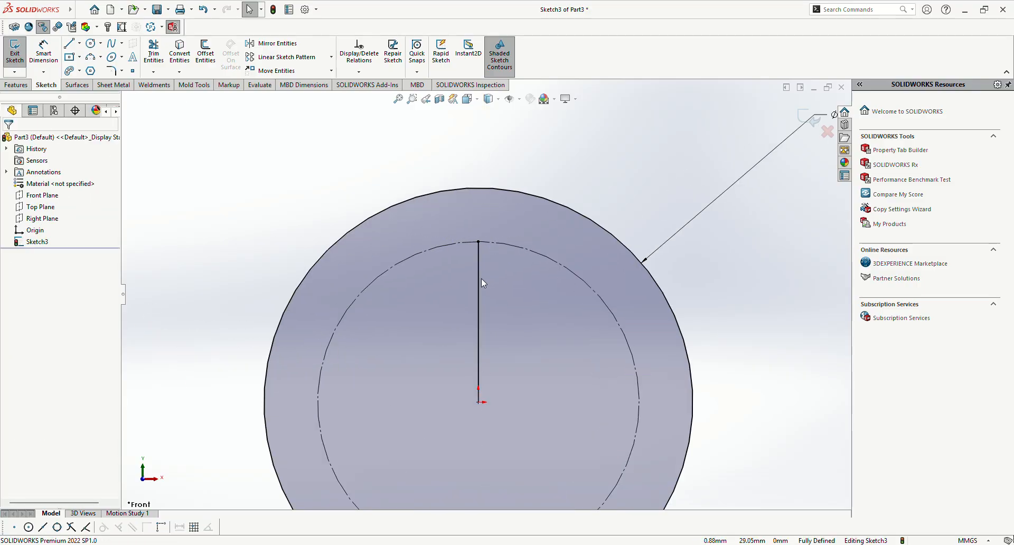
left_click(479, 278)
left_click(522, 251)
left_click(245, 278)
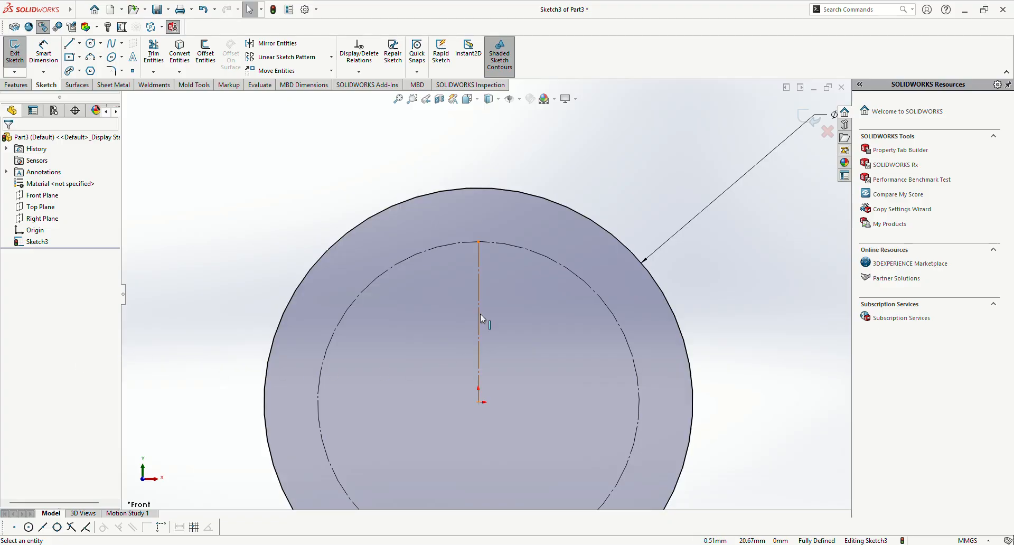
Step: Sketch a small circle about 10 mm in diameter near the upper end of the vertical construction line
scroll(494, 299, "down", 3)
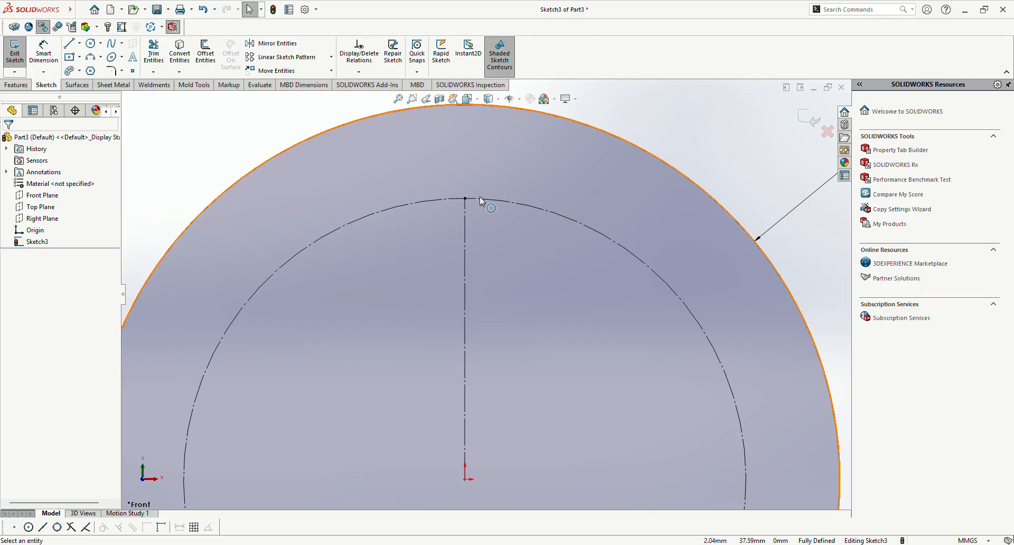
left_click(91, 43)
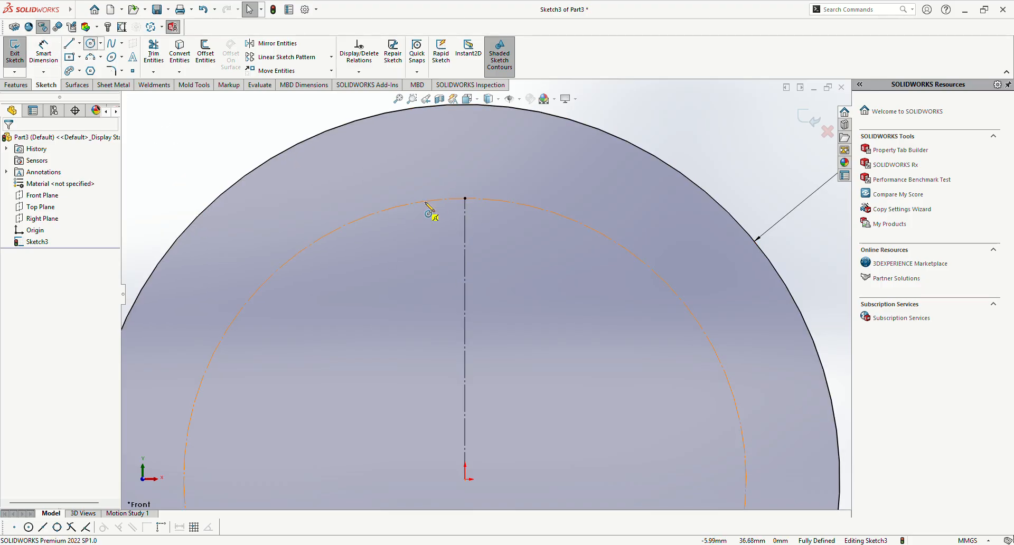
left_click(465, 199)
left_click(472, 236)
key("Escape")
Step: Dimension the small circle's diameter and set it to 10 mm
scroll(505, 232, "up", 2)
right_click_drag(767, 319, 689, 222)
left_click(496, 209)
left_click(613, 141)
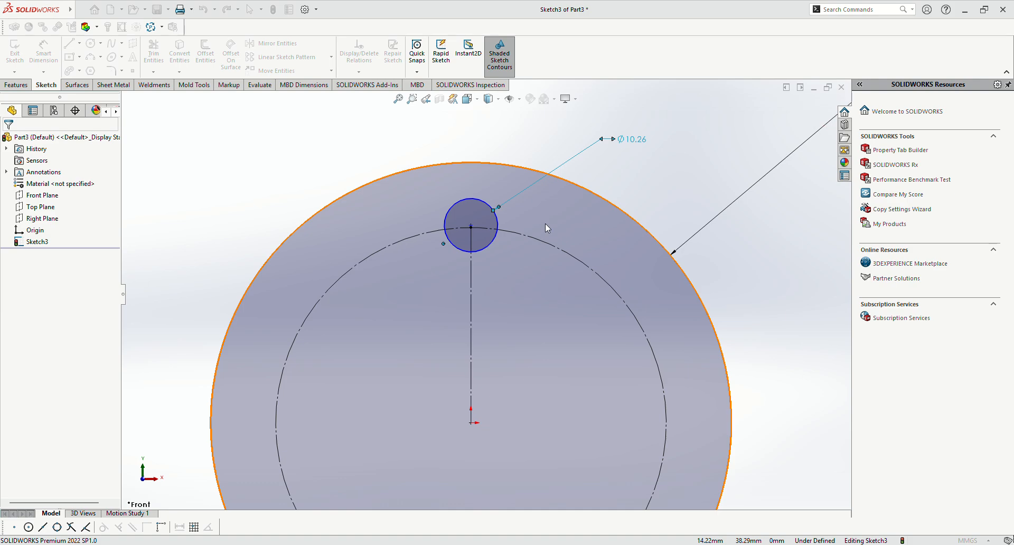
type("10")
key("Return")
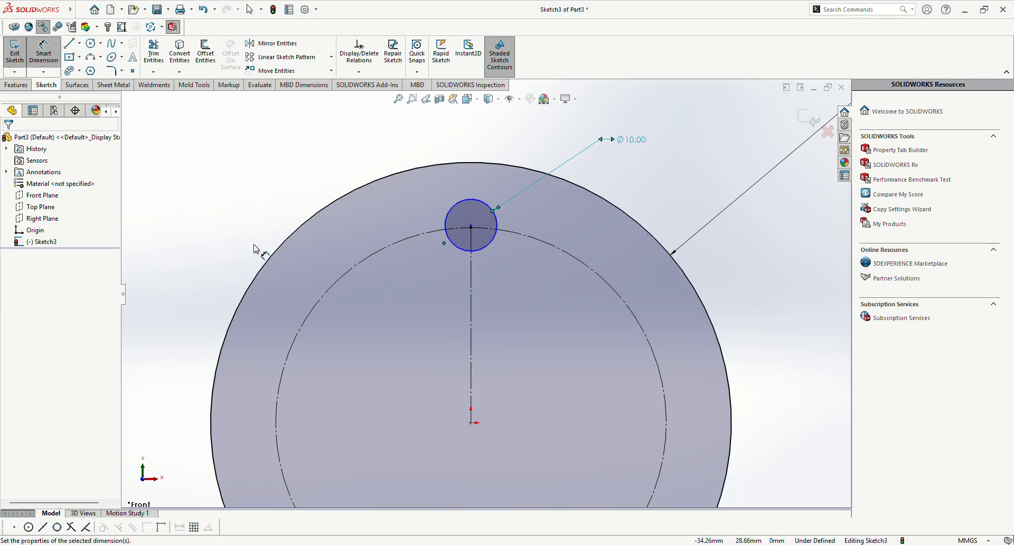
key("Escape")
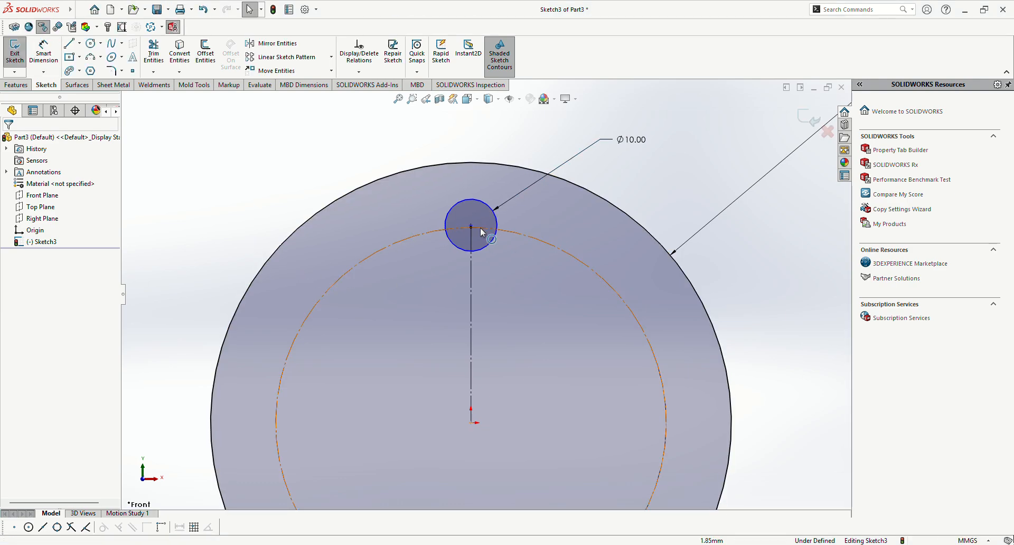
Step: Make the small circle's centre coincident with the upper endpoint of the vertical construction line
scroll(476, 227, "down", 2)
scroll(475, 229, "down", 5)
scroll(463, 314, "down", 3)
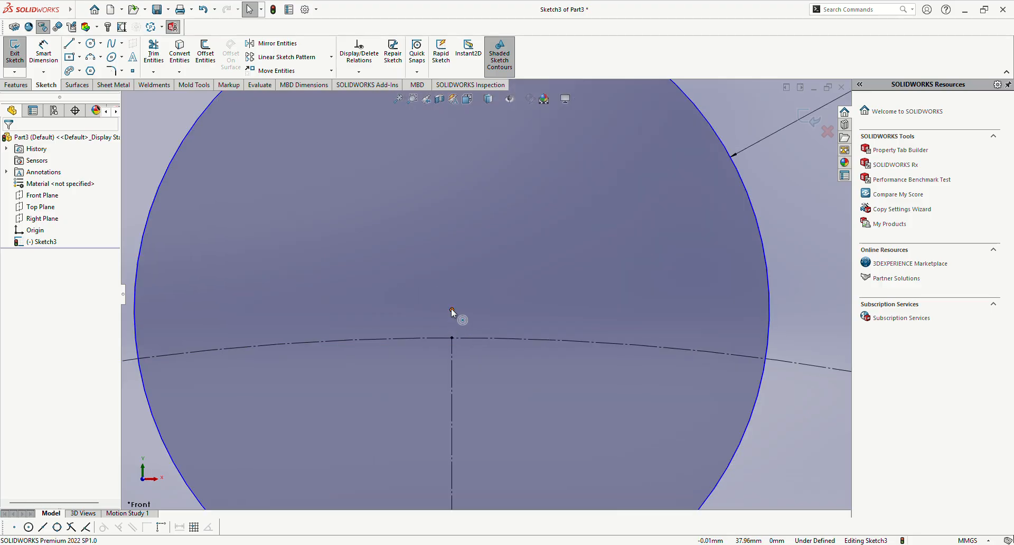
left_click(451, 337)
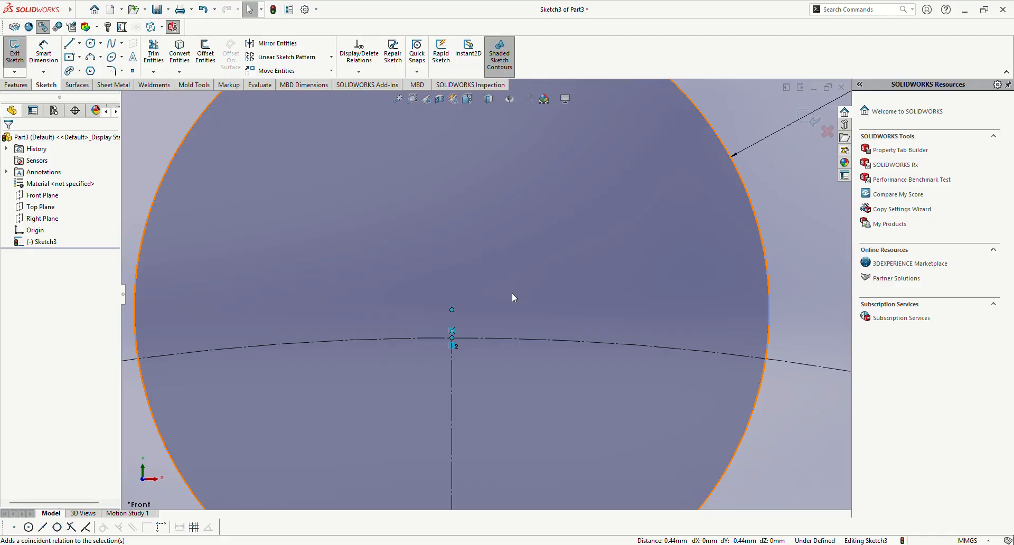
left_click(515, 293)
scroll(501, 342, "up", 10)
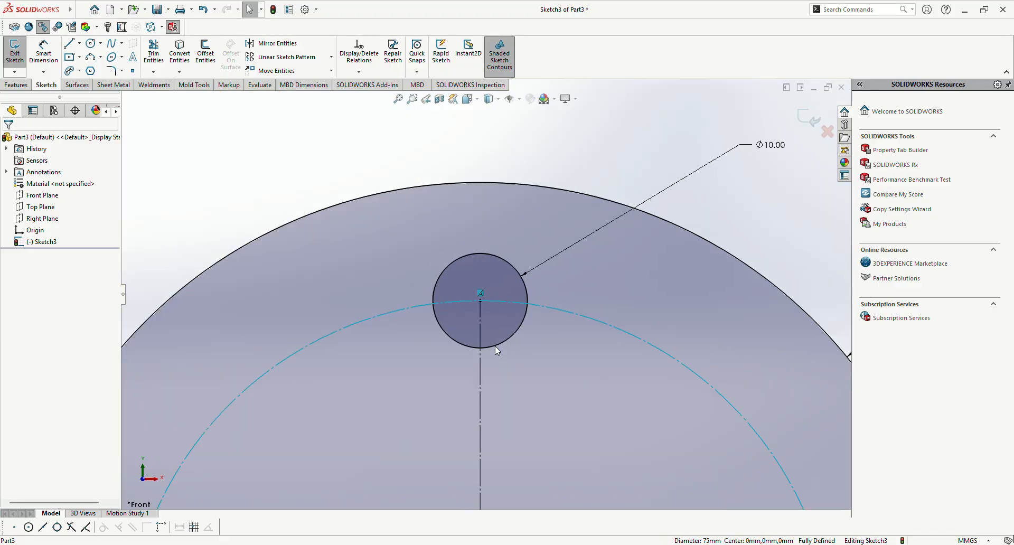
scroll(470, 343, "up", 5)
scroll(486, 359, "up", 3)
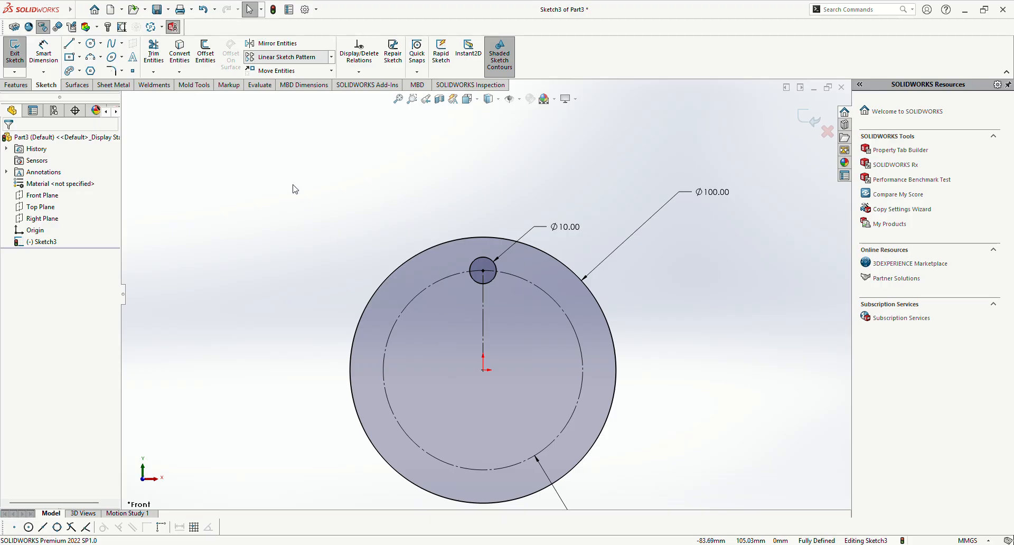
Step: Start a Circular Sketch Pattern and set the origin as its centre point
left_click(261, 86)
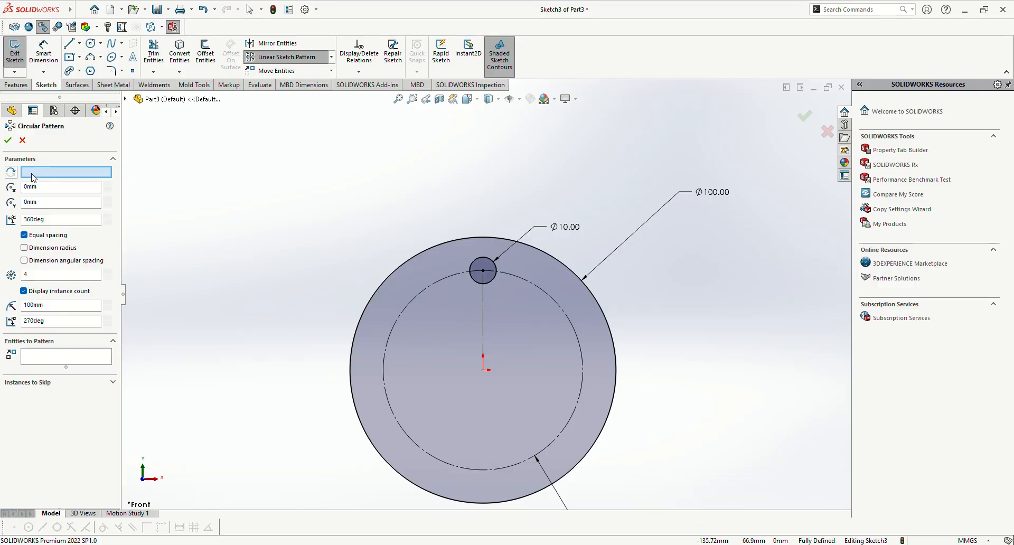
left_click(34, 172)
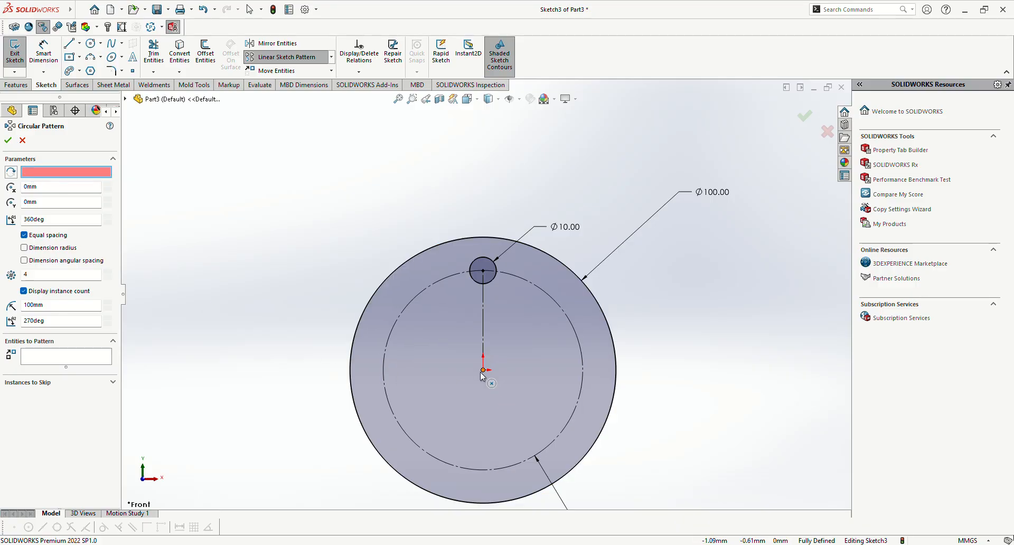
left_click(483, 371)
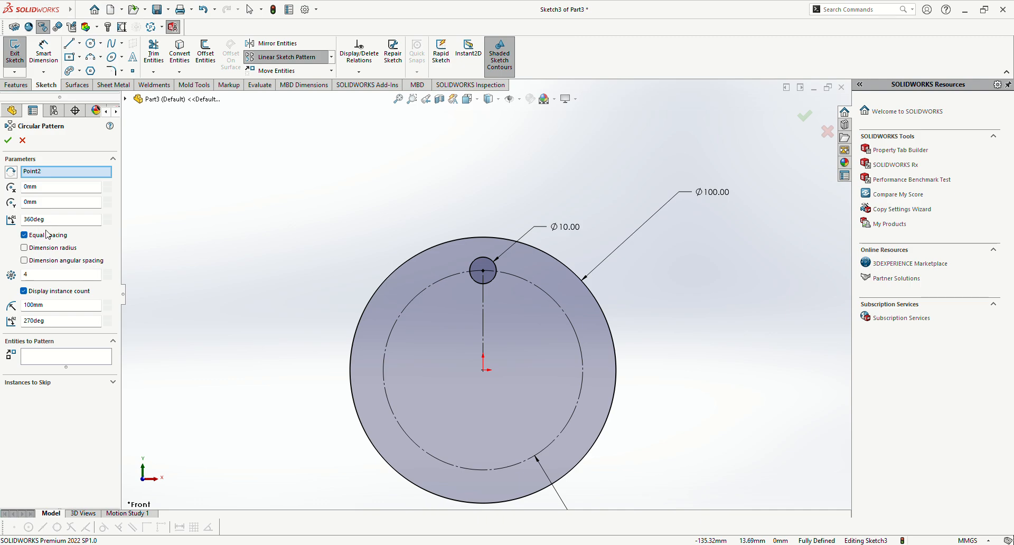
Step: Pattern the 10 mm circle around the centre point as eight equally spaced instances over 360 degrees
left_click(30, 362)
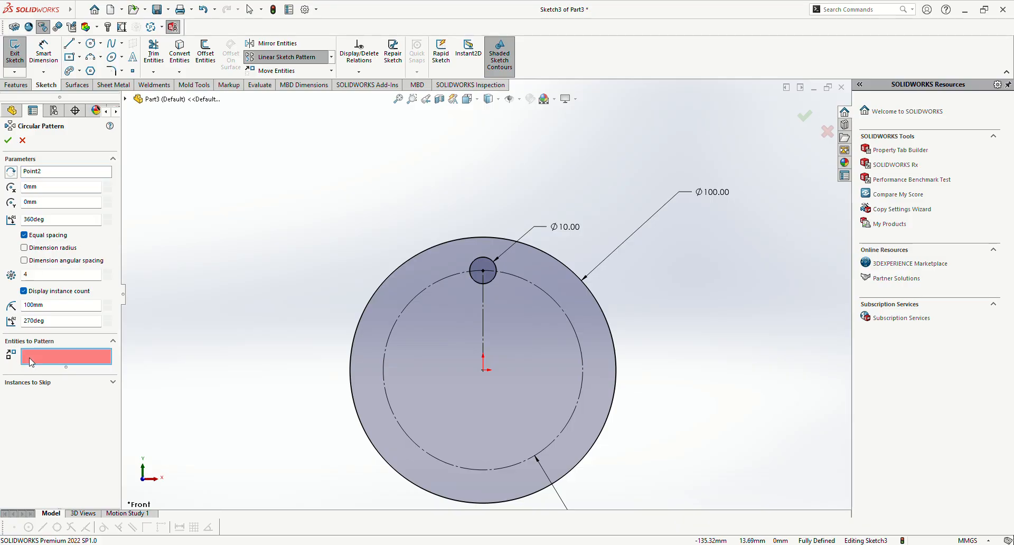
left_click(42, 279)
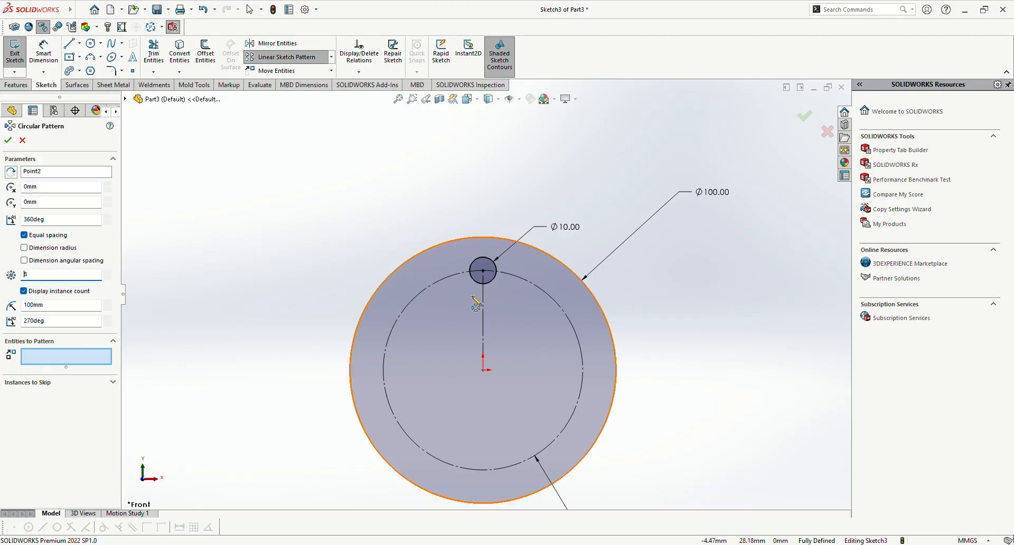
left_click(474, 280)
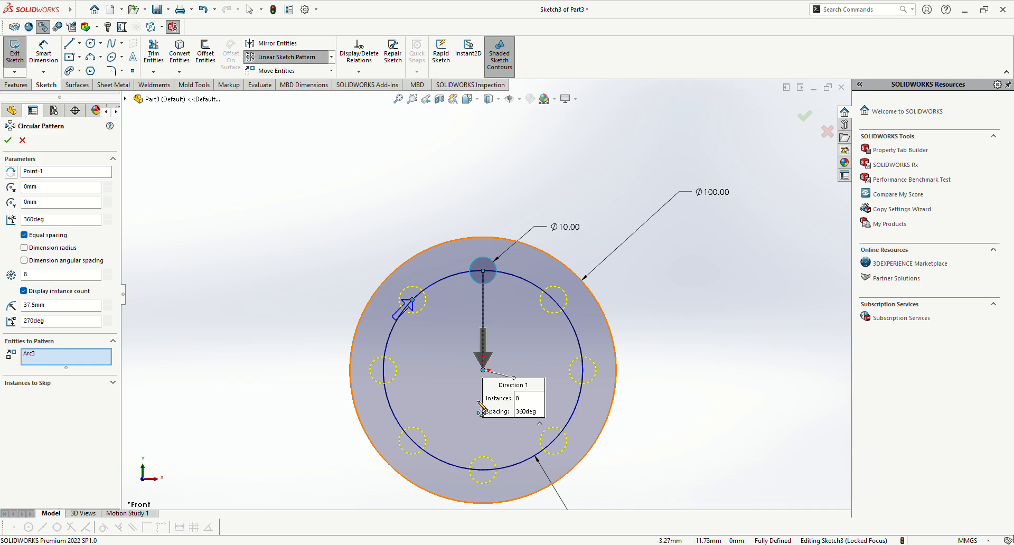
left_click_drag(500, 392, 659, 317)
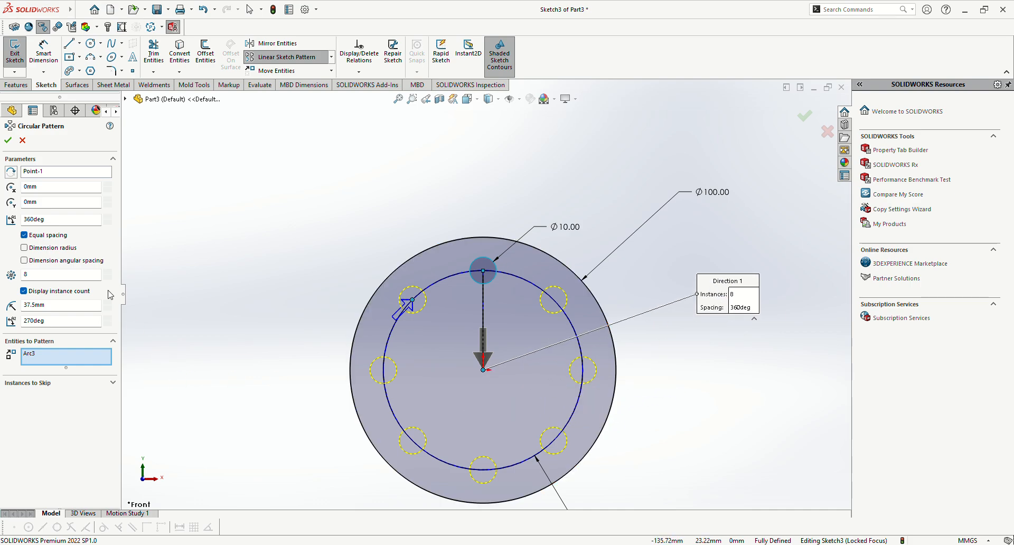
left_click(8, 140)
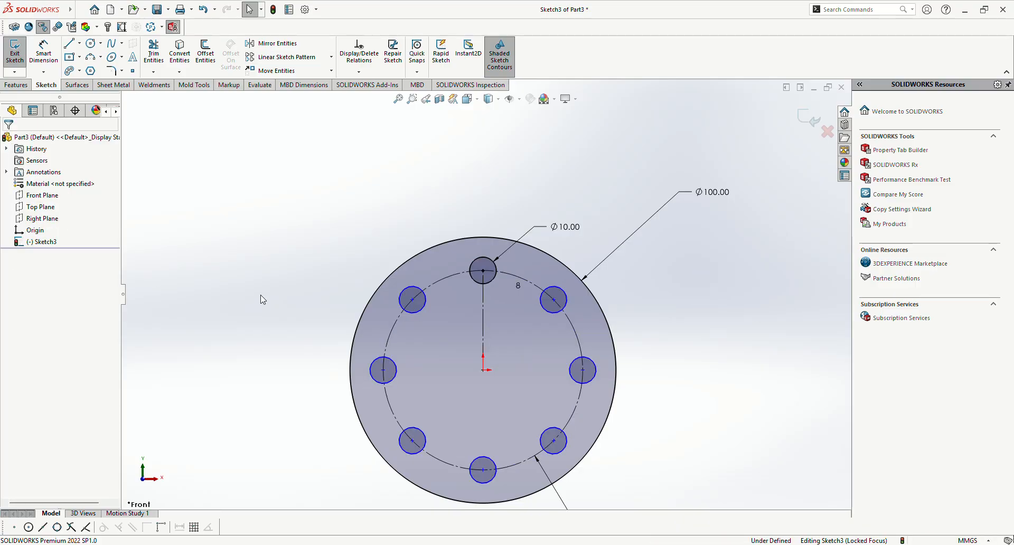
scroll(469, 433, "up", 2)
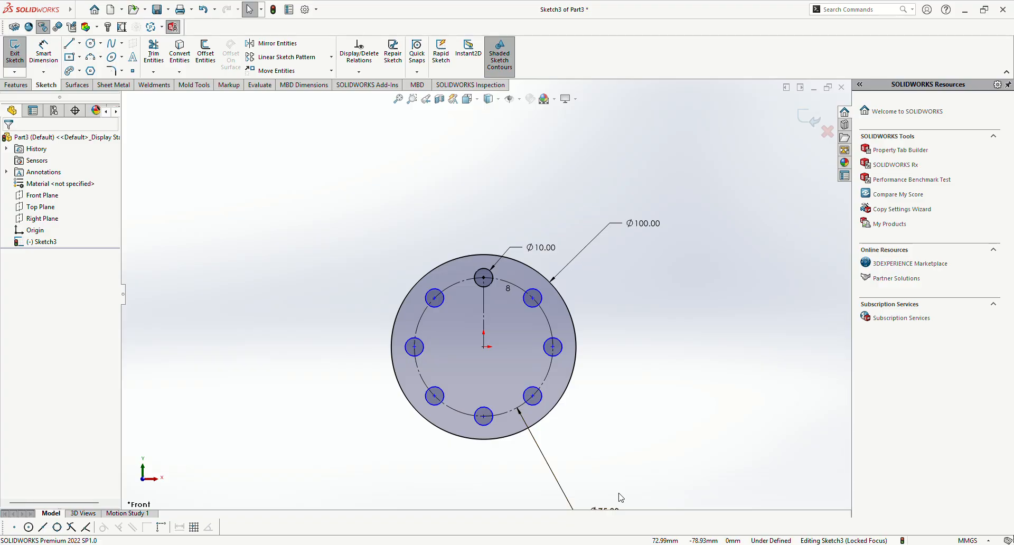
scroll(475, 388, "down", 1)
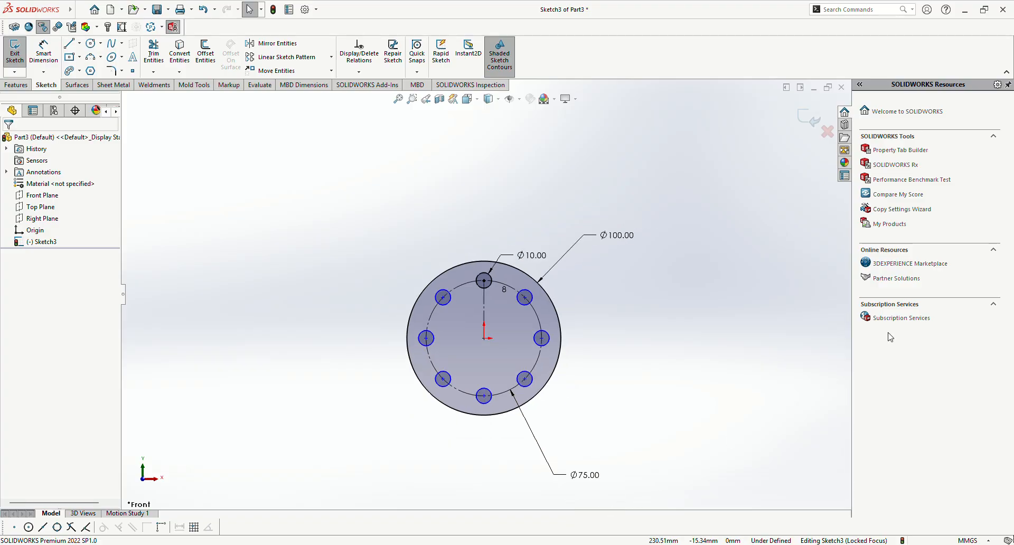
scroll(472, 382, "up", 3)
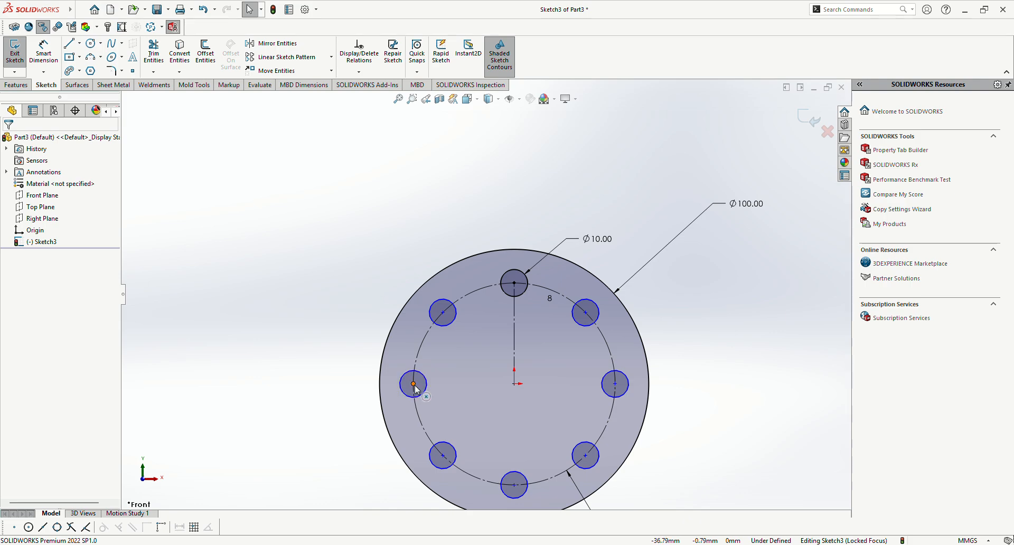
Step: Move the eight-hole pattern off the construction circle, make its centre point coincident with the origin, and undo this
left_click_drag(416, 389, 360, 410)
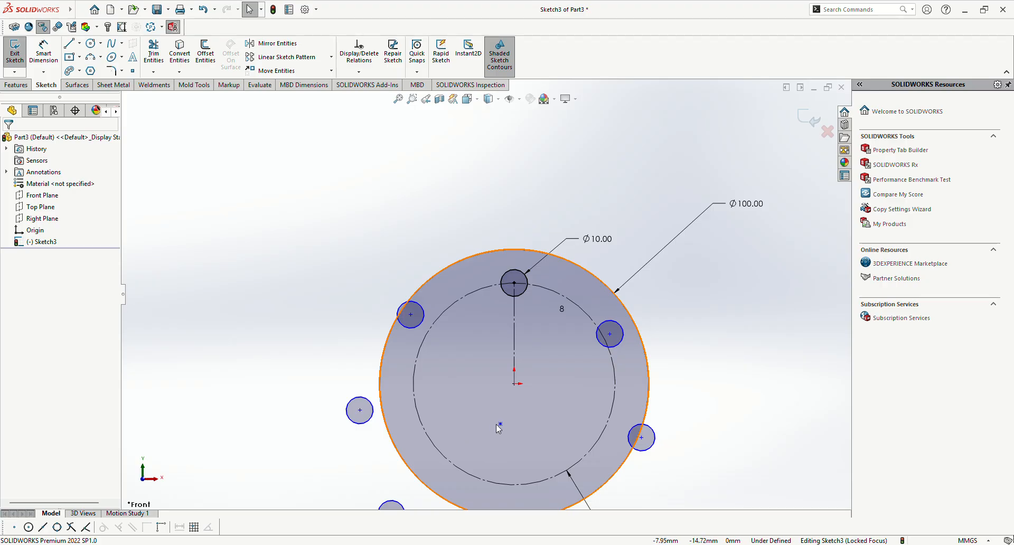
left_click(513, 384)
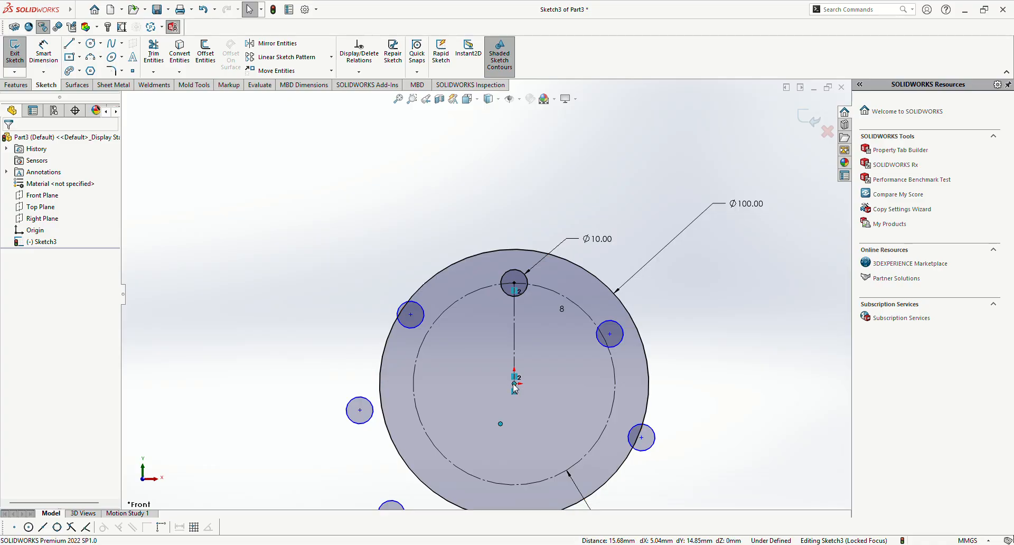
left_click(575, 336)
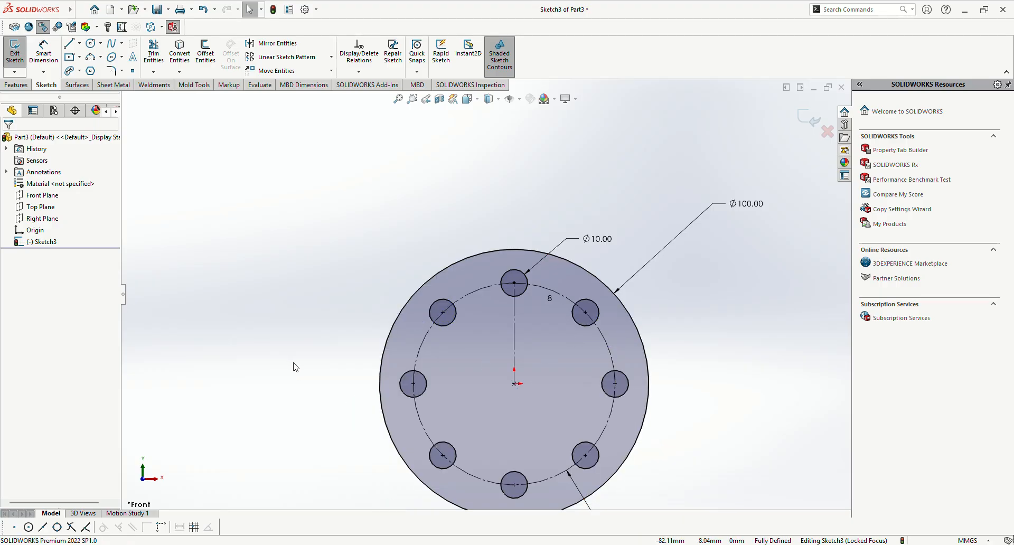
key("ctrl+z")
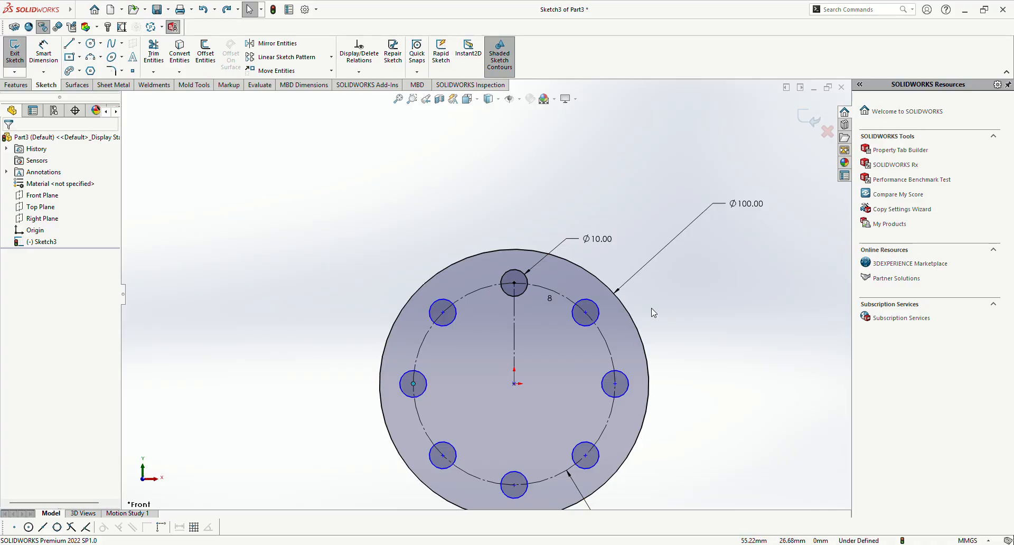
Step: Try calculating a full definition for all entities in the eight-hole sketch with Fully Define Sketch, and cancel it
left_click(354, 78)
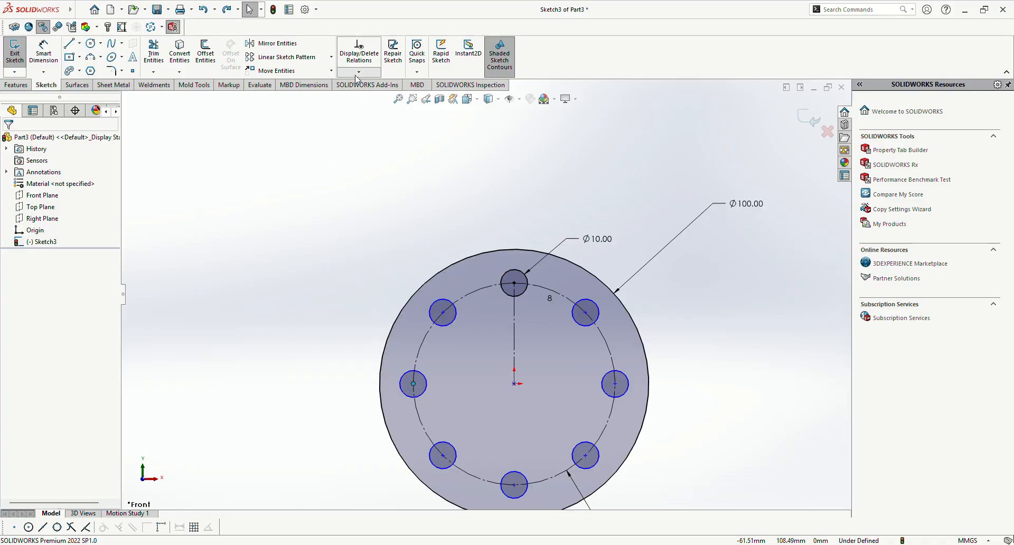
left_click(358, 115)
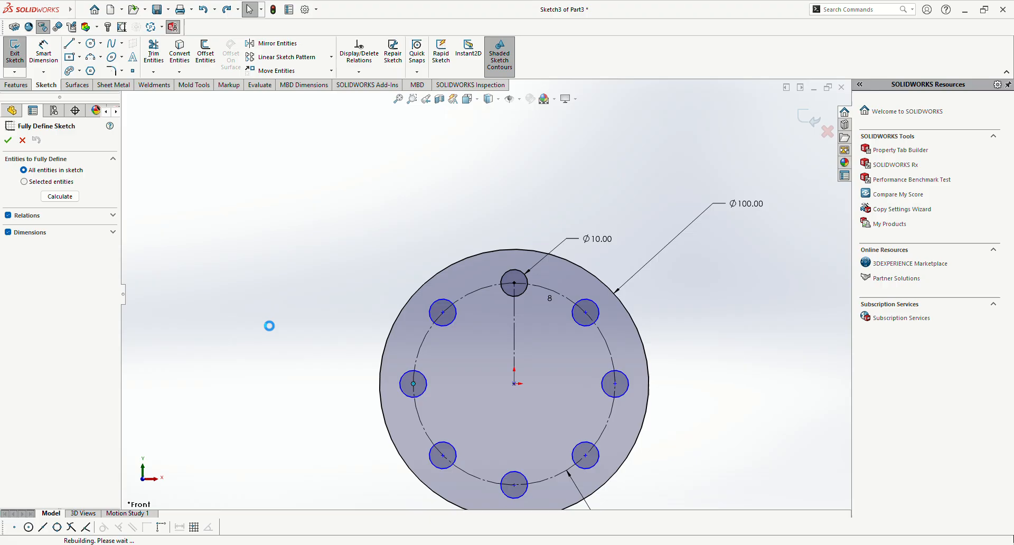
left_click(59, 196)
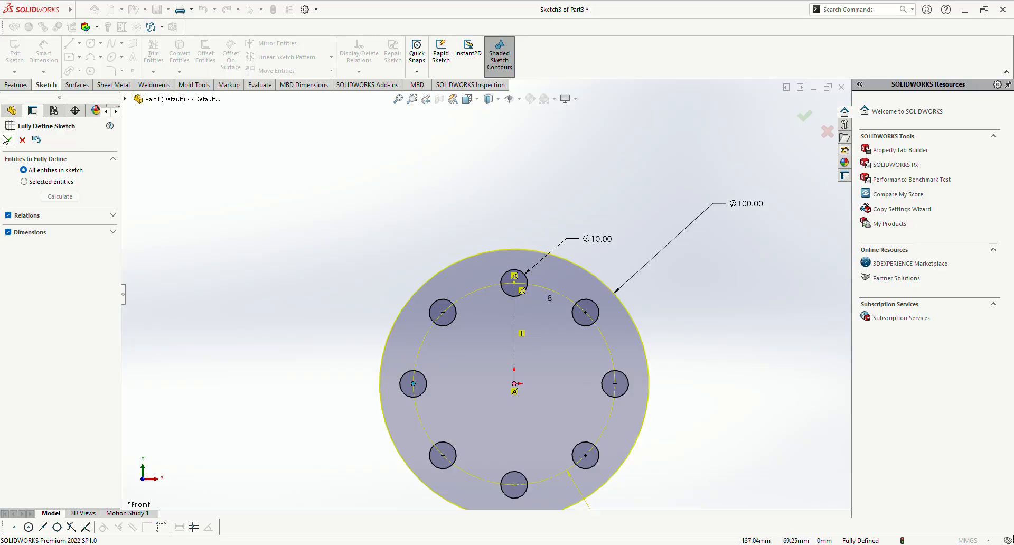
left_click(22, 140)
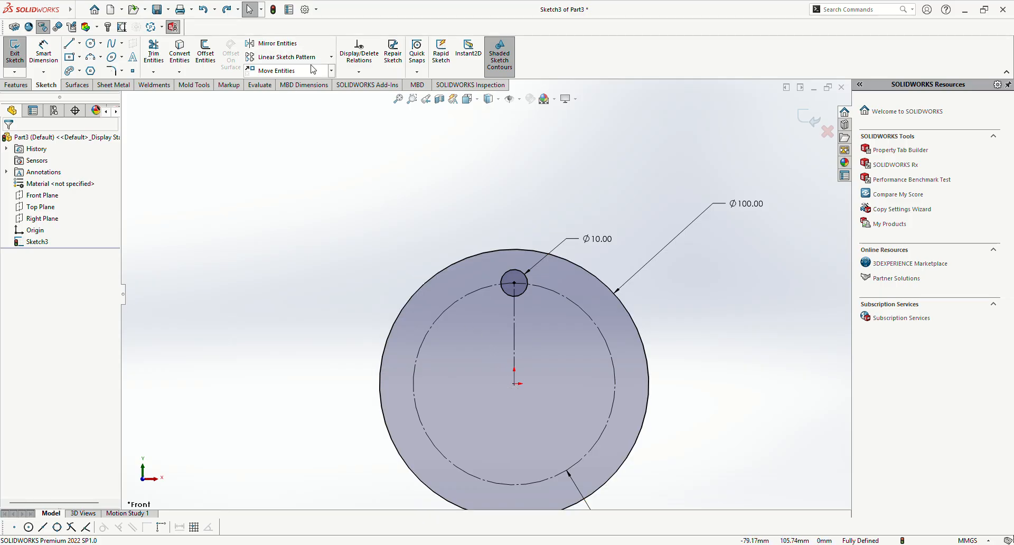
Step: Start a new Circular Sketch Pattern centred on the origin, replacing the preselected line with the 10 mm circle as the entity to pattern
left_click(331, 56)
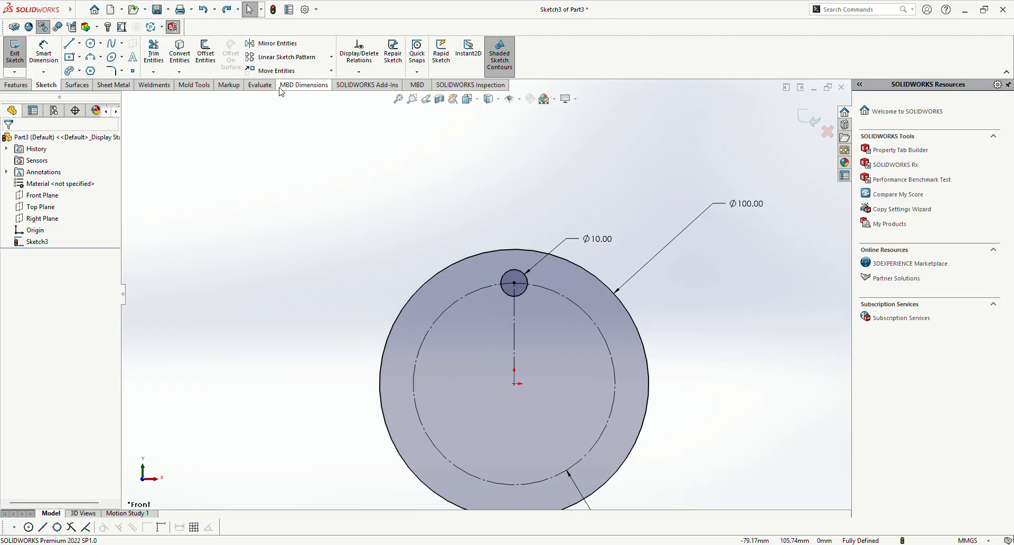
left_click(296, 83)
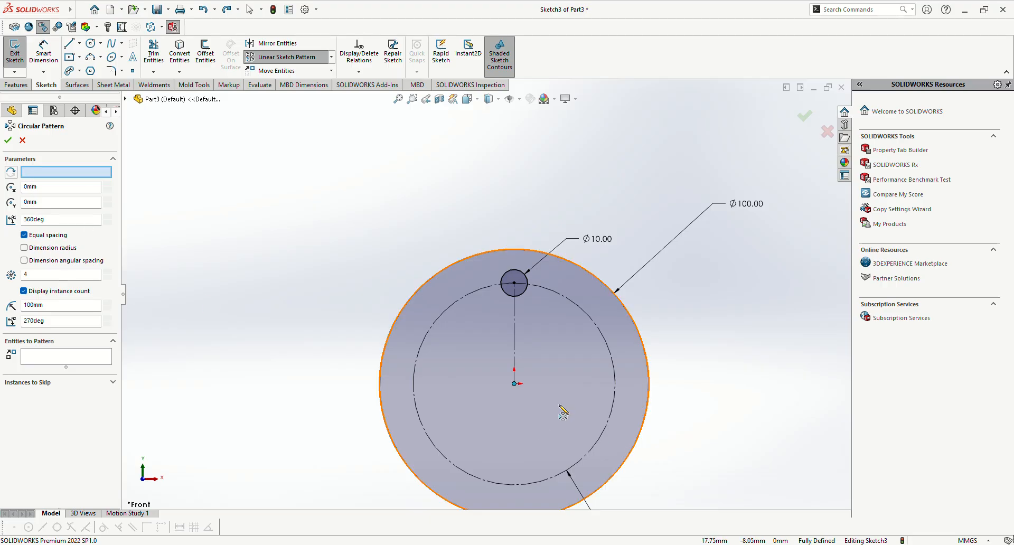
left_click(515, 383)
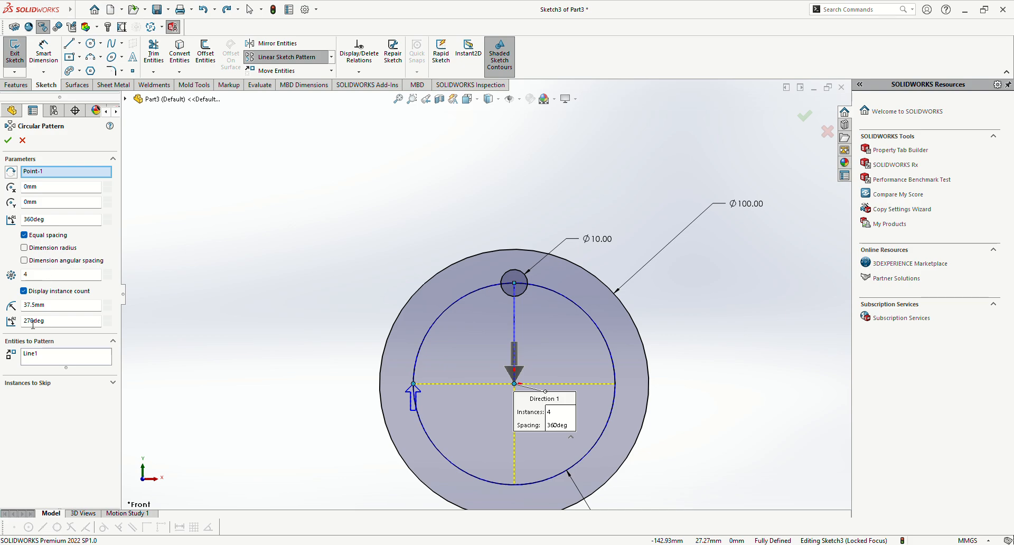
left_click(34, 358)
key("Delete")
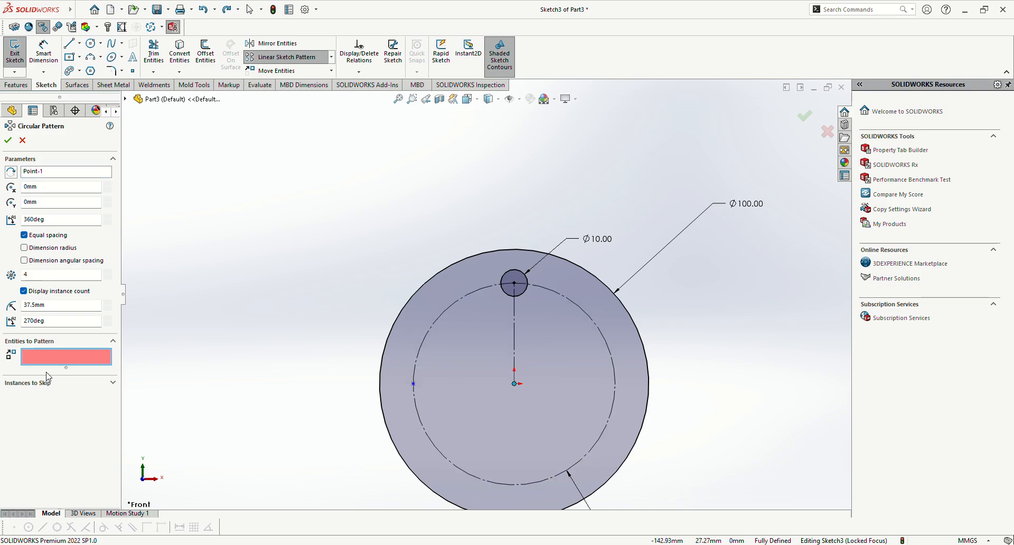
left_click(524, 294)
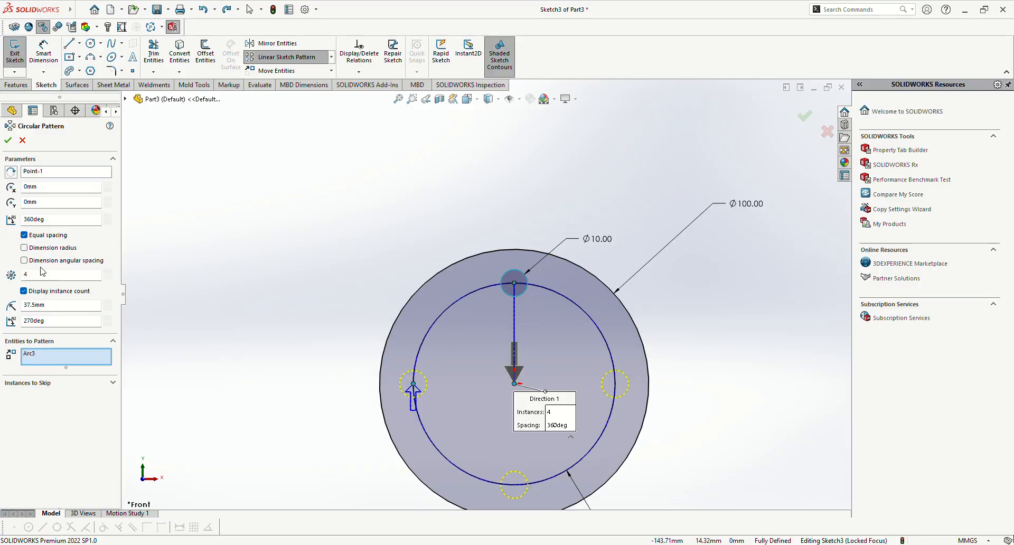
Step: Set the pattern angle to 180 degrees, test the reversed direction, and create four equally spaced instances in the original direction
left_click(53, 219)
key("BackSpace")
type("180")
key("Return")
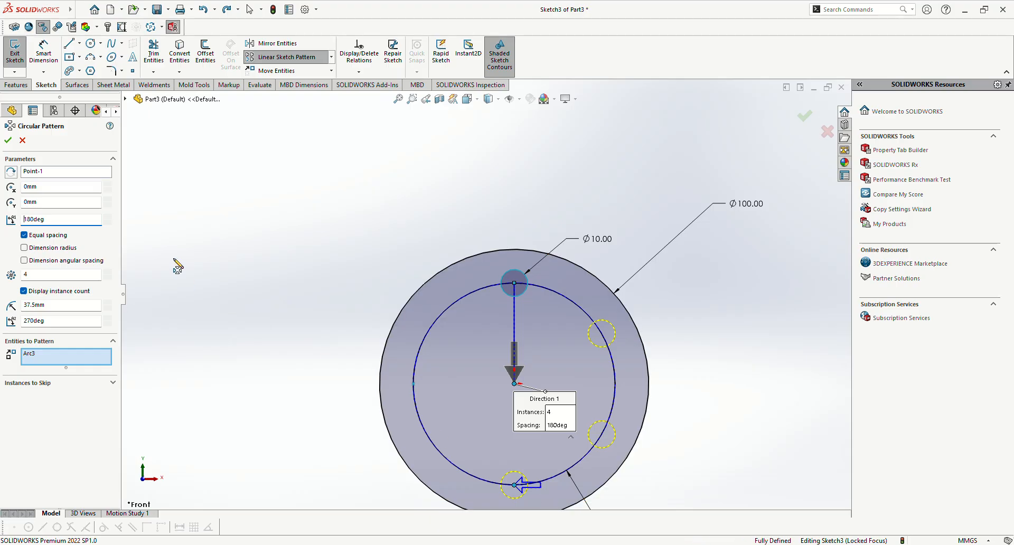
left_click(11, 172)
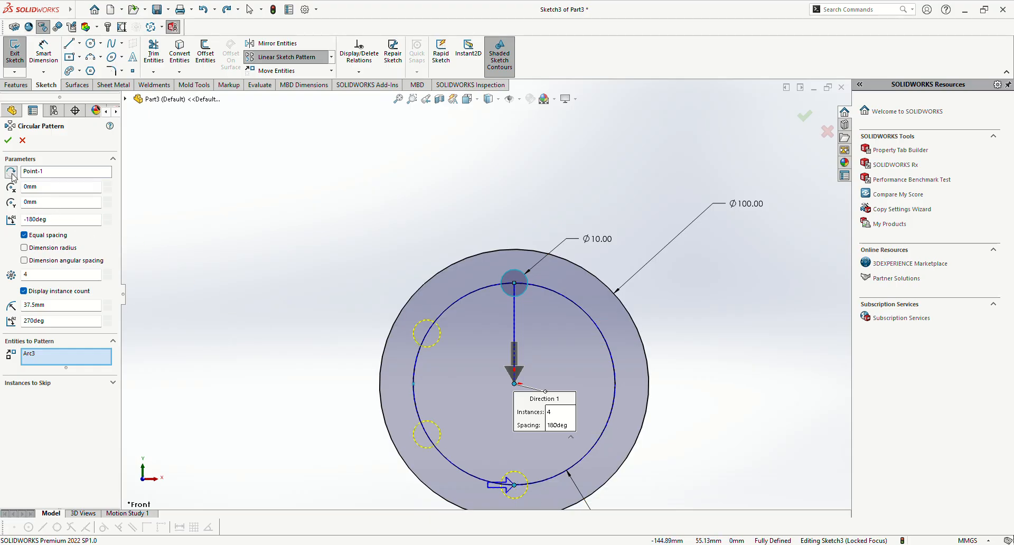
left_click(11, 172)
left_click(7, 140)
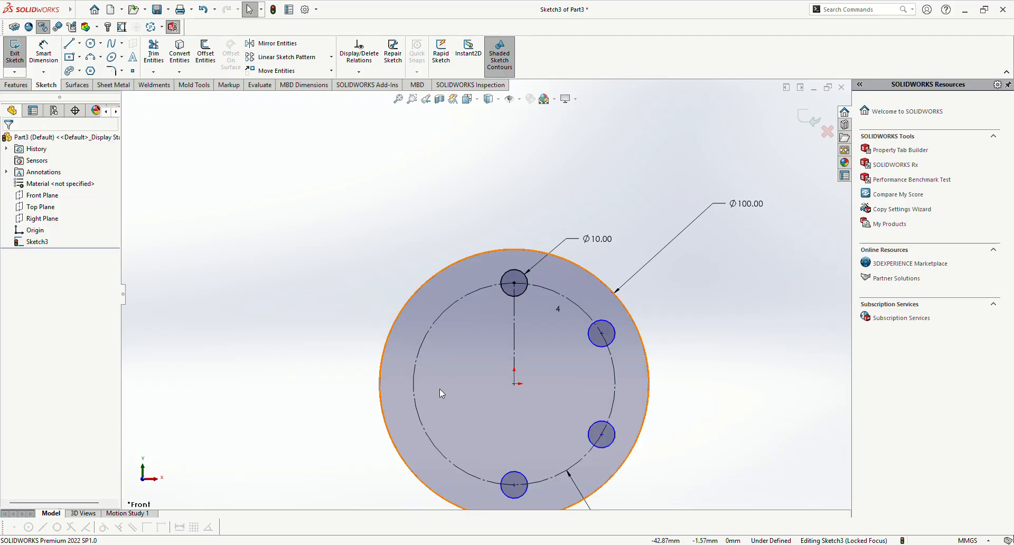
Step: Try relocating the four-hole pattern by moving one patterned circle and making the pattern's centre coincident with the origin, and undo it
left_click_drag(602, 333, 687, 309)
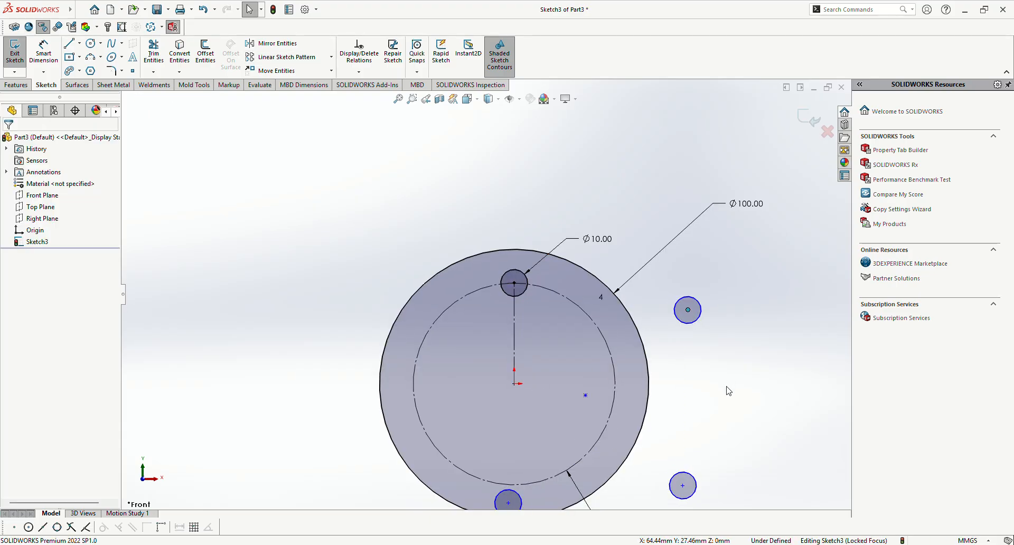
left_click(515, 384, "ctrl")
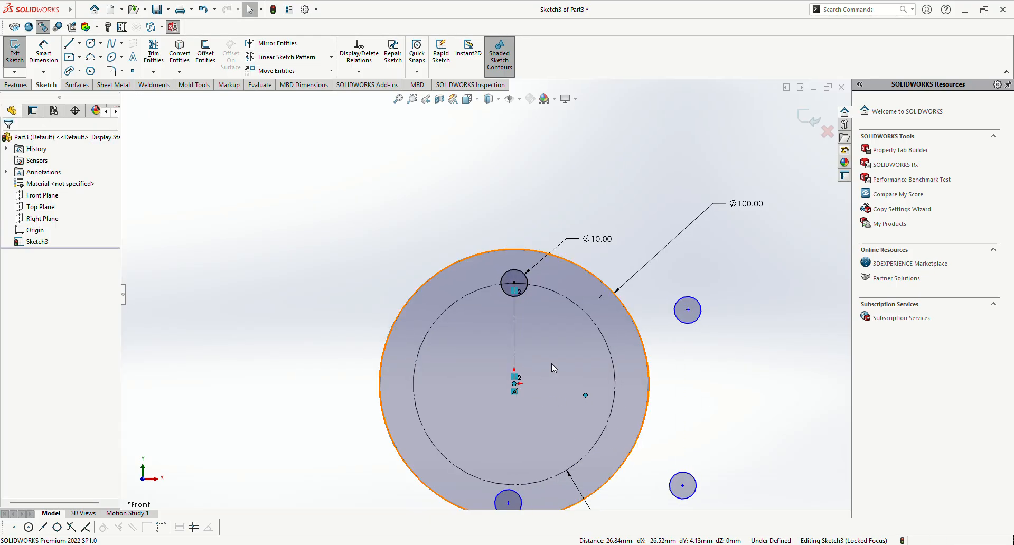
left_click(580, 342)
key("z")
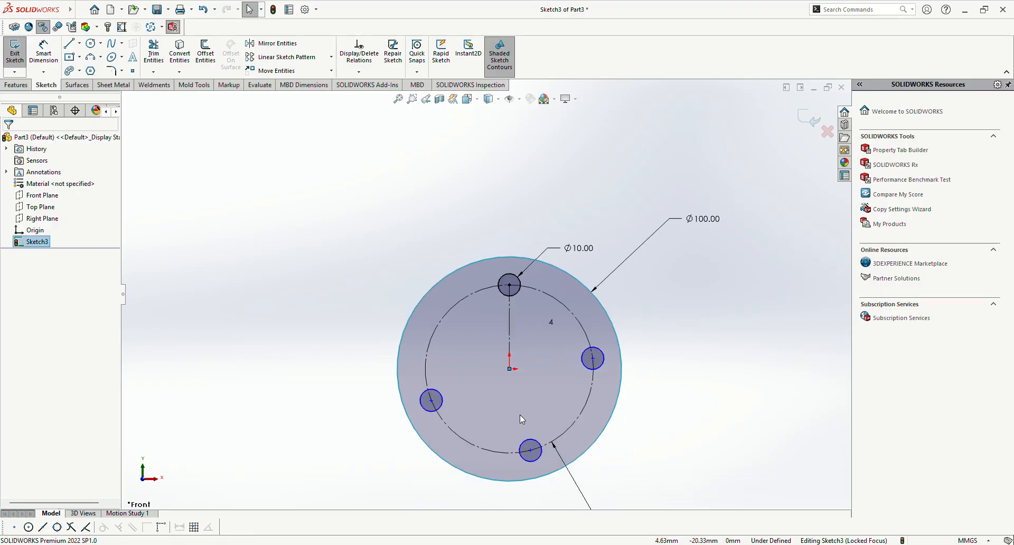
key("ctrl+z")
key("ctrl+z")
key("ctrl+z")
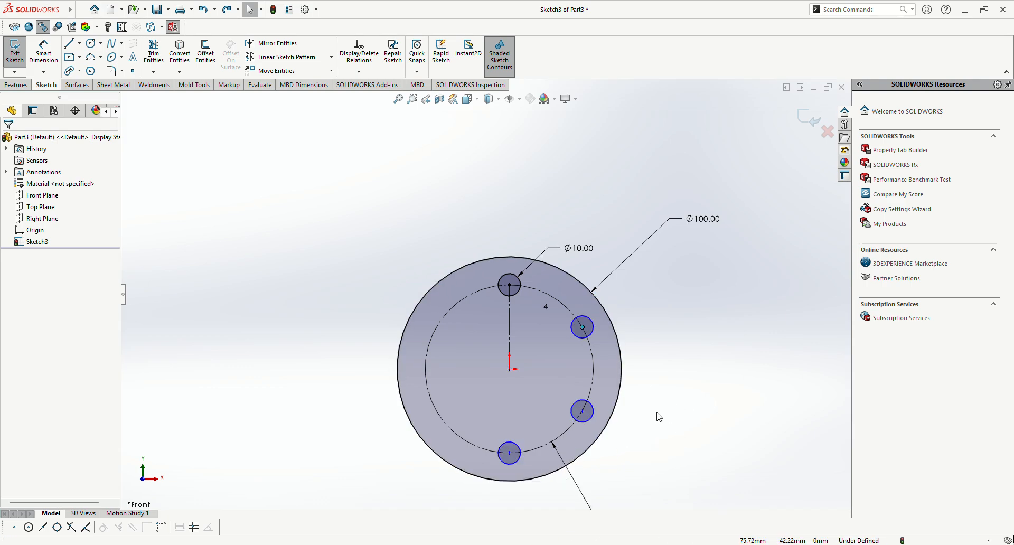
Step: Dimension the distance between the centres of the bottom circle and the lower-right patterned circle, and set it to 37 mm
right_click_drag(680, 466, 679, 436)
left_click(510, 453)
left_click(583, 411)
left_click(601, 501)
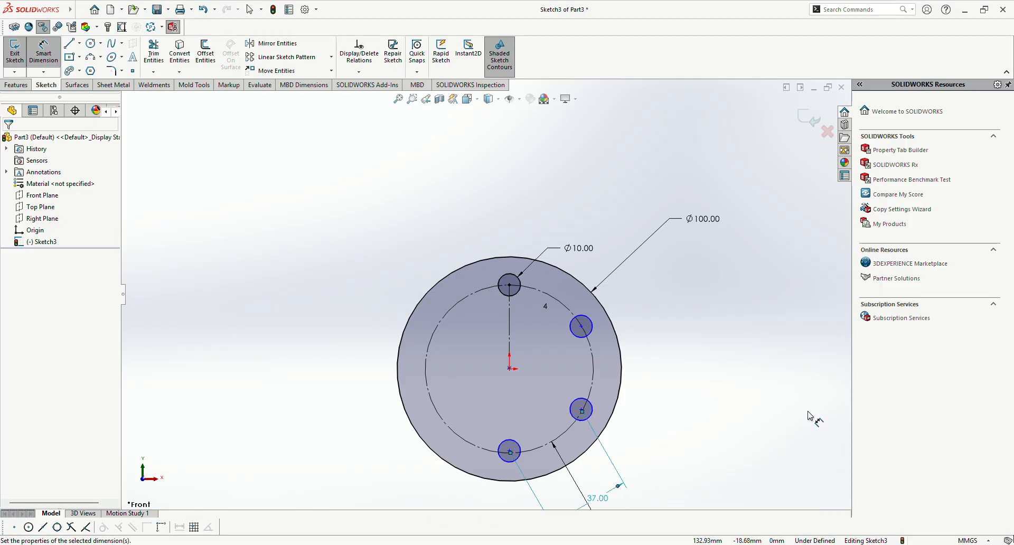
key("Escape")
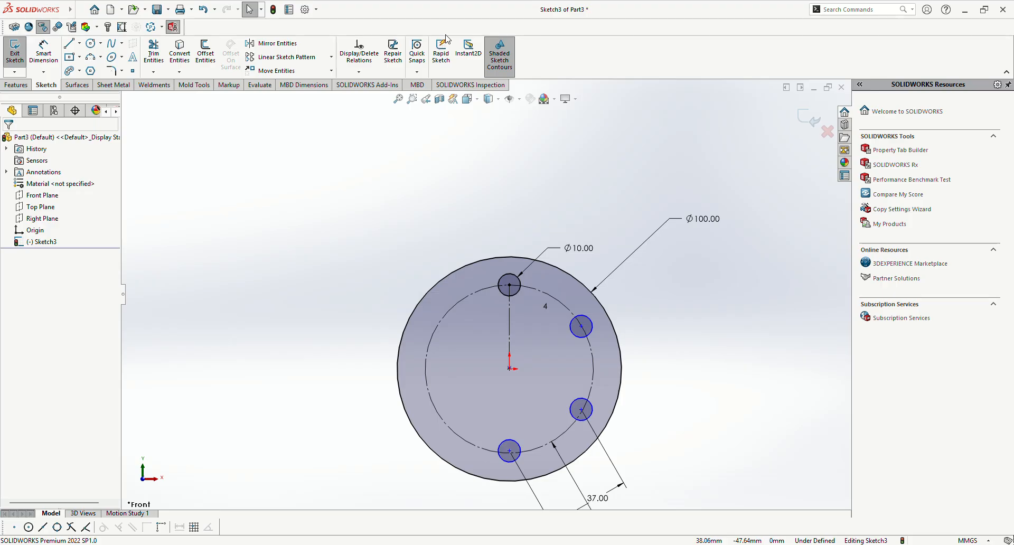
Step: Apply Fully Define Sketch to all entities of the four-hole pattern sketch, and undo it
left_click(359, 73)
left_click(366, 110)
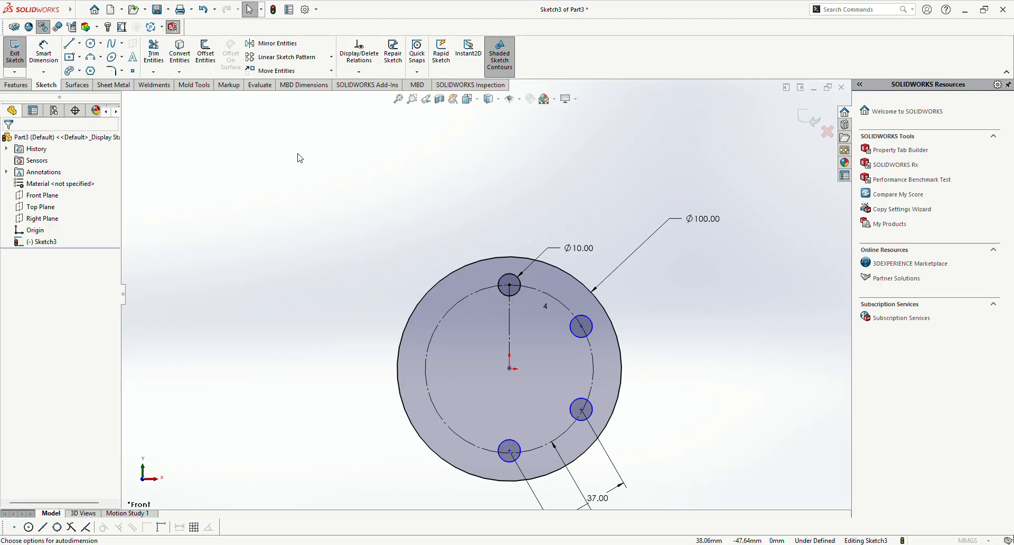
left_click(58, 196)
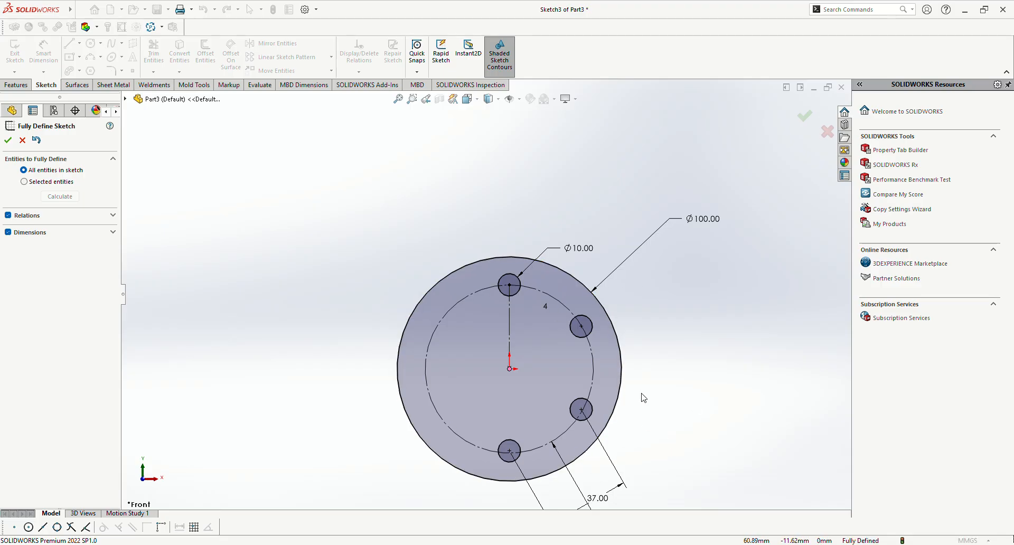
left_click(8, 140)
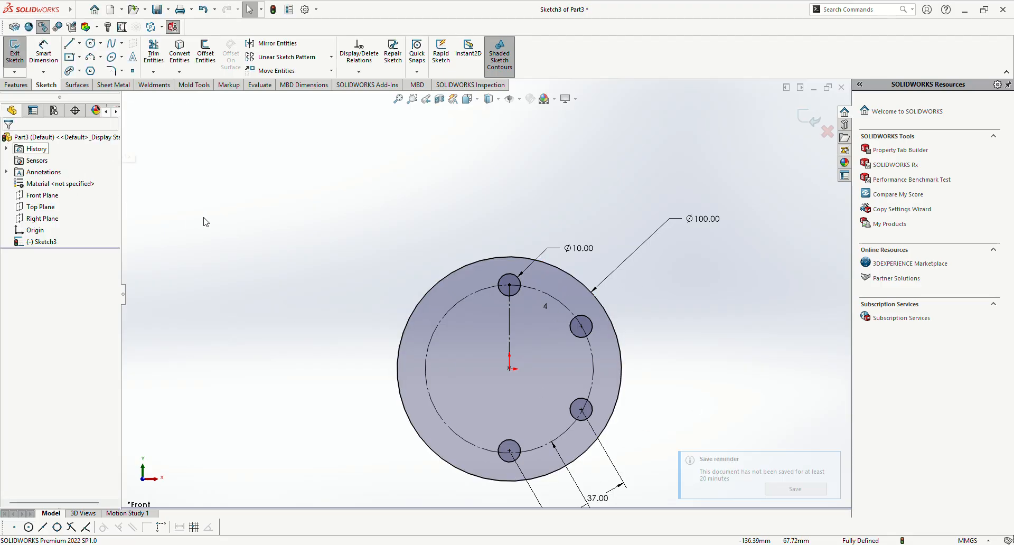
key("ctrl+z")
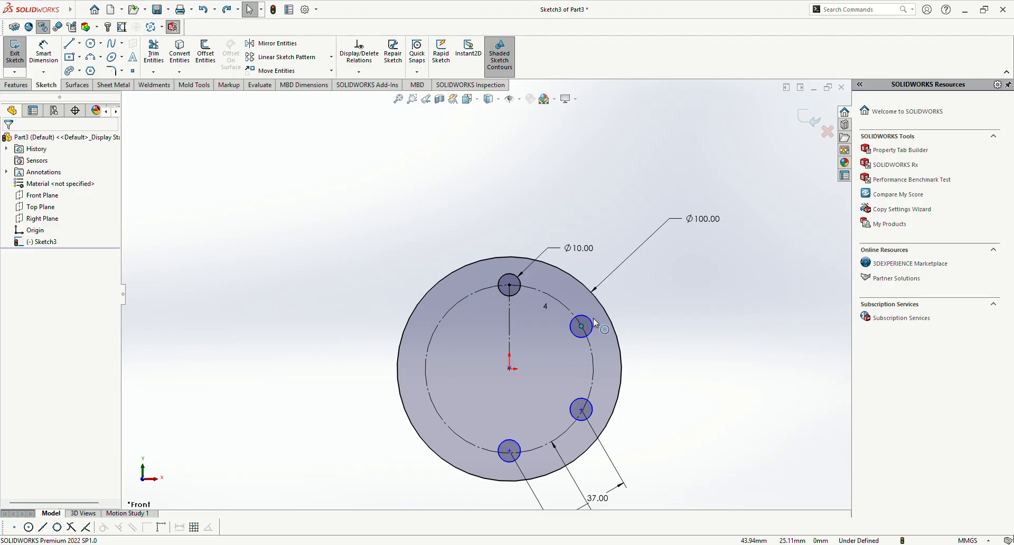
scroll(539, 379, "up", 1)
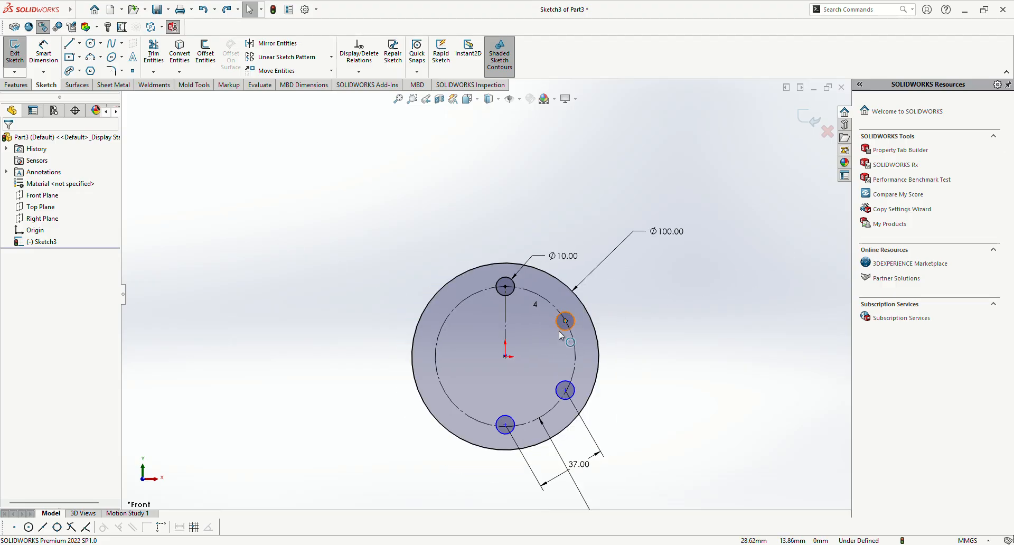
scroll(560, 332, "down", 1)
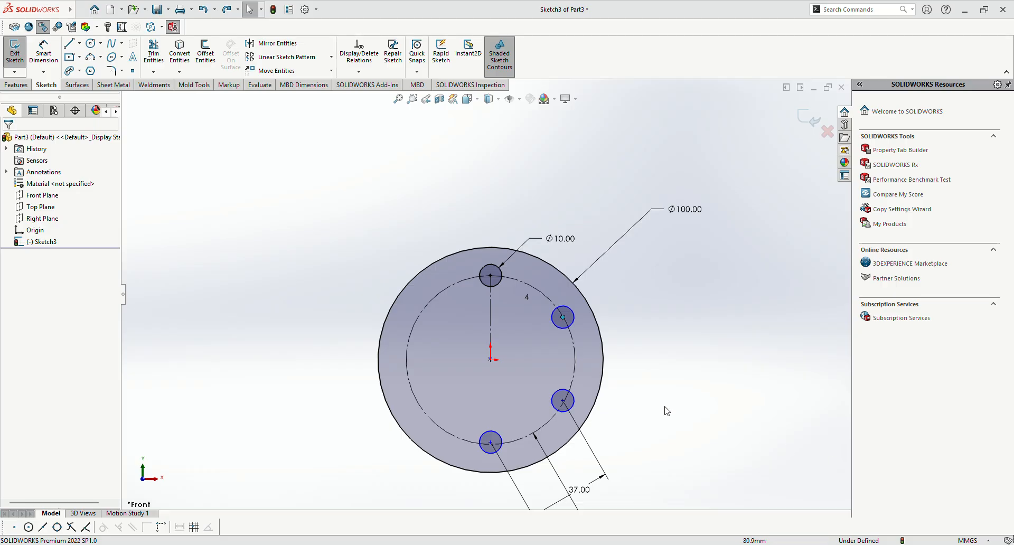
left_click(656, 306)
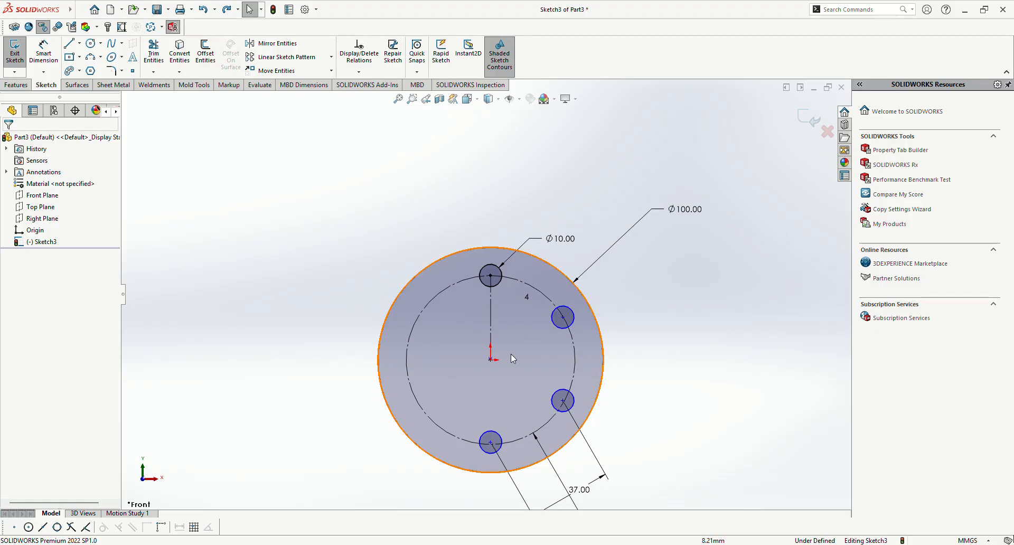
scroll(506, 376, "up", 2)
scroll(490, 367, "down", 1)
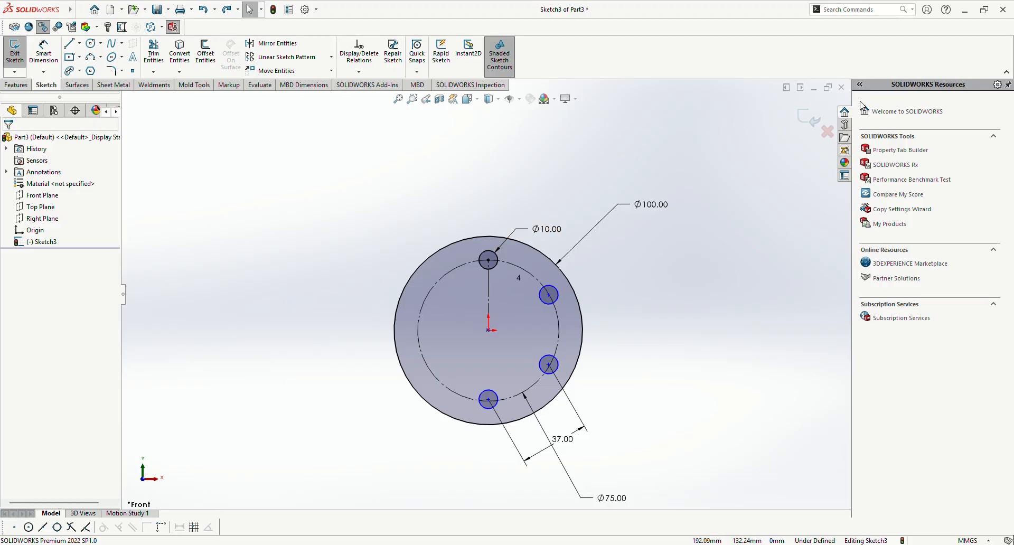
Step: Close the current part and start a sketch on the Top Plane of a new part
left_click(841, 88)
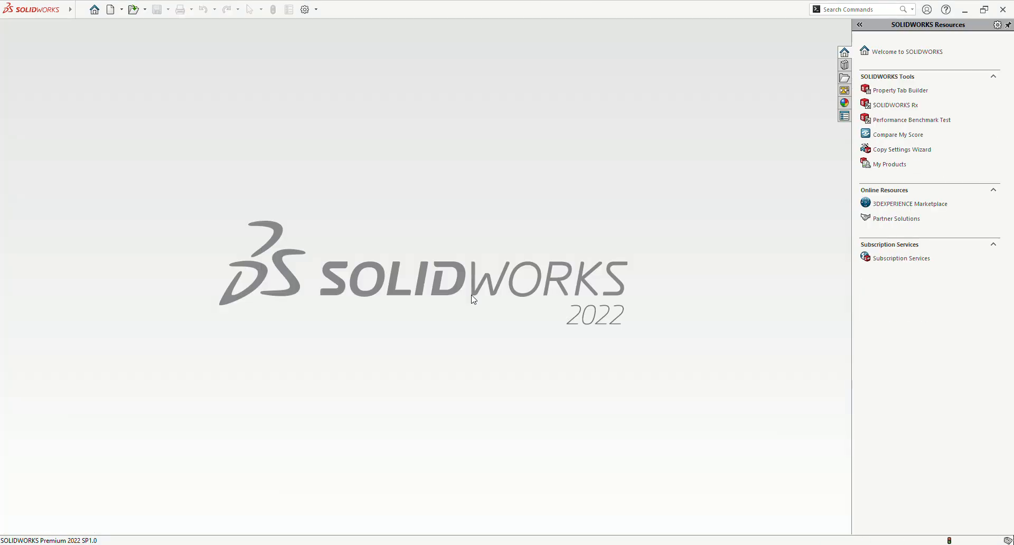
key("ctrl+n")
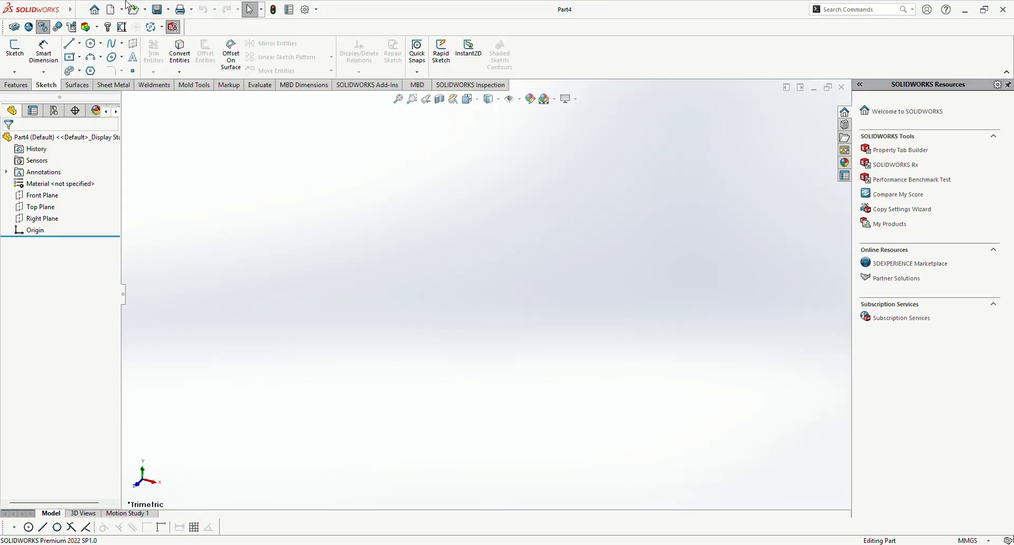
left_click(30, 208)
left_click(40, 195)
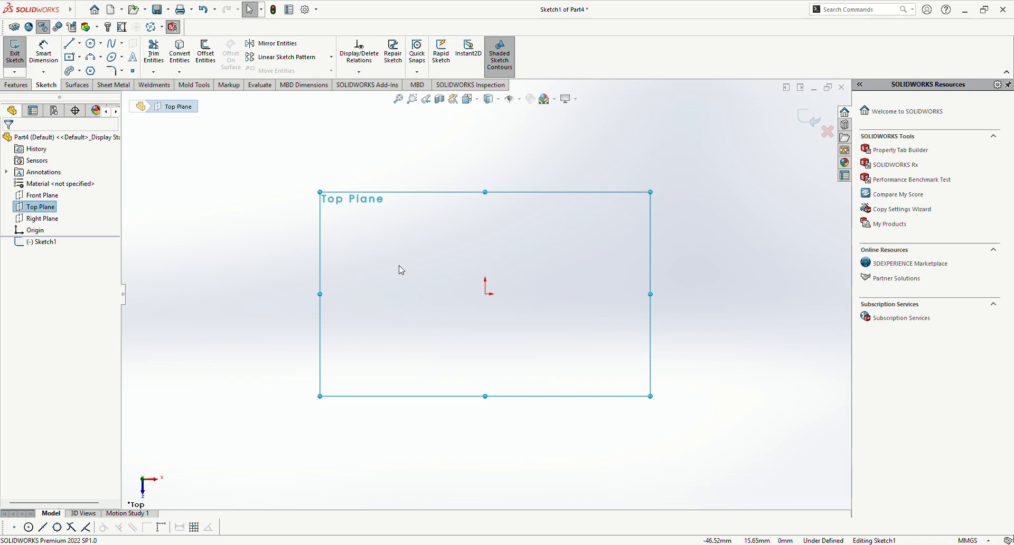
scroll(426, 279, "down", 1)
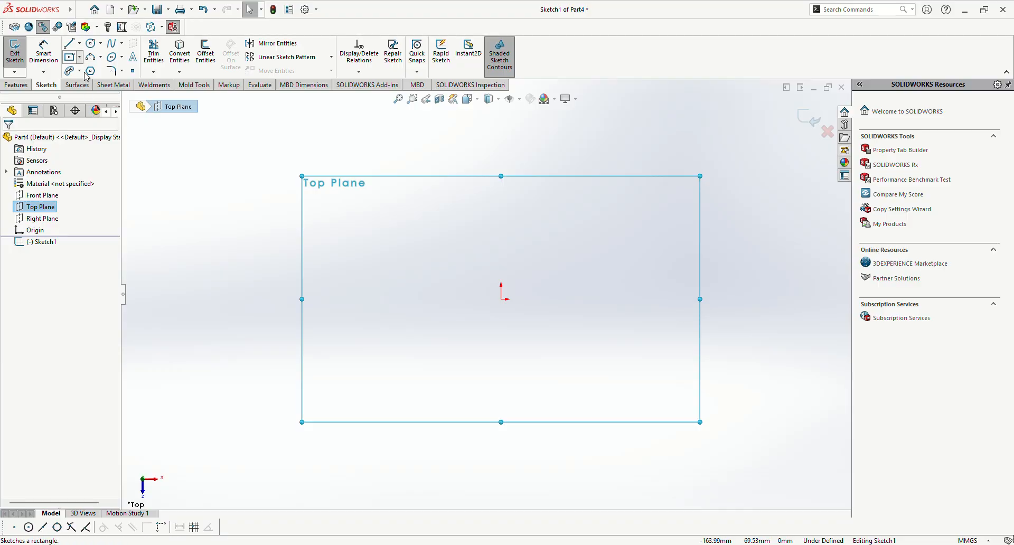
Step: Sketch a corner rectangle about 108 mm wide and 64 mm high, extending up and right from just above the origin
left_click(71, 58)
left_click(500, 299)
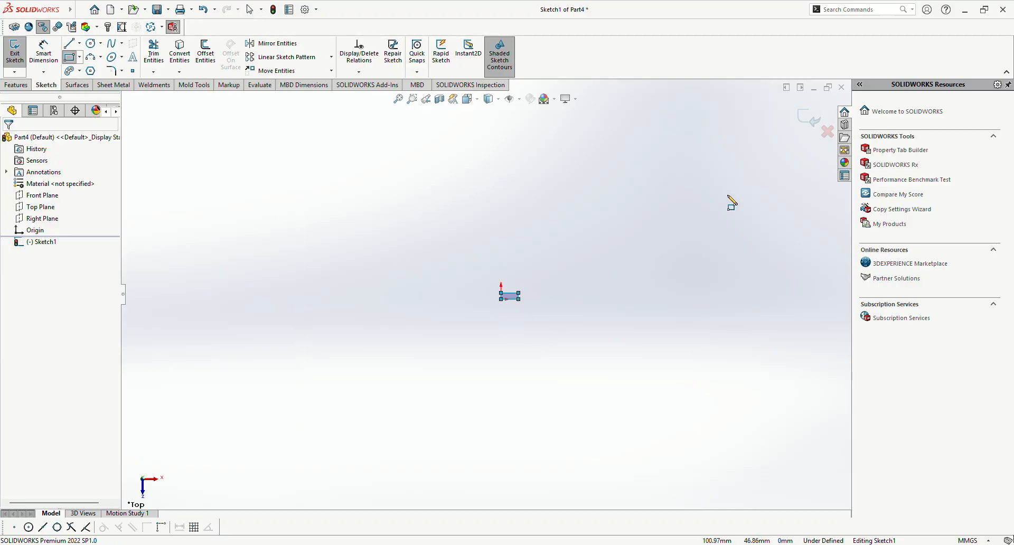
key("ctrl+z")
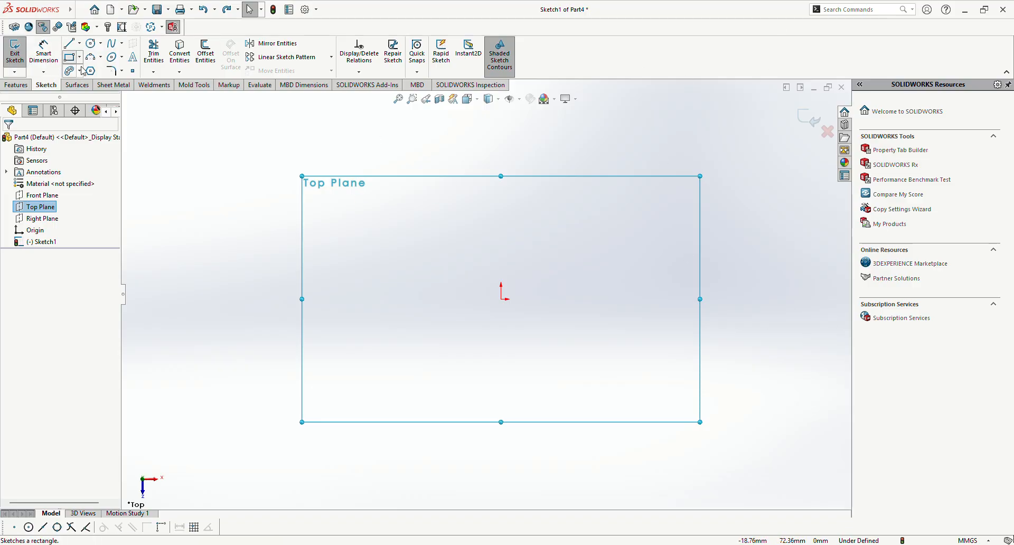
left_click(501, 295)
left_click(744, 152)
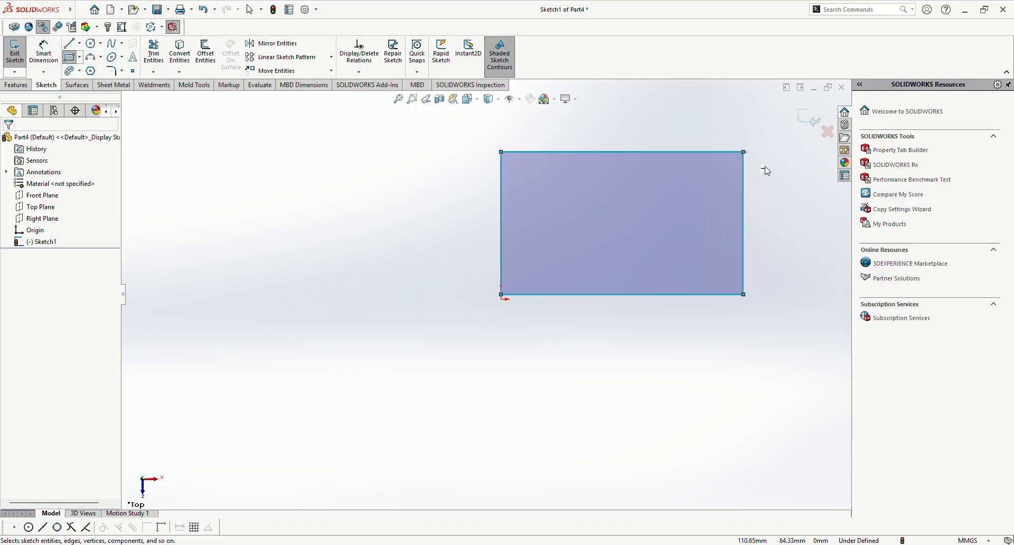
key("Escape")
key("f")
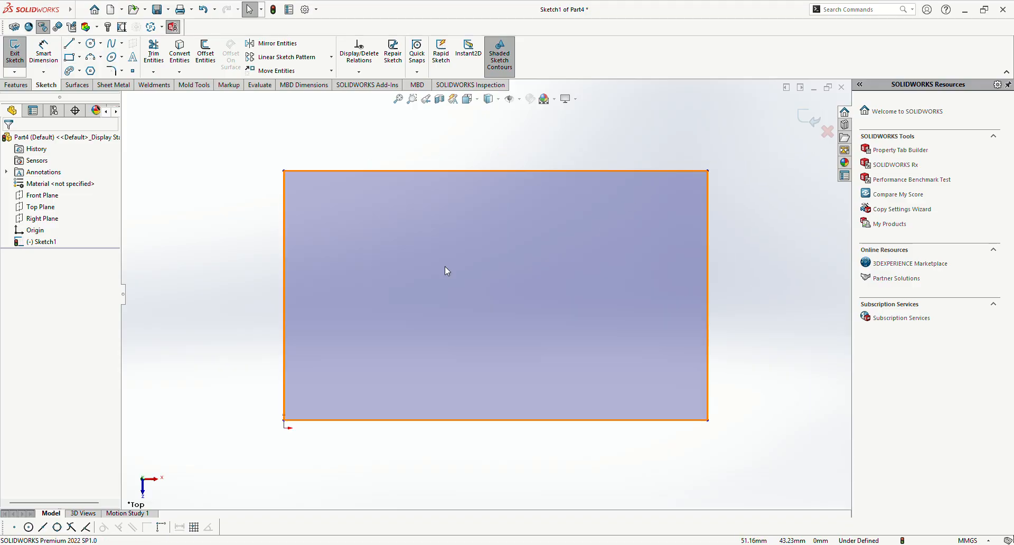
Step: Dimension the rectangle's width between its two upper corners, and set it to 108 mm
right_click_drag(241, 315, 261, 246)
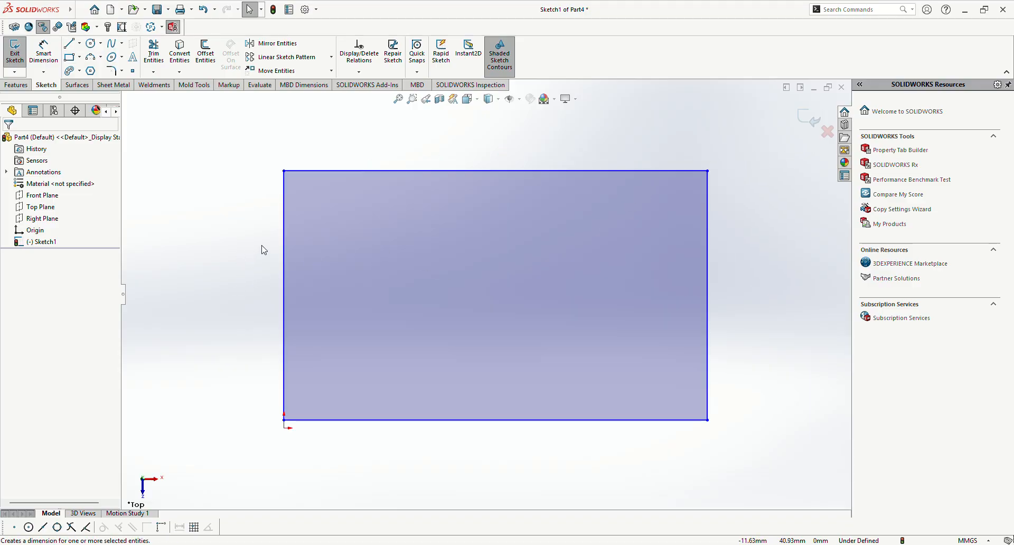
left_click(283, 171)
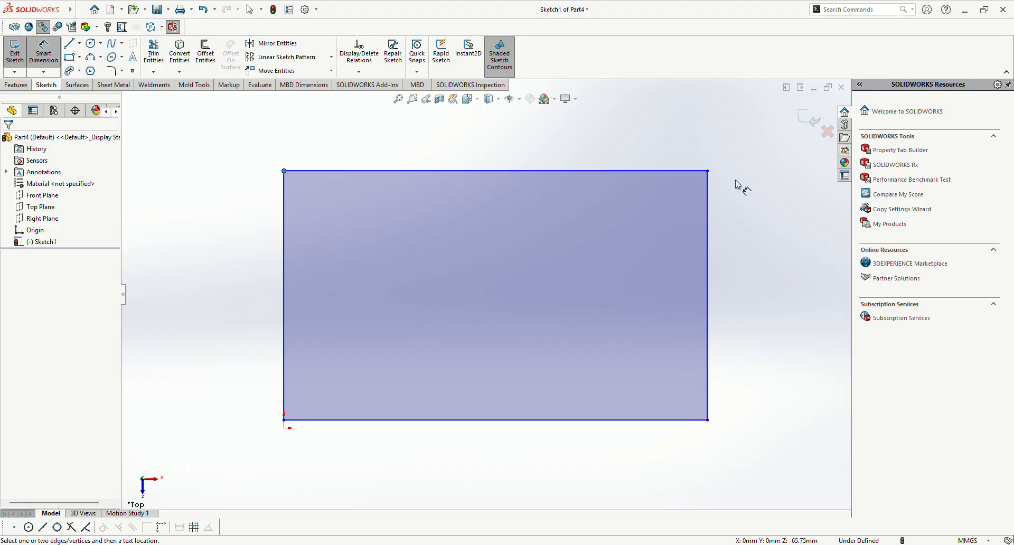
left_click(708, 171)
left_click(564, 151)
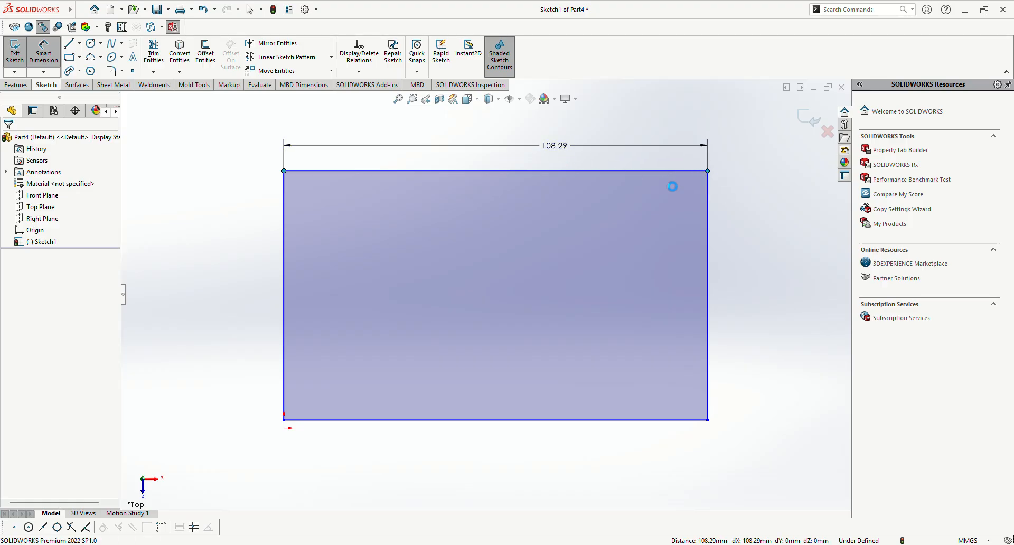
key("Escape")
type("108")
key("Return")
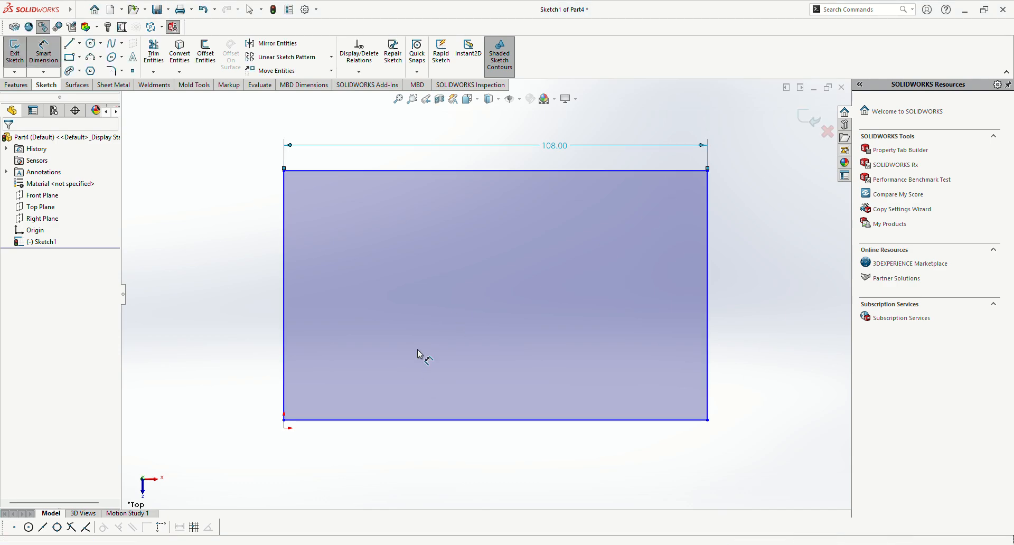
Step: Dimension the rectangle's height between its two left corners, and set it to 63 mm
left_click_drag(284, 169, 284, 421)
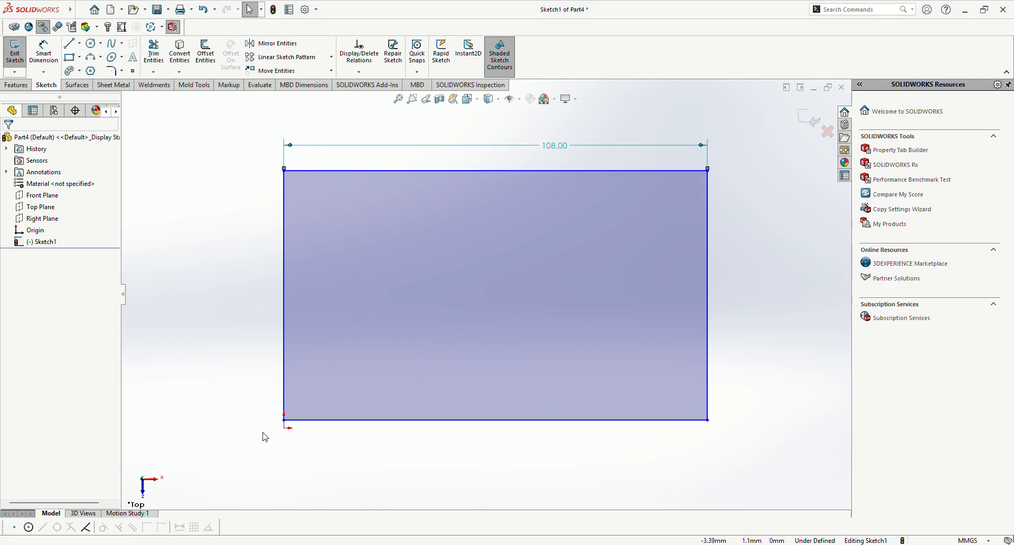
left_click(284, 172)
left_click(283, 422)
left_click(246, 384)
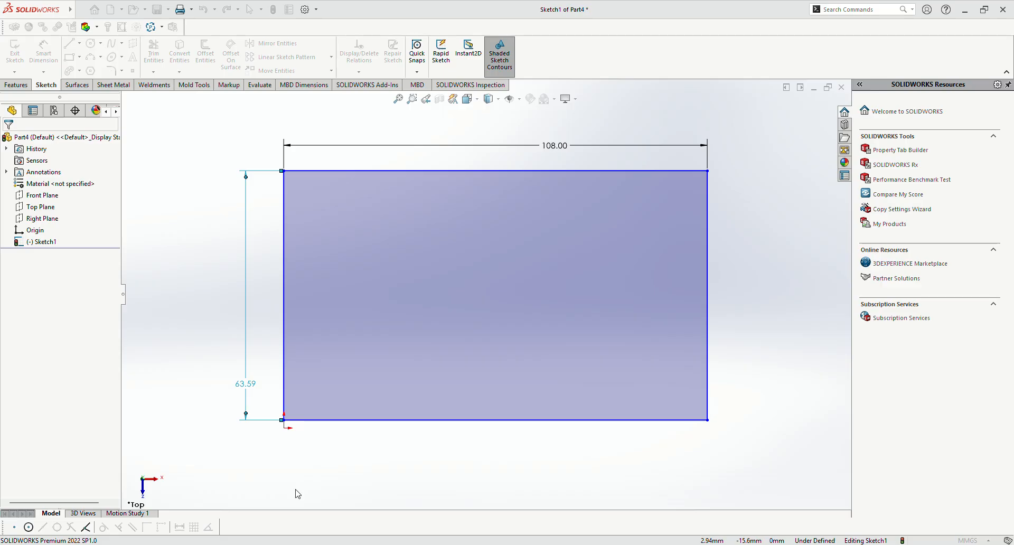
type("63")
key("Return")
key("Escape")
Step: Sketch a circle about 10.5 mm in diameter inside the rectangle, near its upper-left corner
scroll(581, 288, "down", 2)
scroll(505, 303, "up", 2)
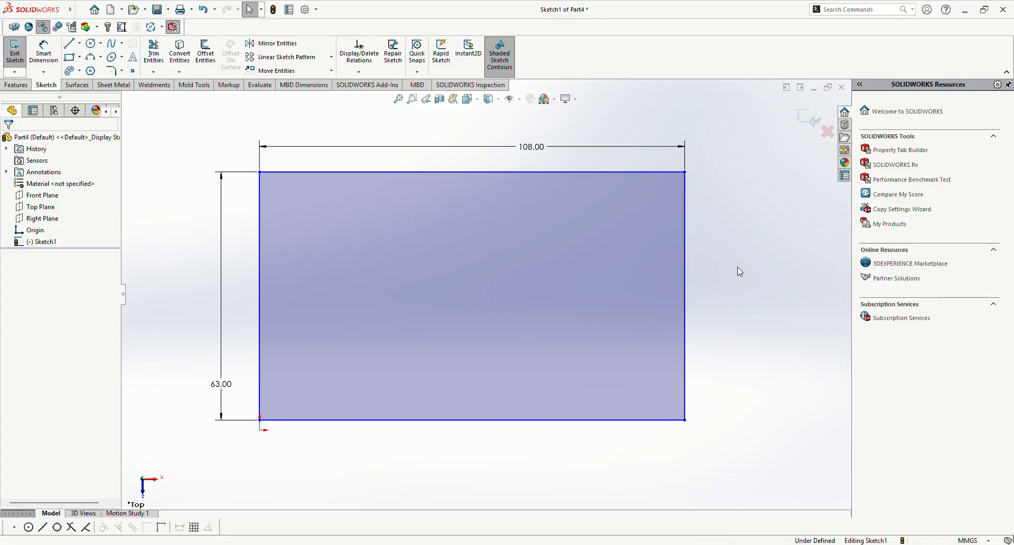
left_click(90, 42)
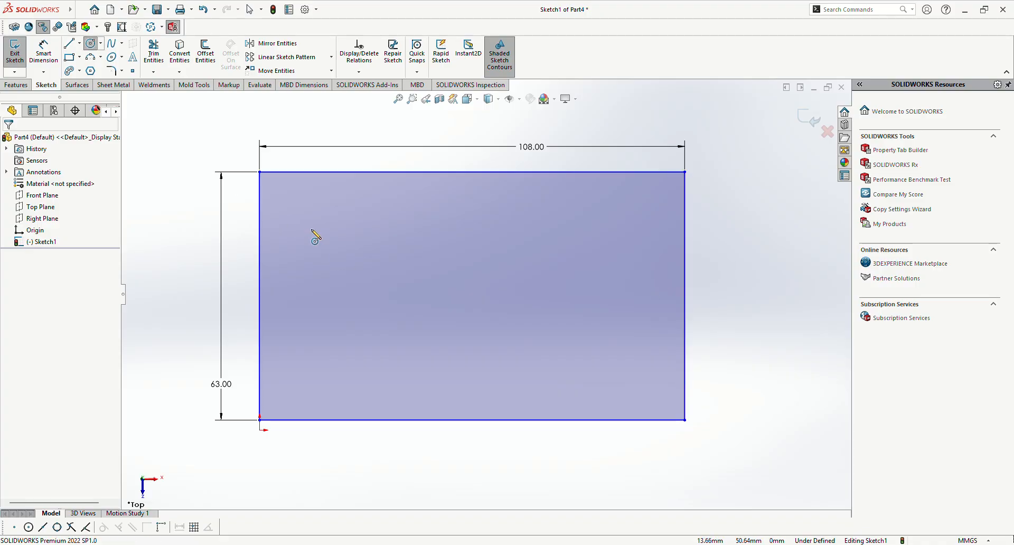
left_click(305, 222)
left_click(305, 244)
key("Escape")
Step: Dimension the circle's diameter and set it to 10 mm
key("d")
left_click(319, 238)
left_click(399, 136)
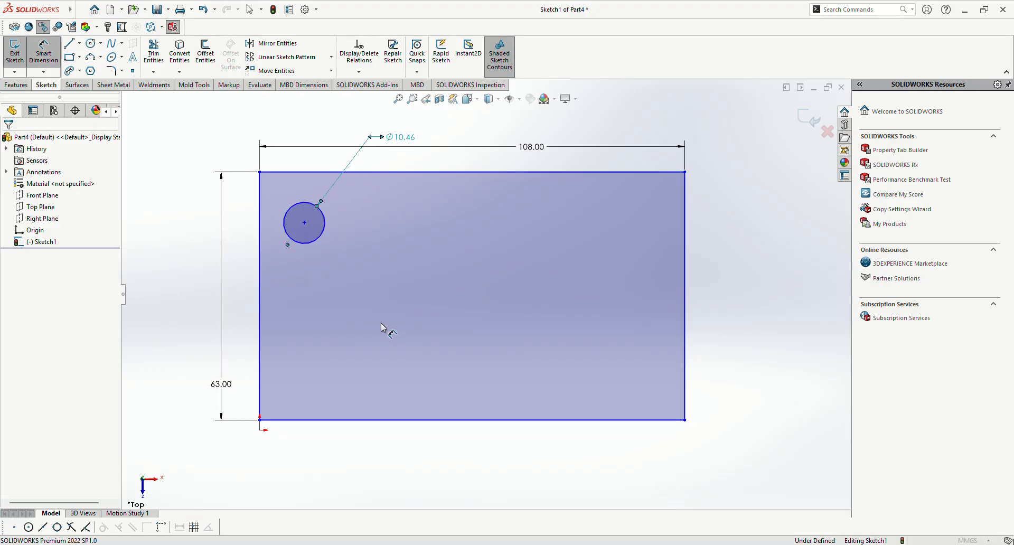
type("10")
key("Return")
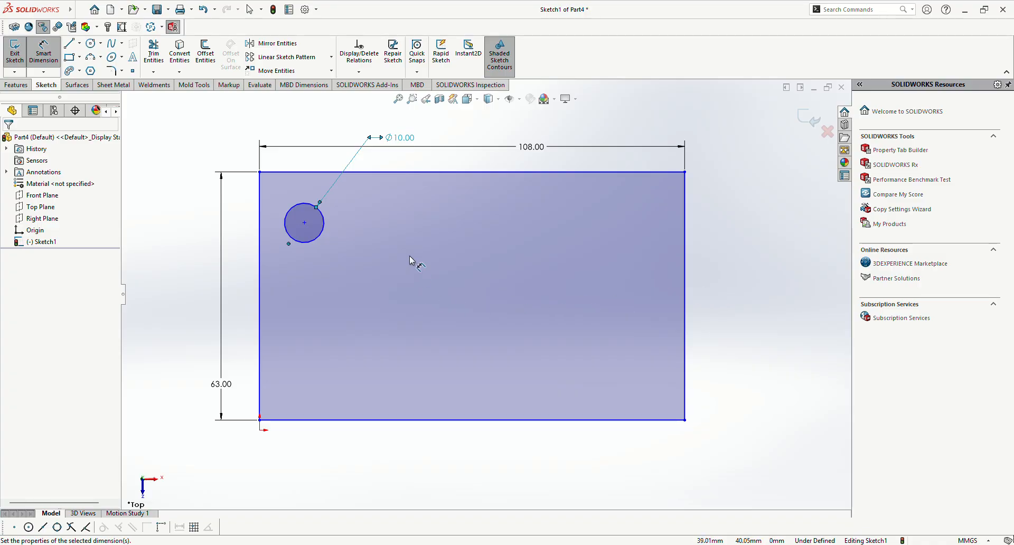
Step: Set up a linear sketch pattern of the circle along the rectangle's top edge with 8 instances and the instance count displayed
scroll(287, 226, "down", 2)
scroll(369, 228, "up", 1)
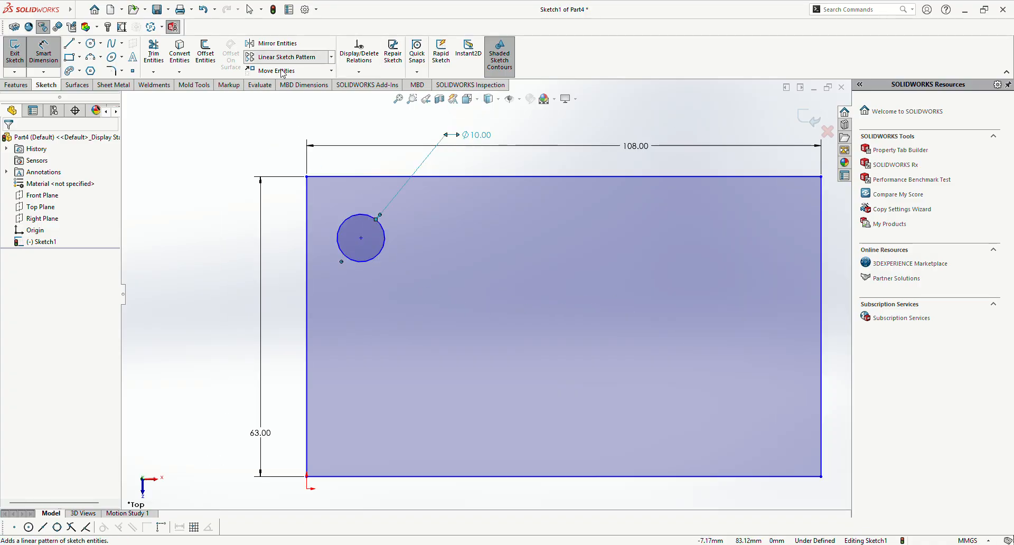
left_click(328, 57)
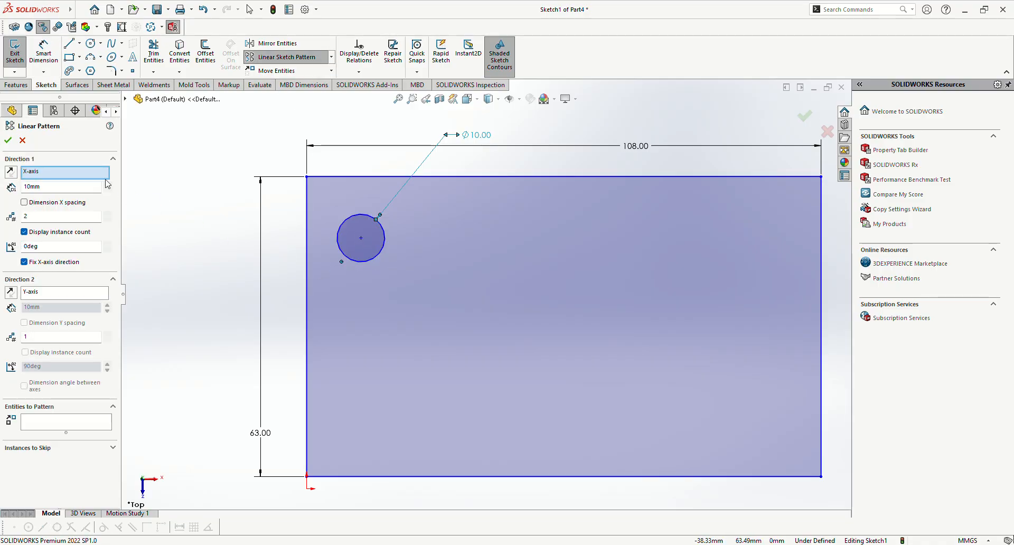
key("Delete")
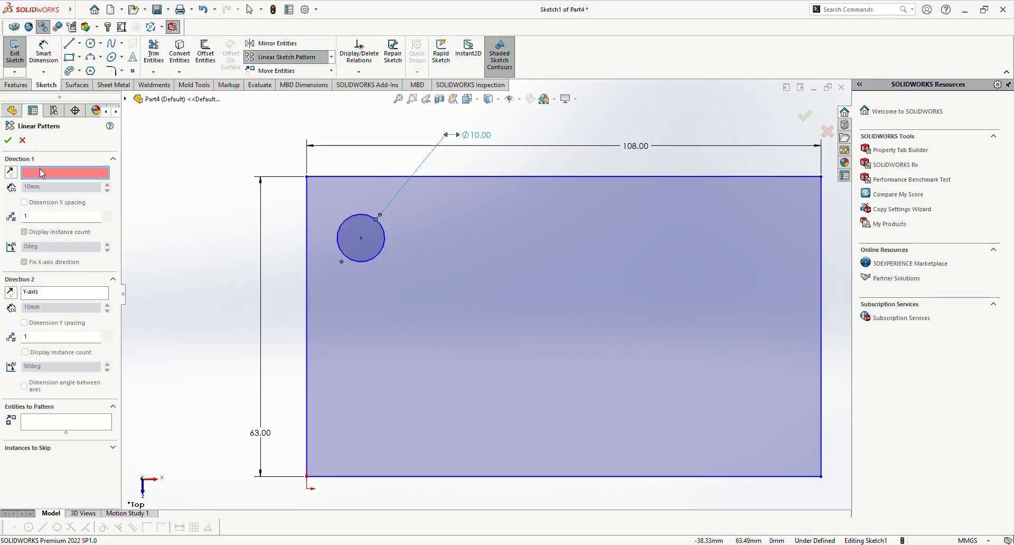
left_click(320, 177)
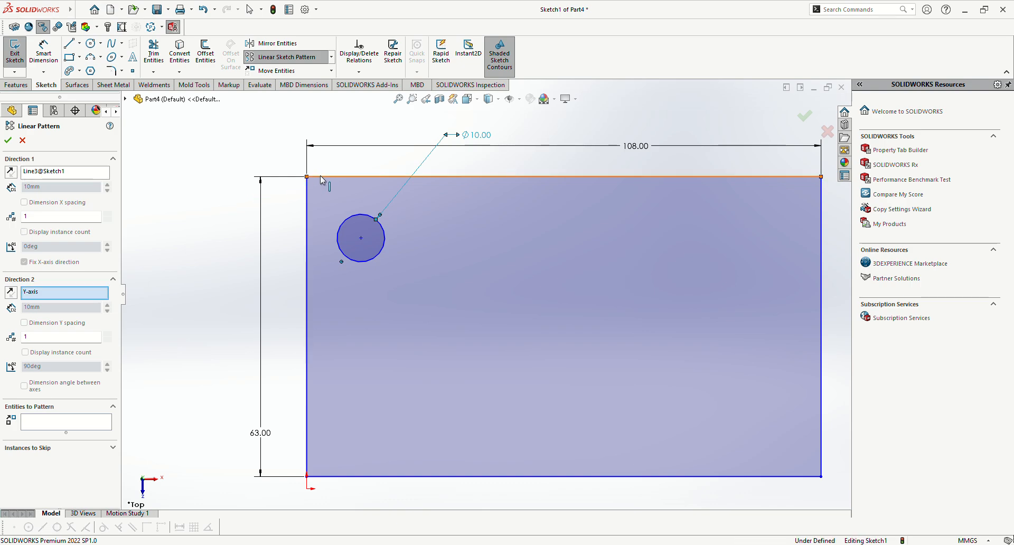
left_click(38, 217)
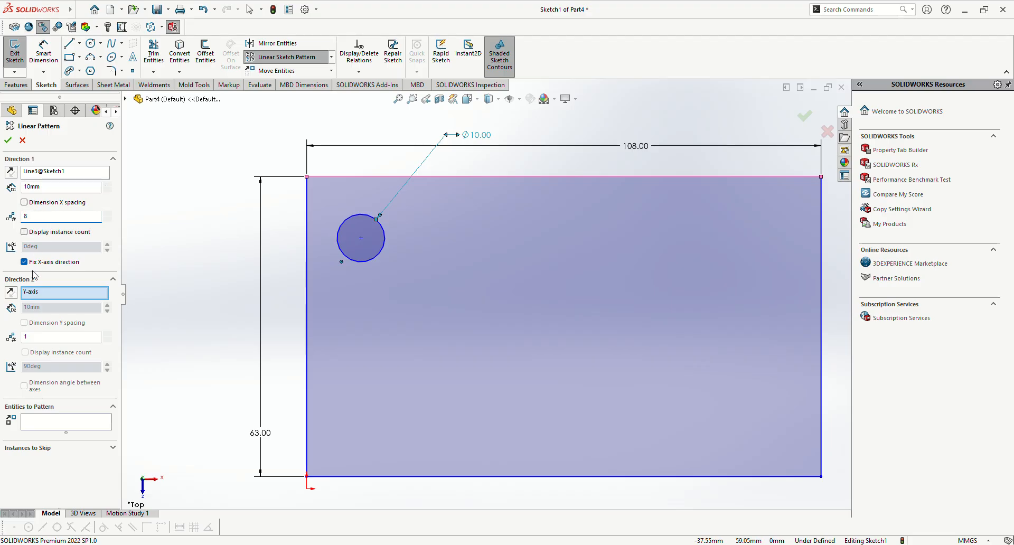
left_click(32, 422)
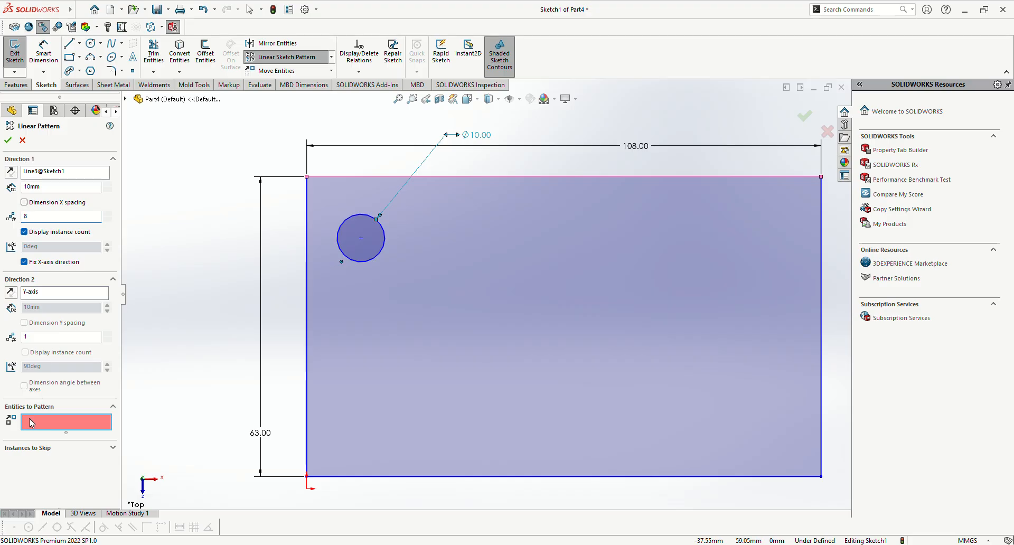
left_click(376, 259)
key("z")
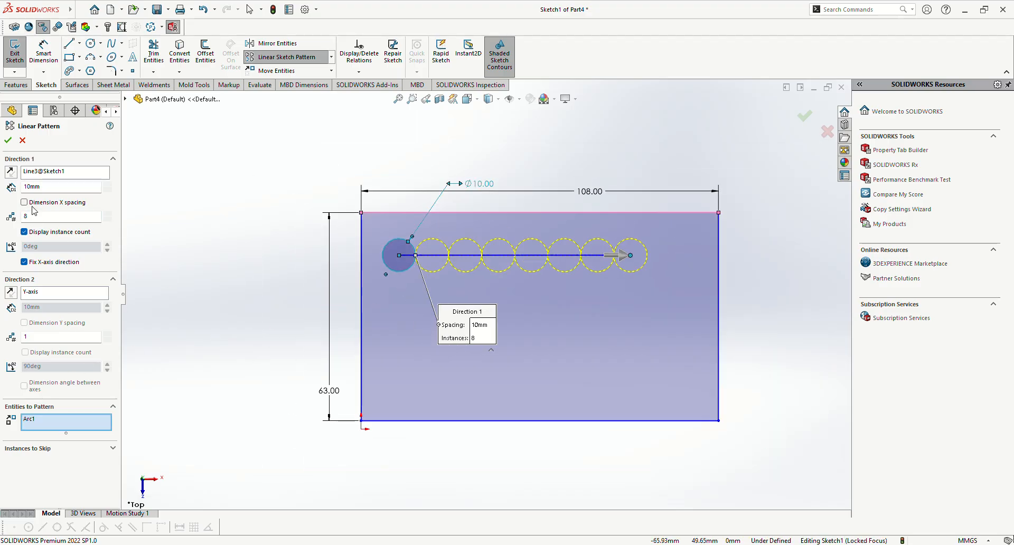
Step: Try a Direction 1 spacing of 15 mm, and set it to 13 mm
left_click(49, 188)
double_click(48, 188)
key("BackSpace")
type("15")
key("Return")
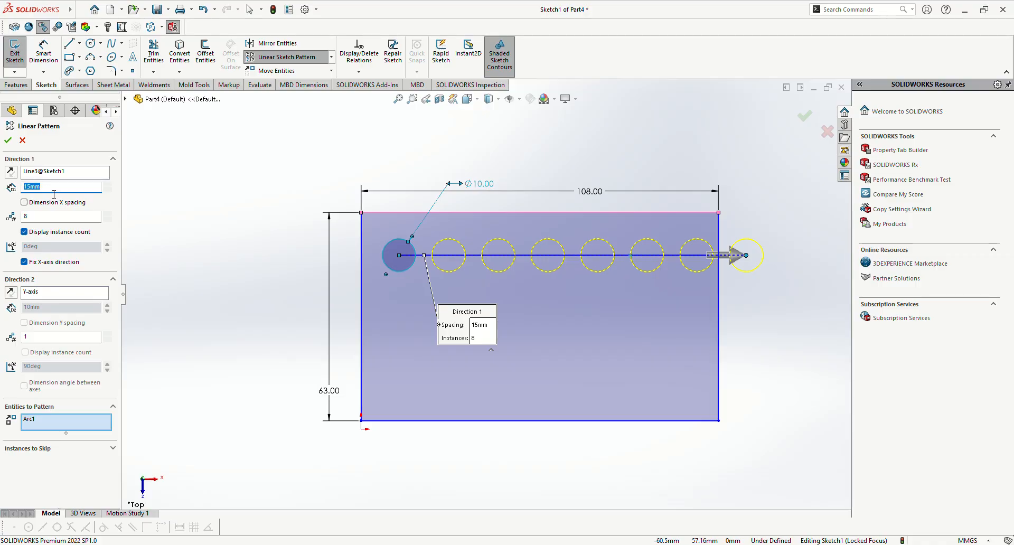
key("BackSpace")
type("13")
key("Return")
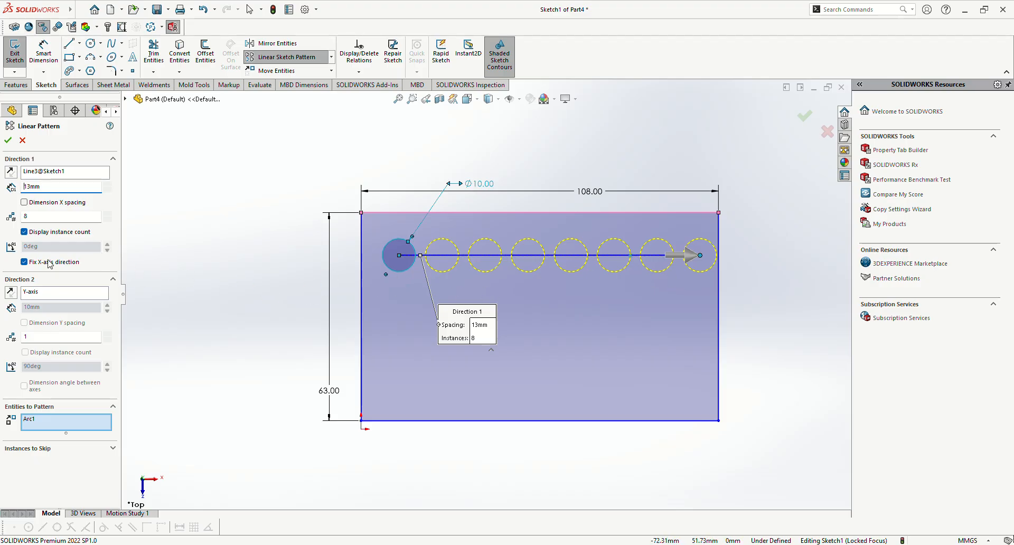
Step: Add 3 instances along the Y-axis as Direction 2, reversed to run downward, with the instance count displayed
left_click(43, 294)
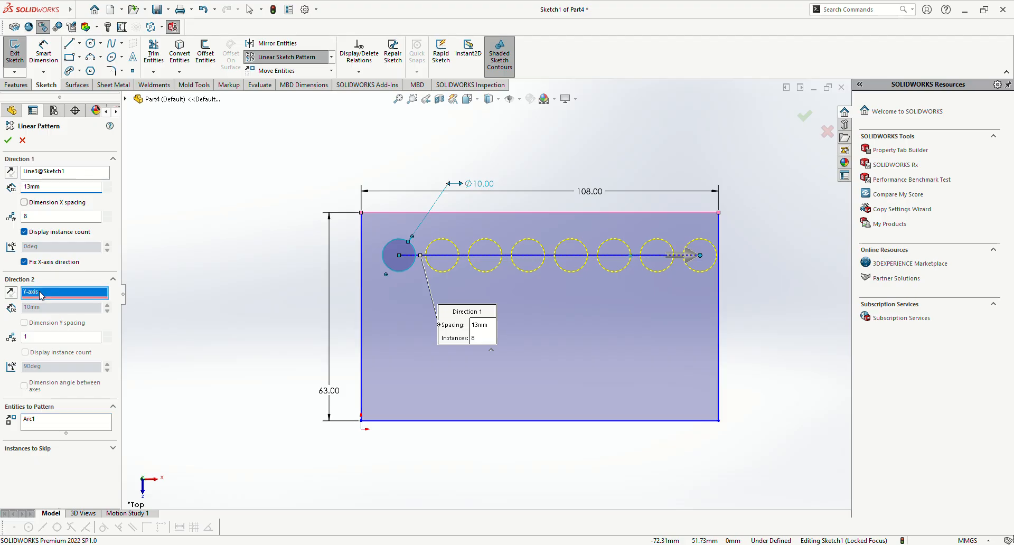
left_click(44, 339)
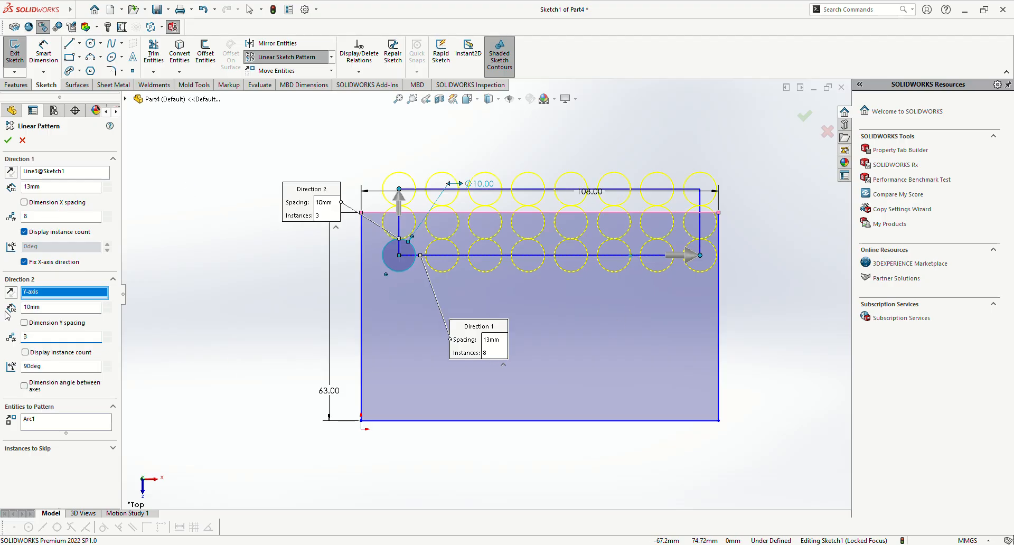
left_click(11, 291)
left_click(41, 354)
Step: Set the Direction 2 spacing to 15 mm and create the linear pattern
left_click(50, 309)
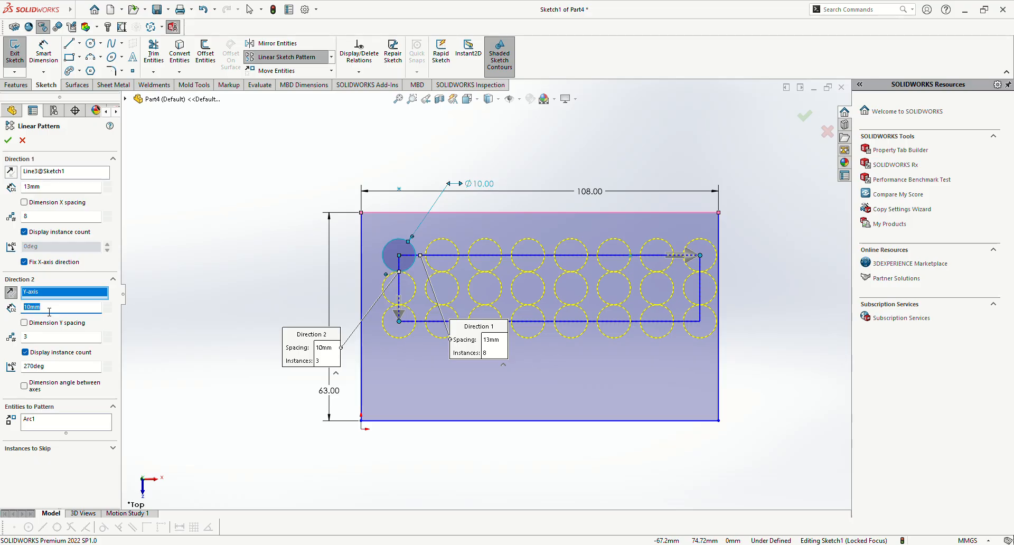
key("BackSpace")
type("15")
key("Return")
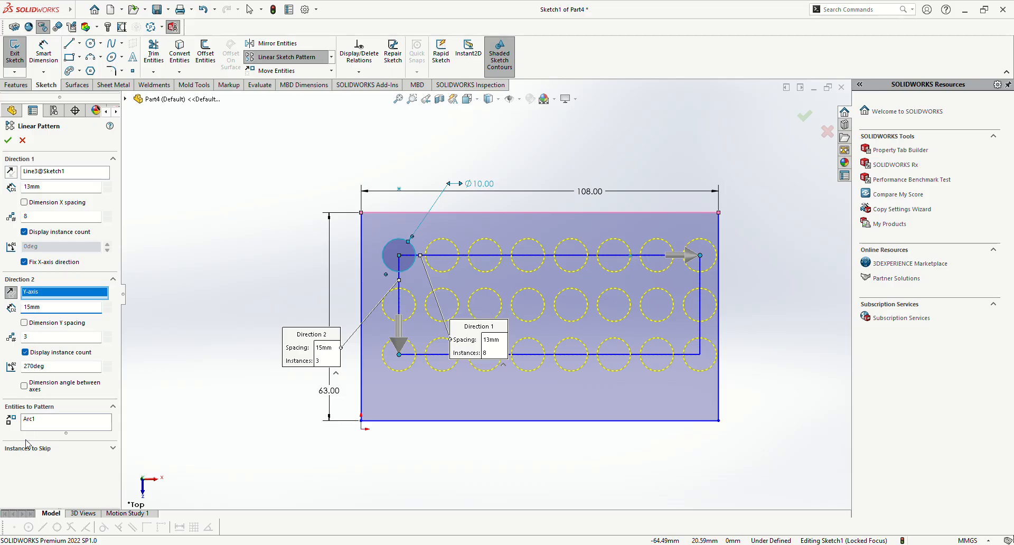
left_click(8, 140)
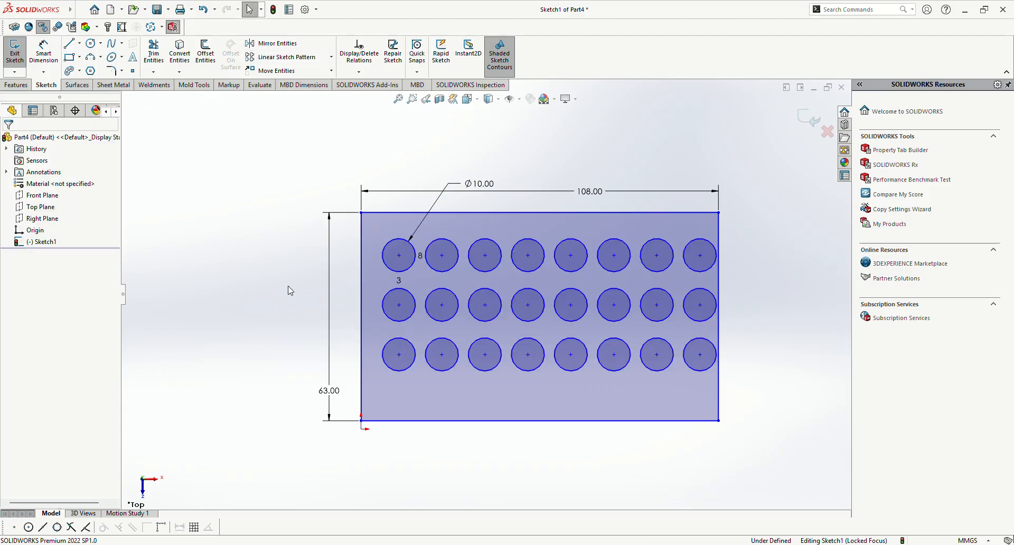
Step: Dimension the top-left circle's center 8 mm horizontally from the rectangle's left edge
scroll(709, 236, "down", 3)
key("z")
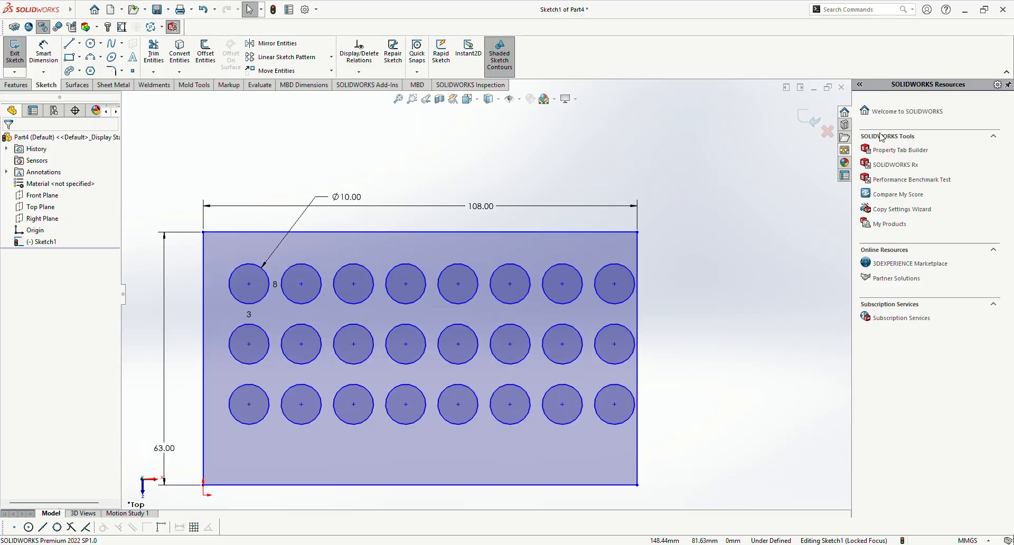
key("z")
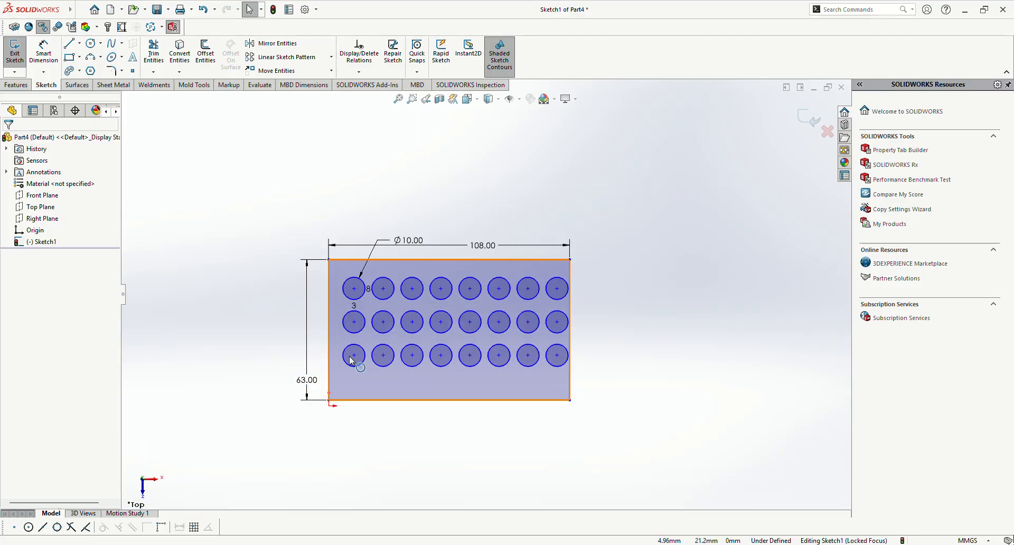
scroll(354, 359, "down", 3)
scroll(478, 177, "down", 2)
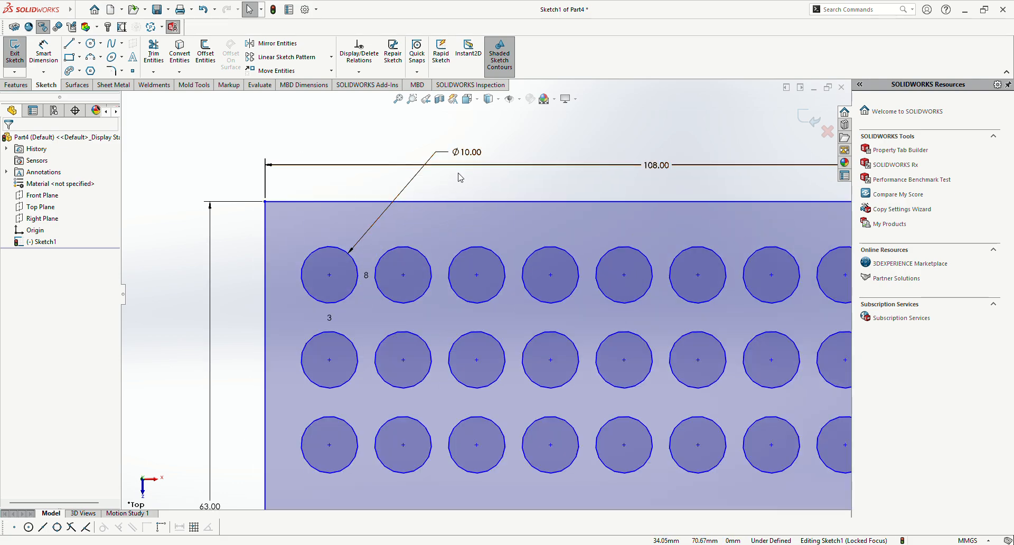
right_click_drag(155, 437, 145, 345)
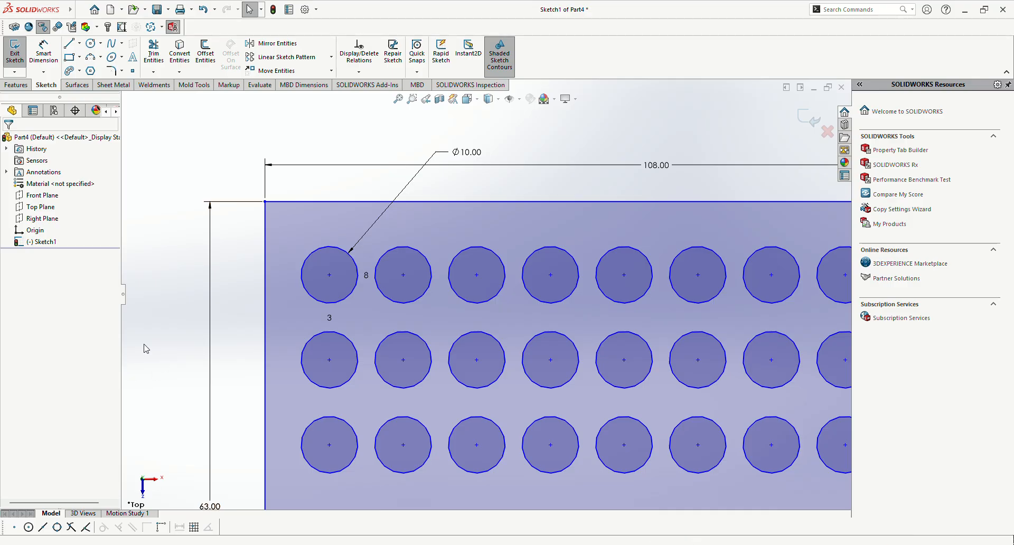
left_click(330, 275)
left_click(280, 262)
left_click(294, 182)
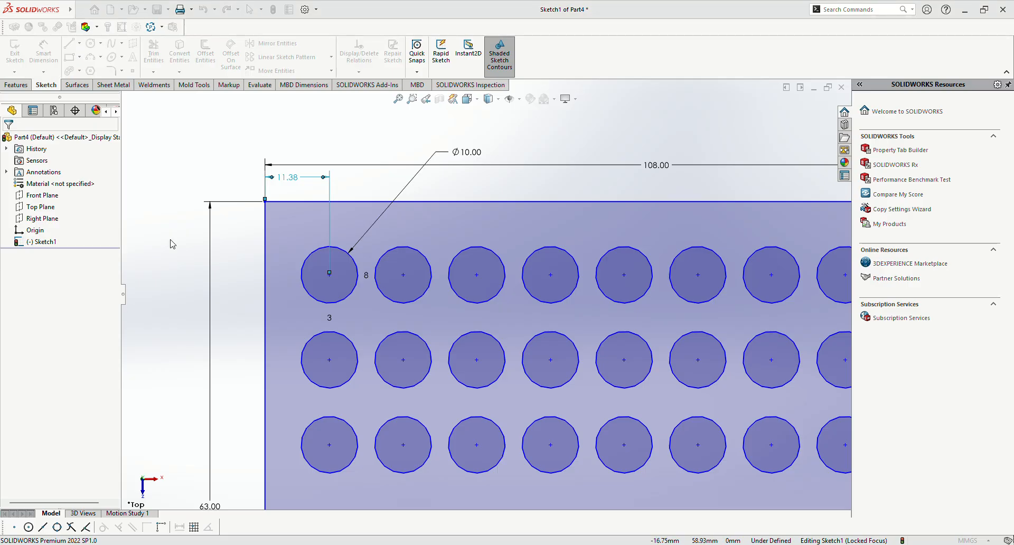
type("8")
key("Return")
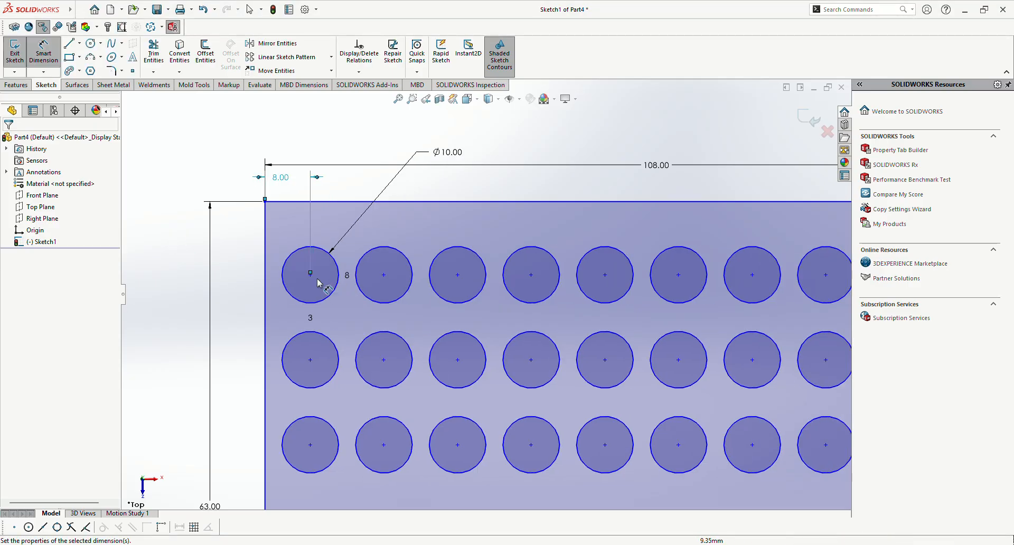
Step: Dimension the top-left circle's center 12 mm below the rectangle's top edge
left_click(310, 275)
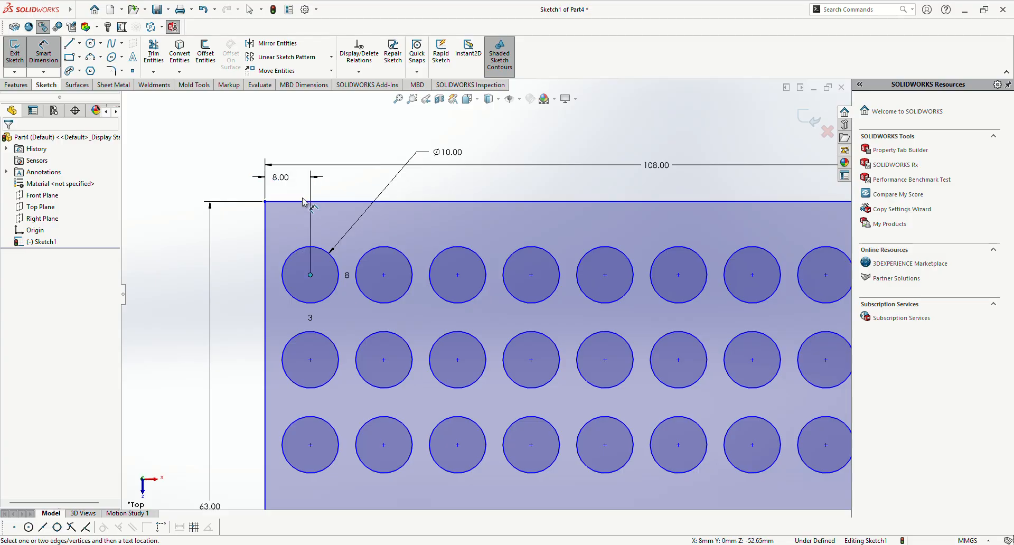
left_click(306, 202)
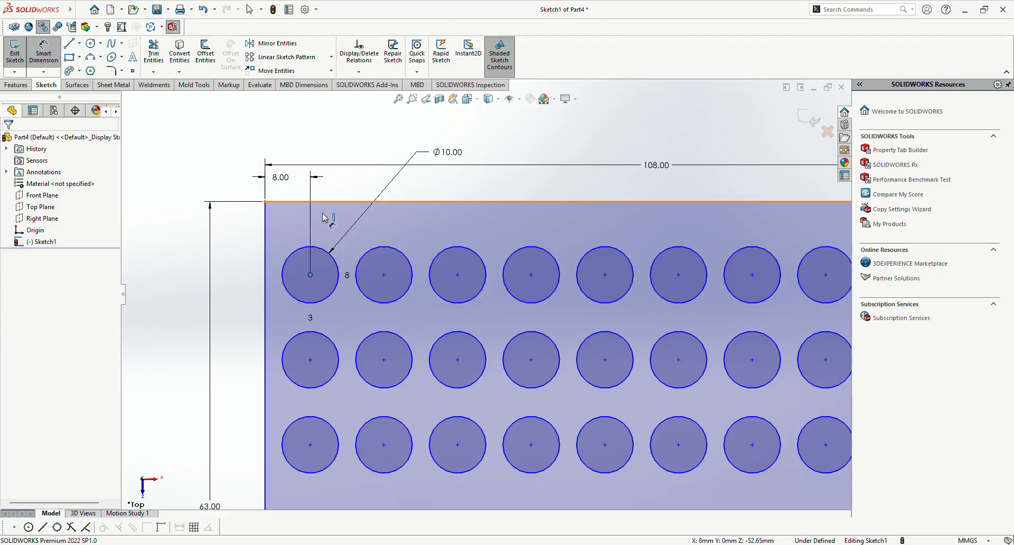
left_click(444, 198)
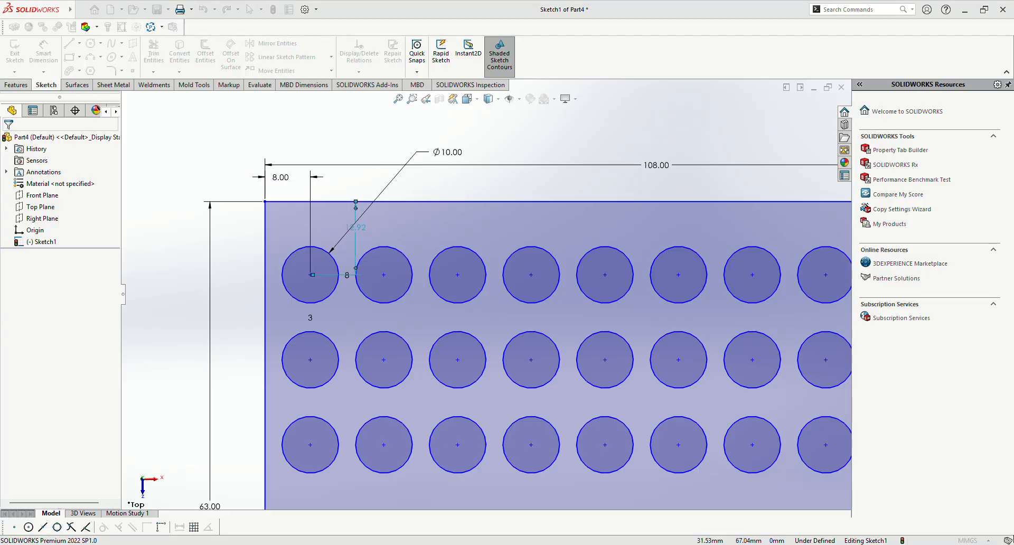
type("12")
key("Return")
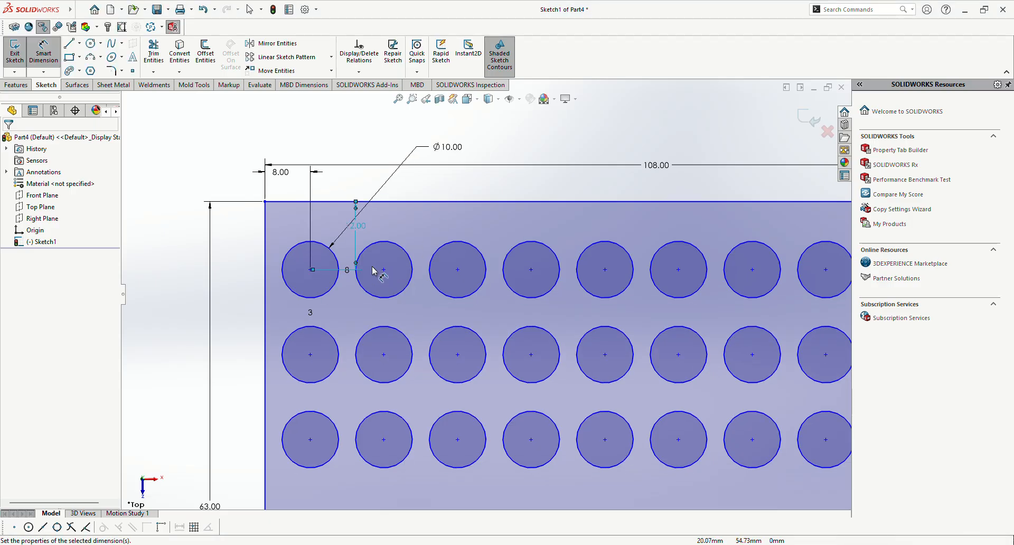
Step: Dimension the vertical spacing between the first two circle centers in the left column, keeping its value
left_click(310, 270)
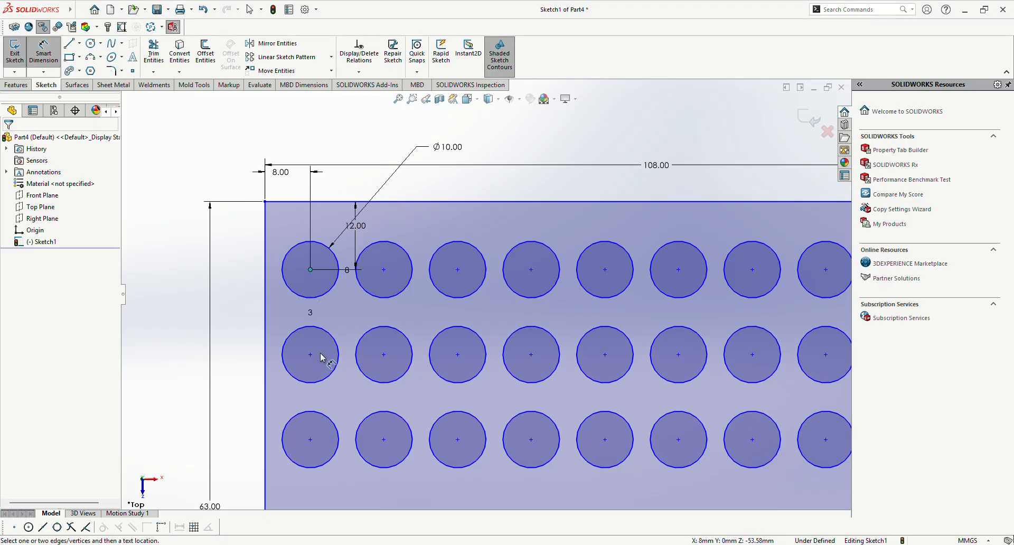
left_click(310, 355)
left_click(209, 316)
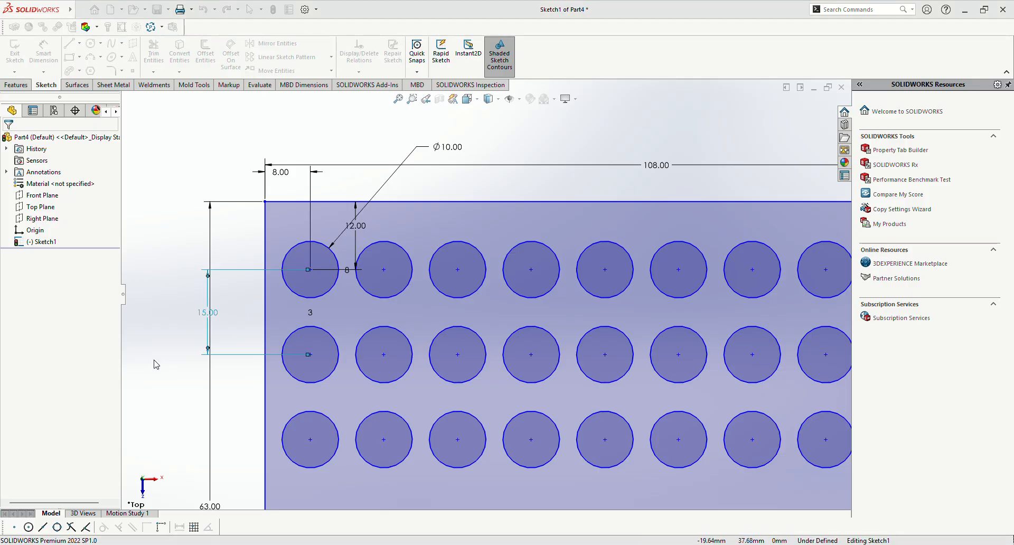
left_click(157, 364)
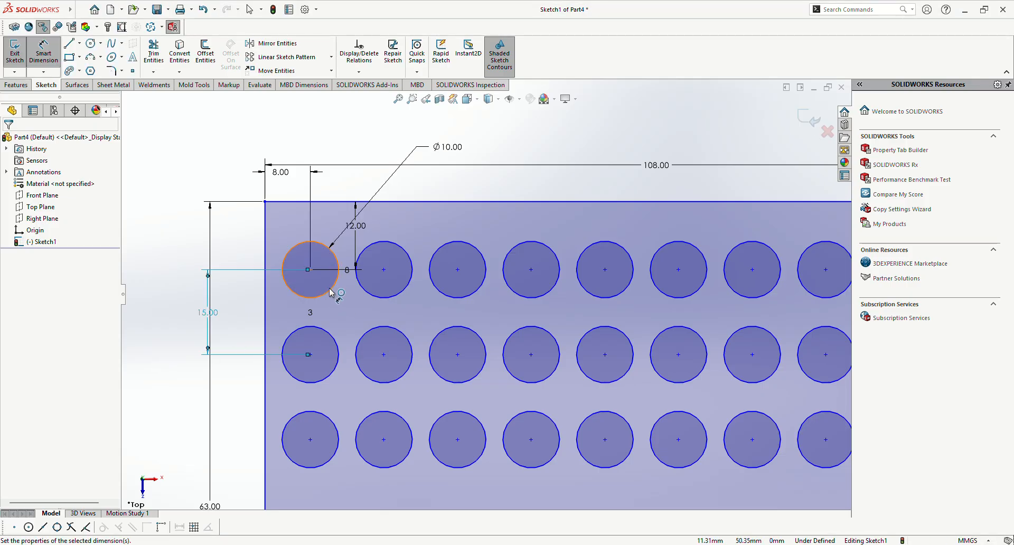
Step: Dimension the horizontal spacing between the second and third circle centers in the top row, keeping its value
left_click(384, 269)
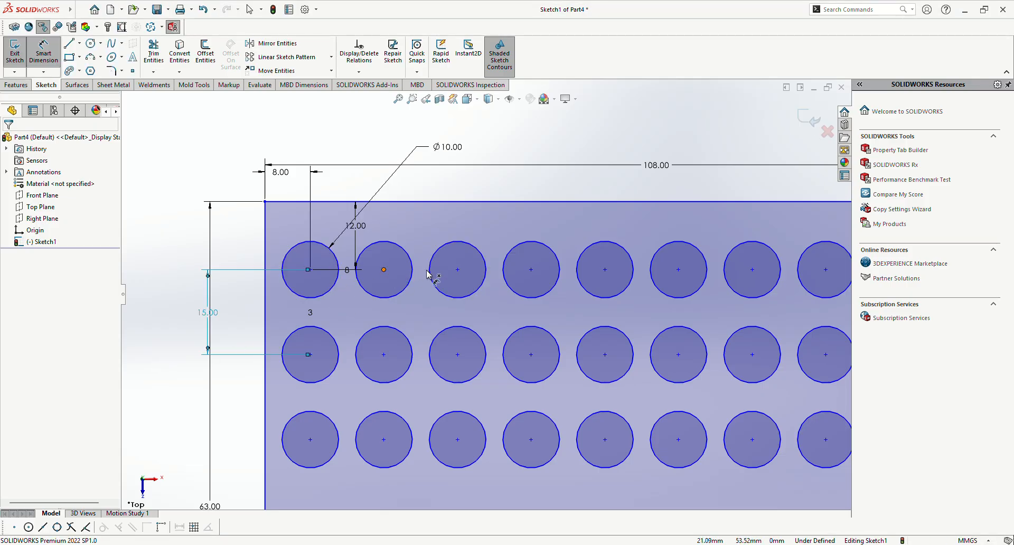
left_click(457, 270)
left_click(425, 231)
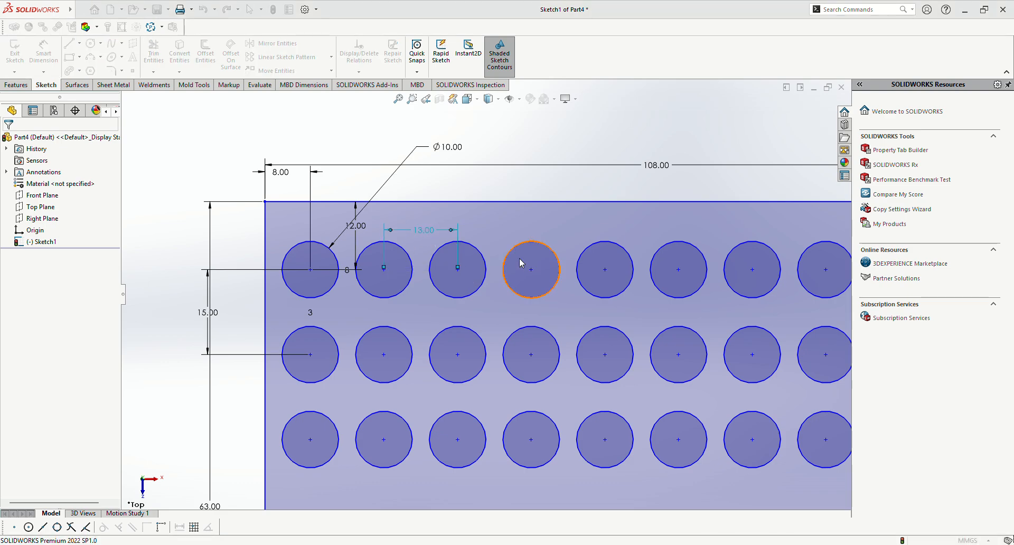
key("Return")
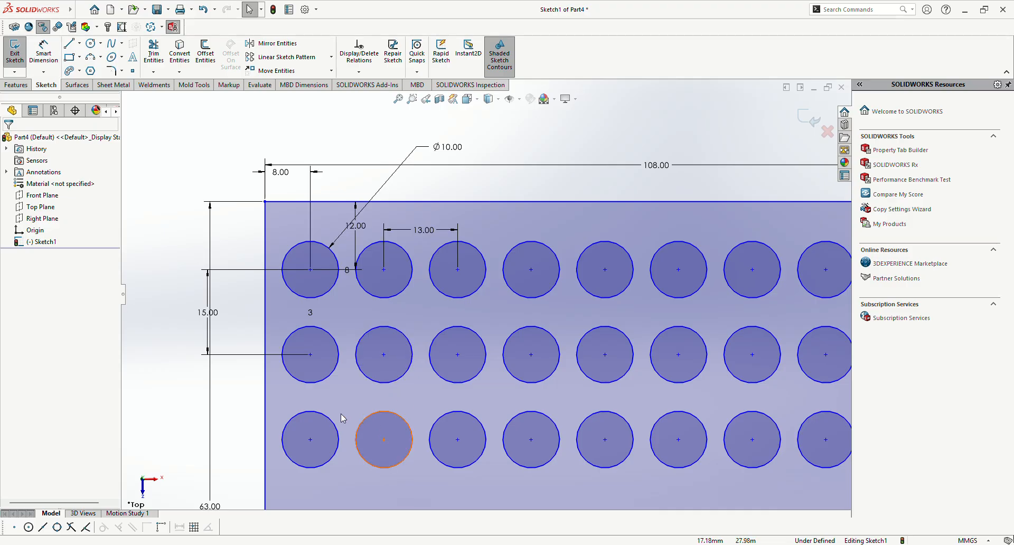
Step: Add a vertical relation between the lower two circle centers in the left column and a horizontal relation between the bottom row's first two centers
left_click(310, 354)
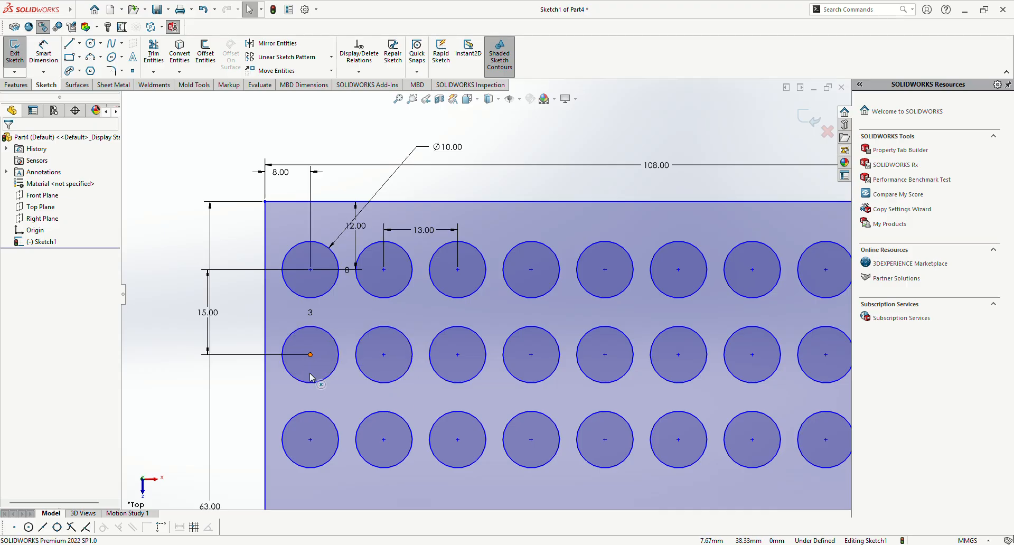
left_click(310, 439)
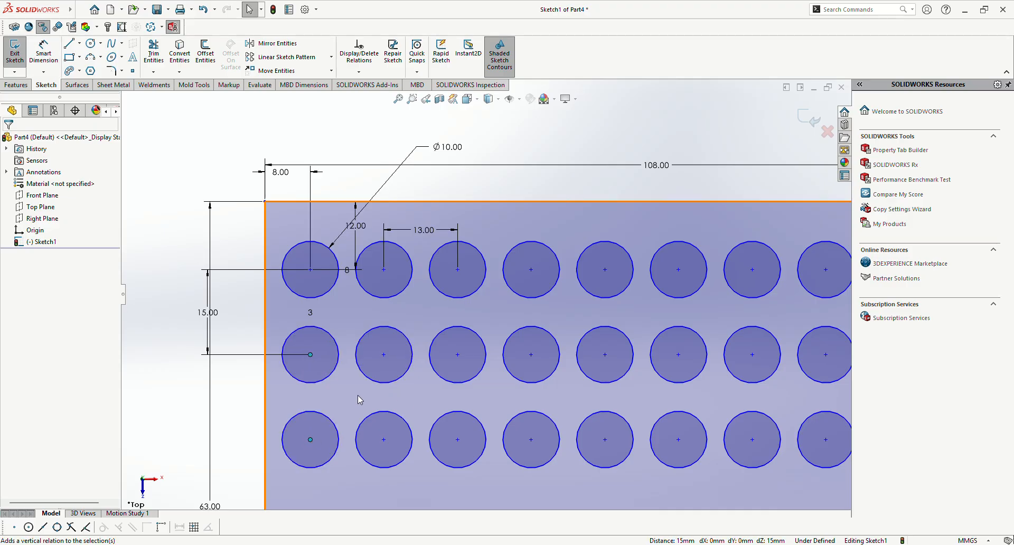
left_click(227, 426)
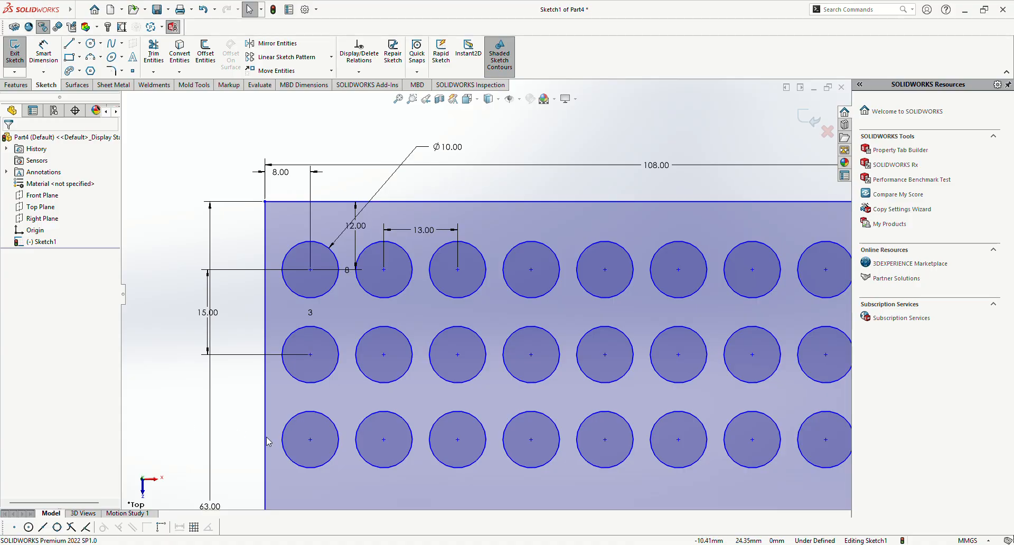
left_click(310, 441)
left_click(384, 440, "ctrl")
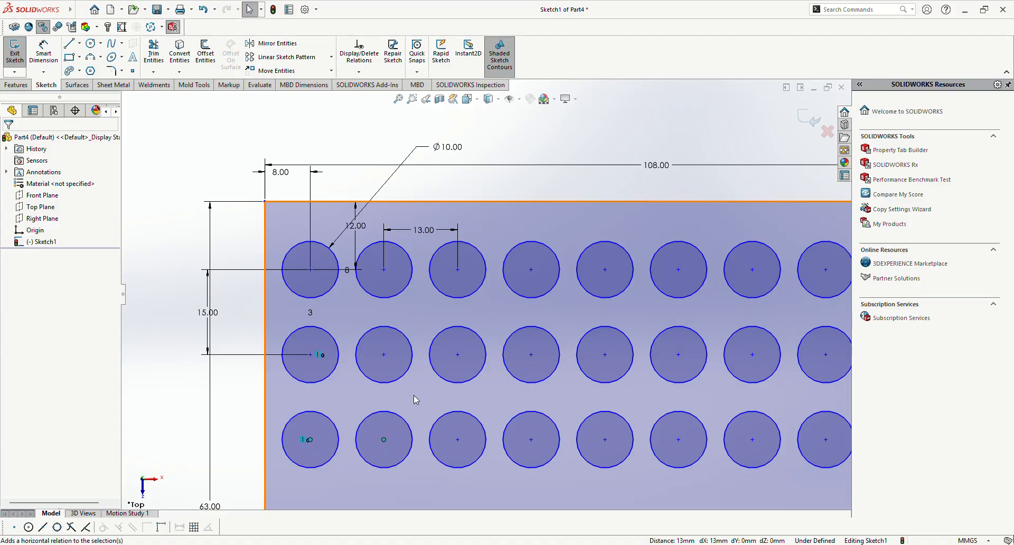
left_click(140, 403)
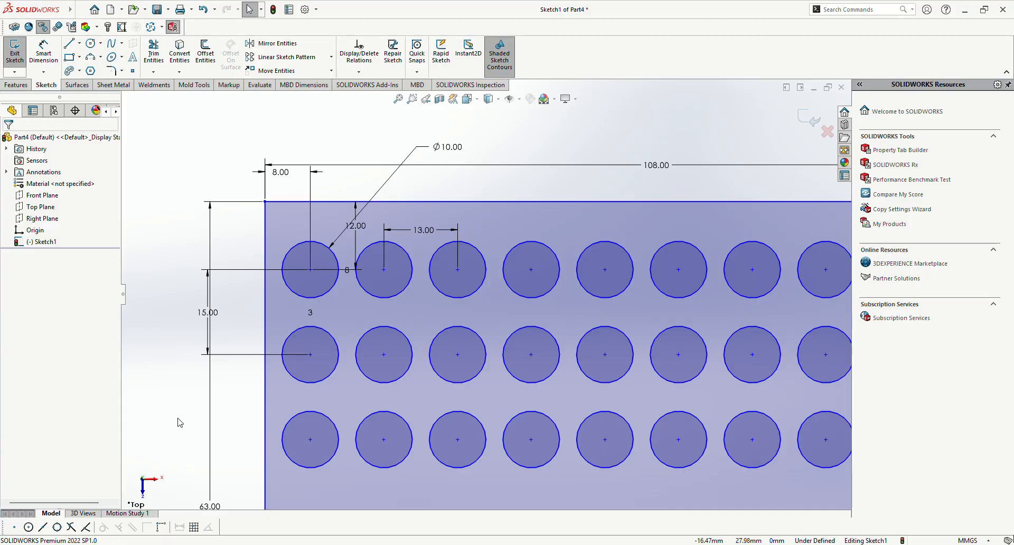
Step: Try to dimension the vertical distance from the rectangle's bottom edge to the bottom-left circle's center
scroll(175, 416, "up", 3)
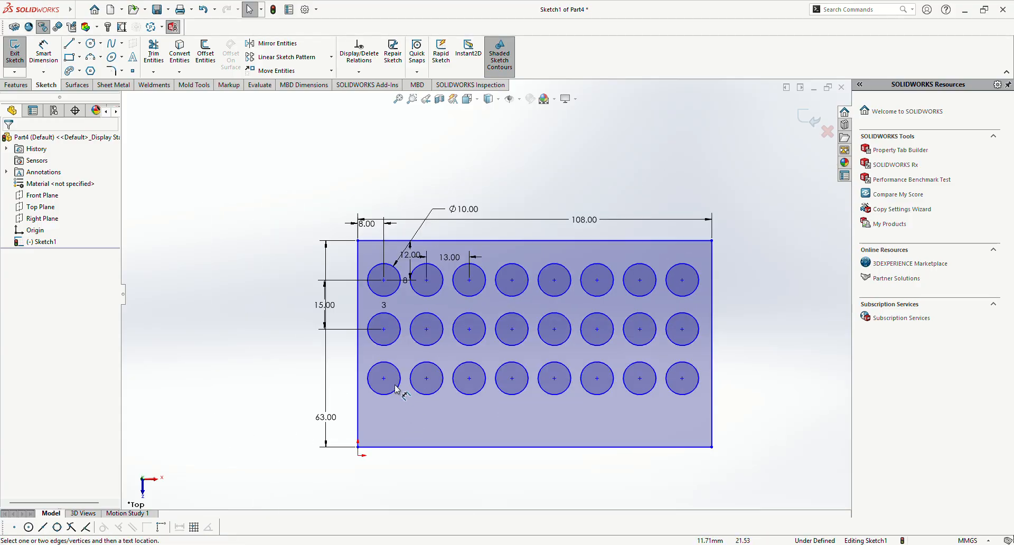
left_click(43, 50)
left_click(380, 448)
left_click(384, 378)
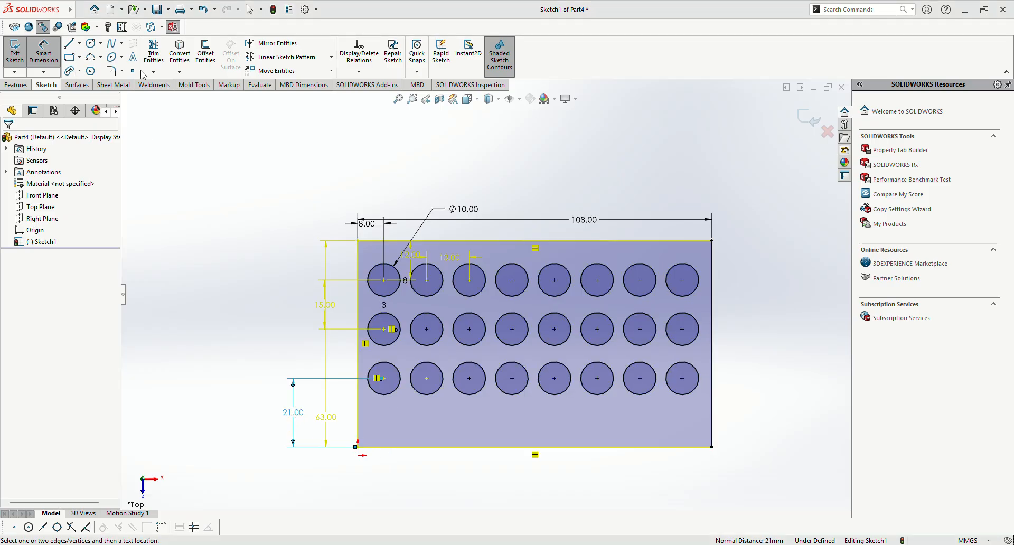
key("Escape")
Step: Try to dimension the vertical spacing between the second and third circle centers in the left column
scroll(449, 385, "down", 2)
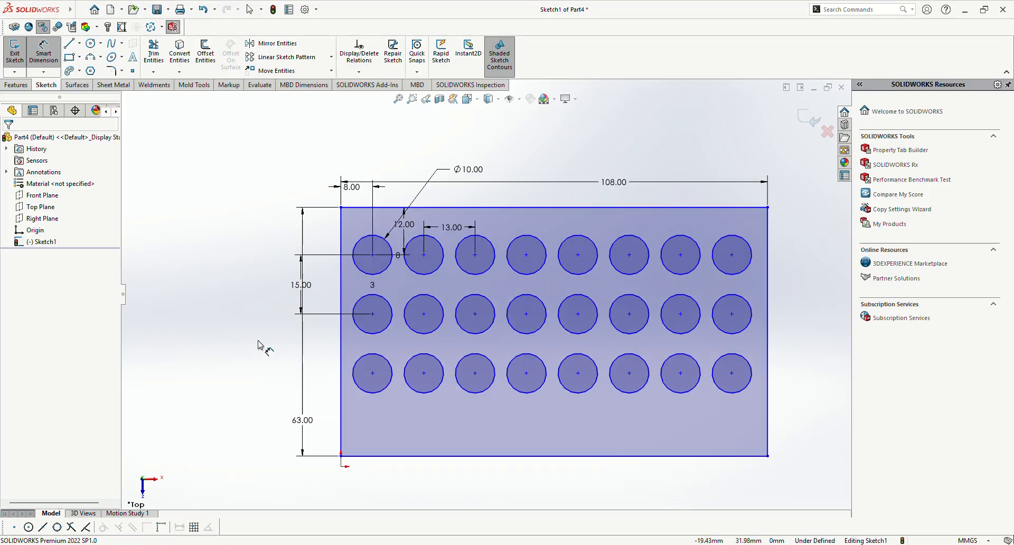
left_click(372, 374)
left_click(372, 314)
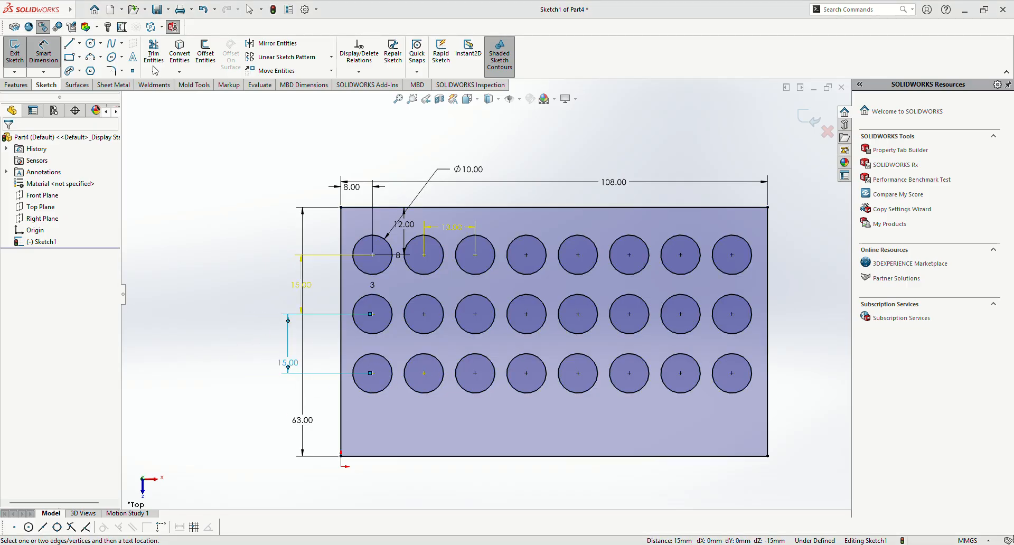
key("Escape")
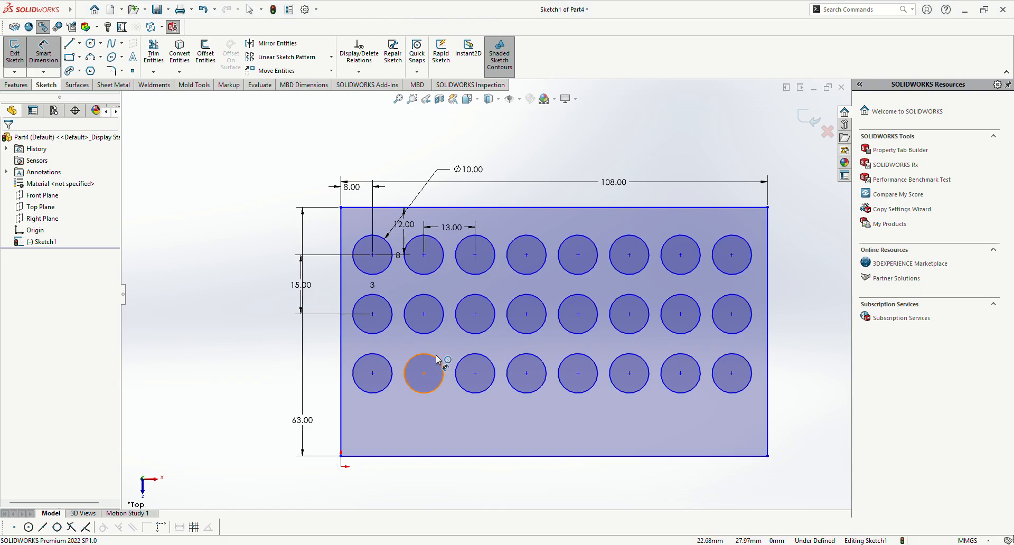
Step: Try to dimension the horizontal spacing between the first two circle centers in the bottom row
scroll(518, 291, "down", 3)
key("Escape")
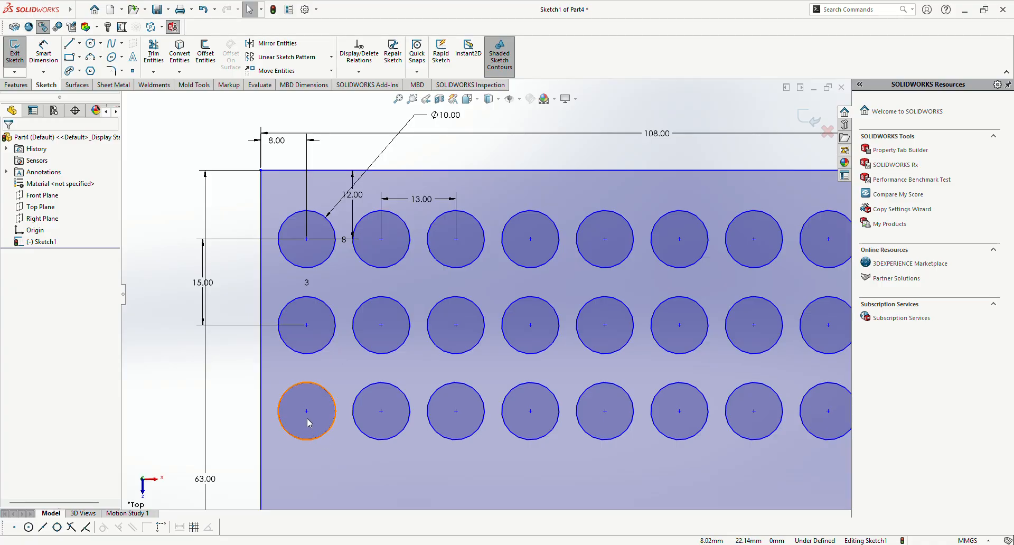
key("d")
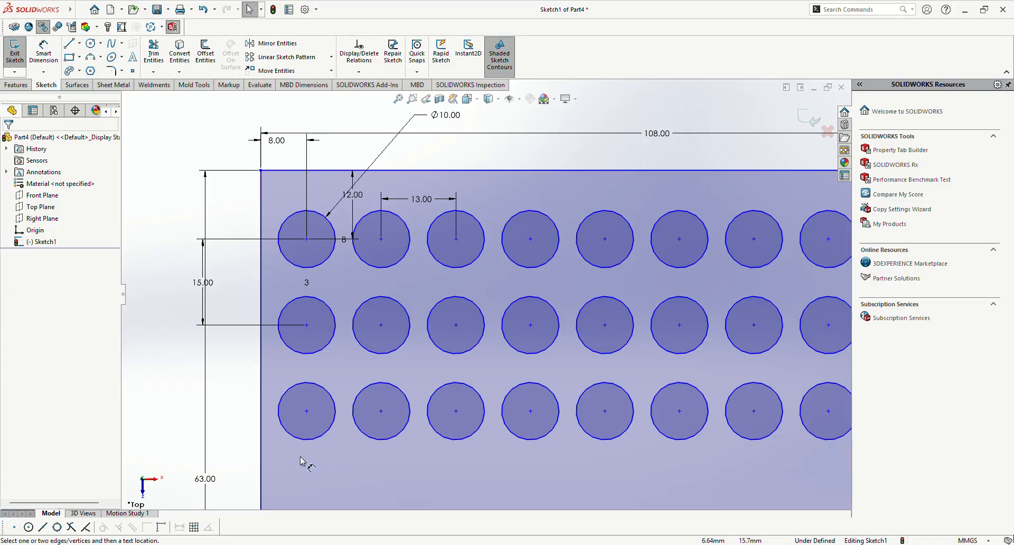
left_click(307, 411)
left_click(381, 412)
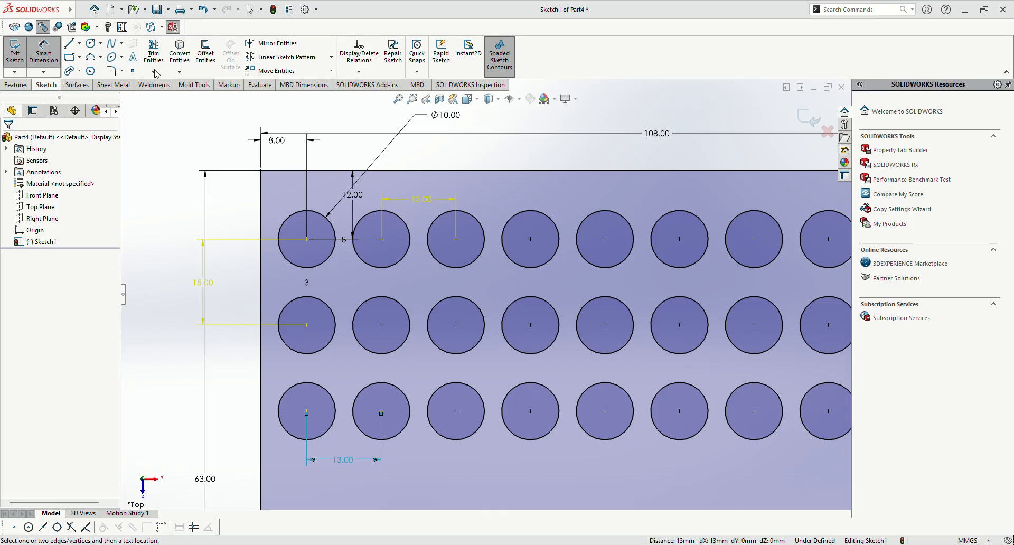
key("Escape")
Step: Try to dimension the horizontal distance from the rectangle's right edge to the last circle's center in the top row
key("f")
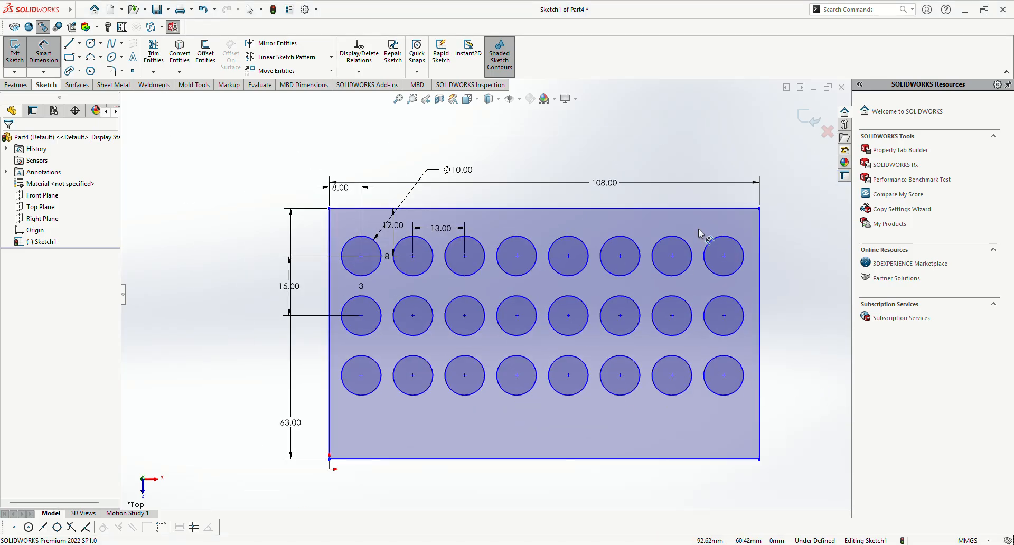
scroll(758, 248, "down", 3)
left_click(714, 277)
left_click(652, 271)
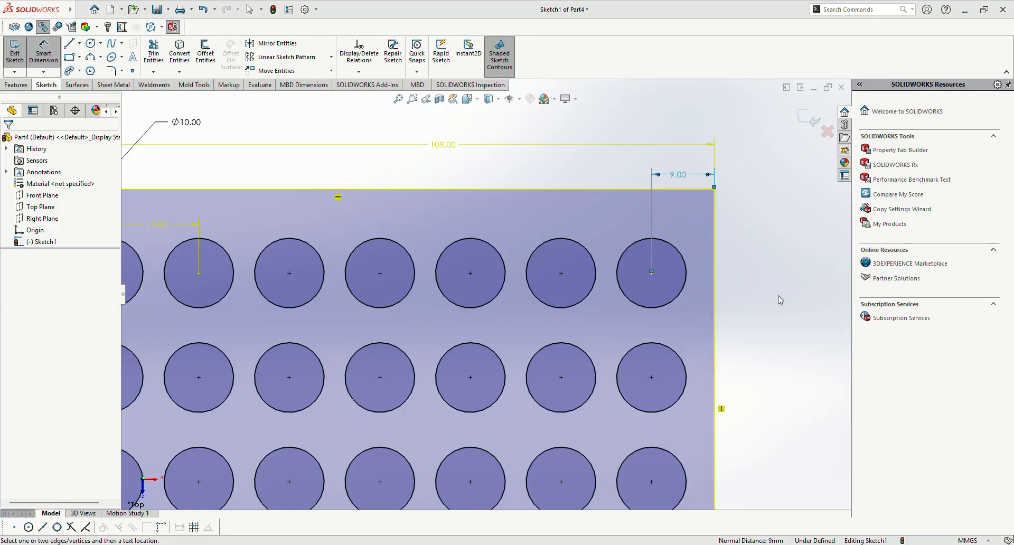
key("Escape")
Step: Try to dimension the horizontal distance from the rectangle's left edge to the bottom-left circle's center
key("f")
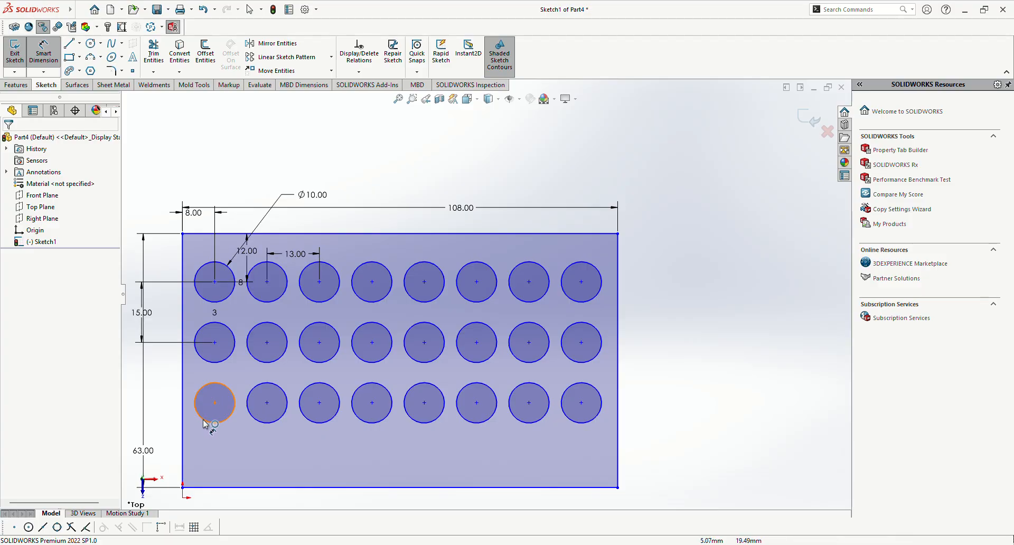
left_click(214, 403)
left_click(183, 413)
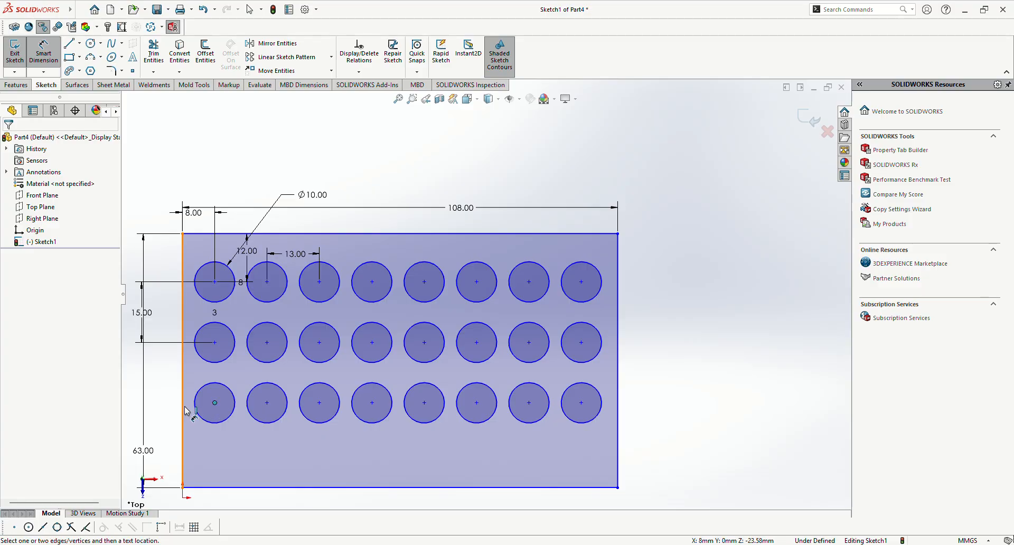
left_click(197, 380)
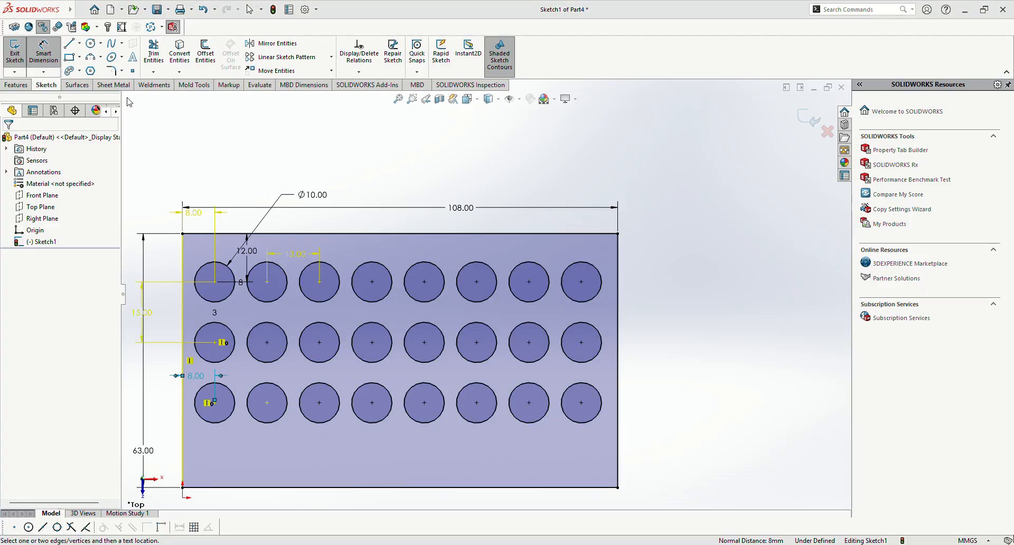
left_click(153, 67)
scroll(253, 363, "down", 1)
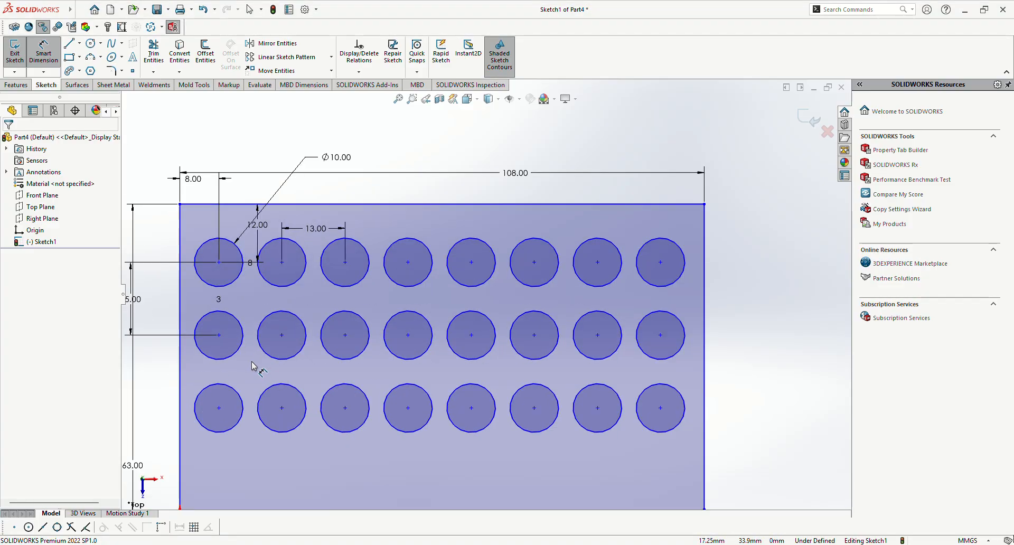
Step: Try to dimension the horizontal spacing between the fifth and sixth circle centers in the middle row
scroll(238, 346, "down", 1)
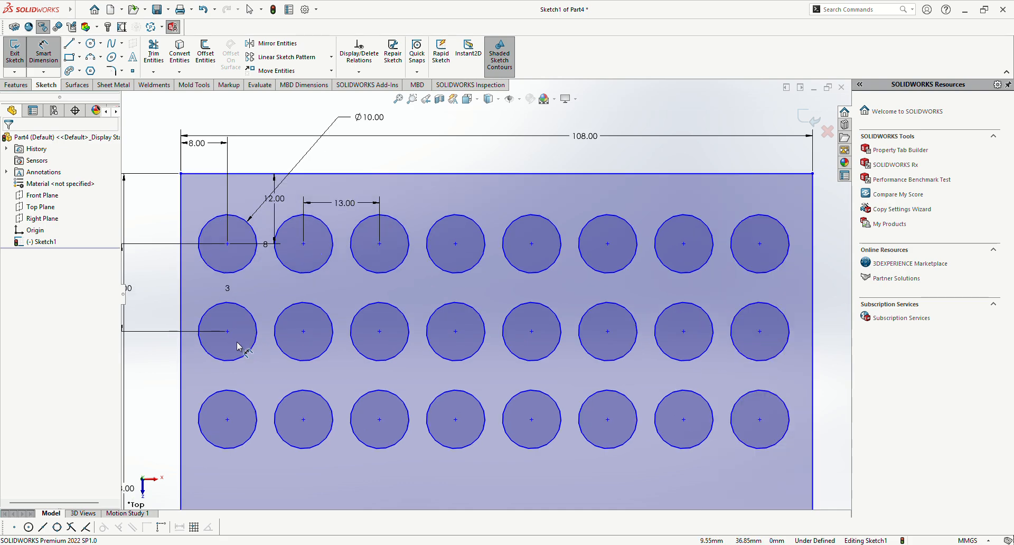
scroll(238, 346, "up", 1)
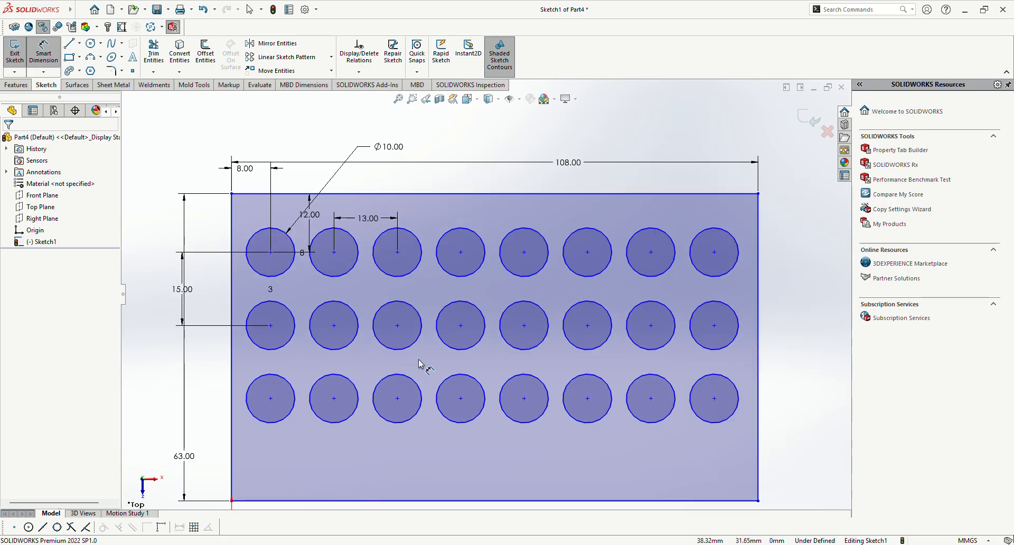
left_click(524, 325)
left_click(587, 326)
key("Escape")
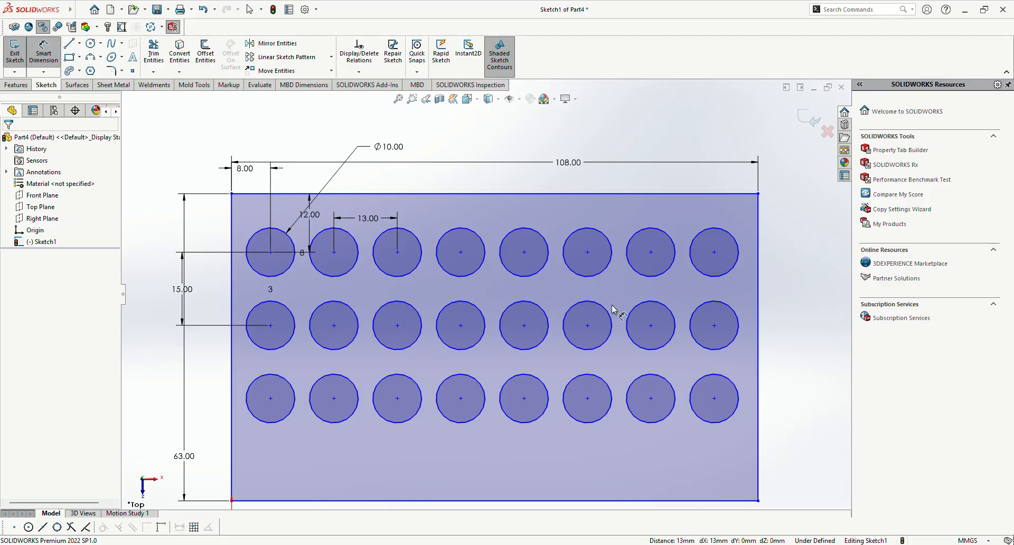
key("Escape")
Step: Add a horizontal relation between the fifth and sixth circle centers in the middle row
left_click(524, 326)
left_click(587, 326, "ctrl")
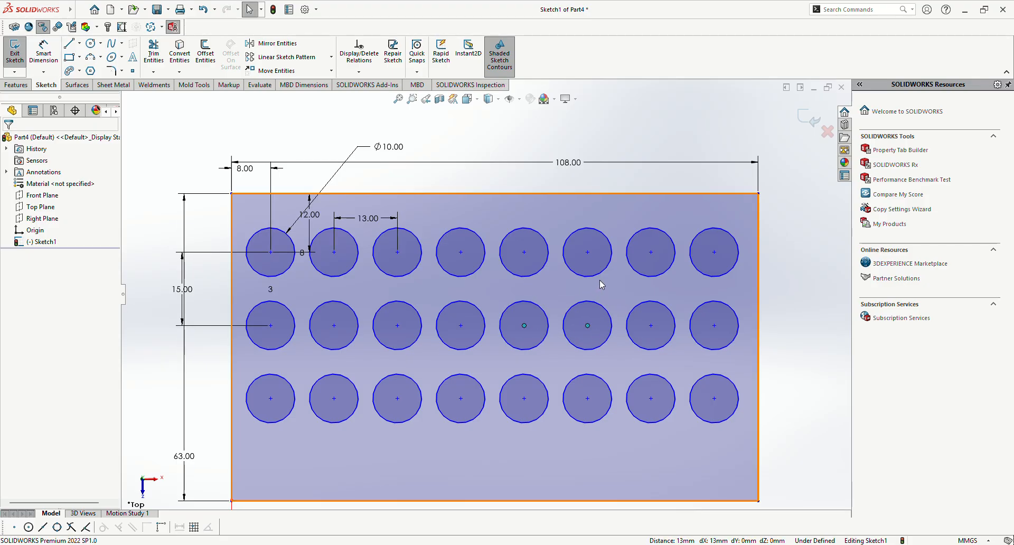
left_click(785, 307)
Step: Add a vertical relation between the upper two circle centers in the seventh column
left_click(651, 253)
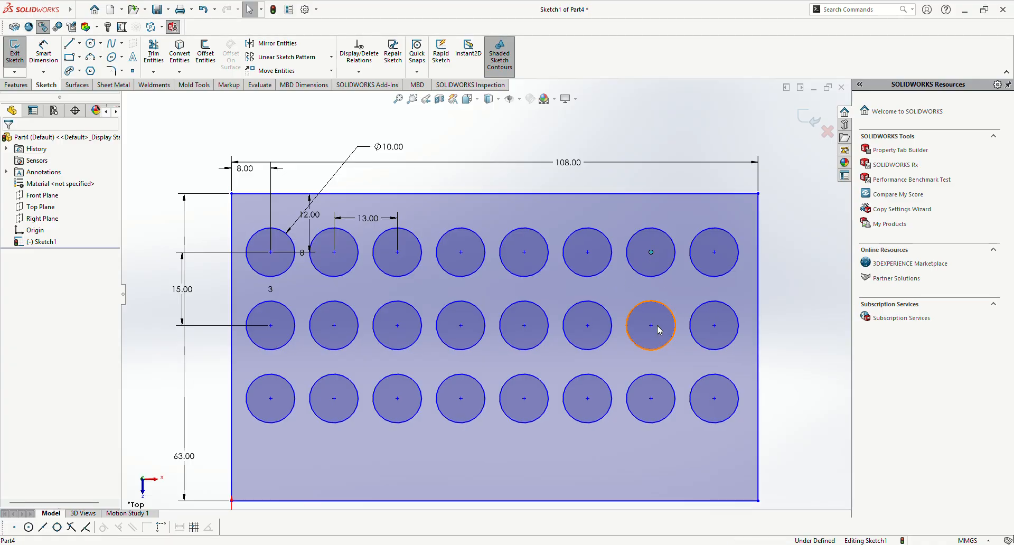
left_click(651, 325, "ctrl")
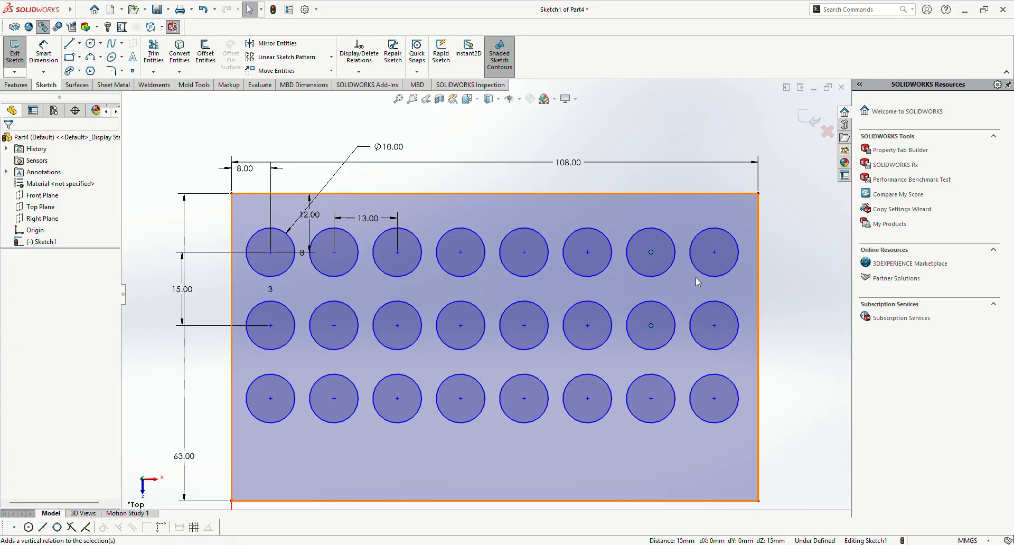
left_click(815, 344)
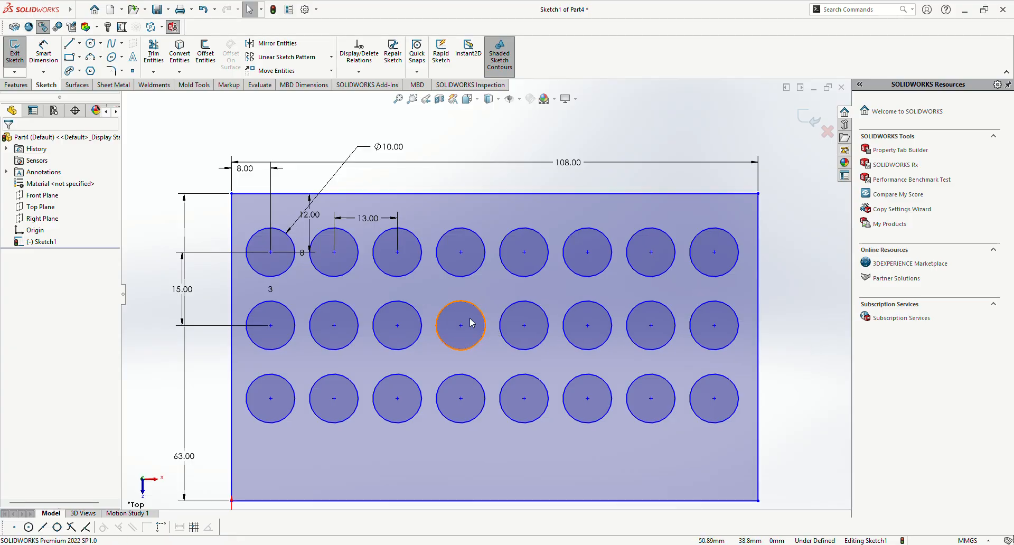
Step: Reposition the 13 mm spacing dimension and the 12 mm edge dimension above the rectangle
left_click_drag(371, 218, 372, 177)
mouse_move(316, 217)
left_mouse_down()
mouse_move(317, 149)
mouse_move(302, 152)
left_mouse_up()
Step: Try to add a diameter dimension to the middle circle in the left column
scroll(216, 236, "down", 1)
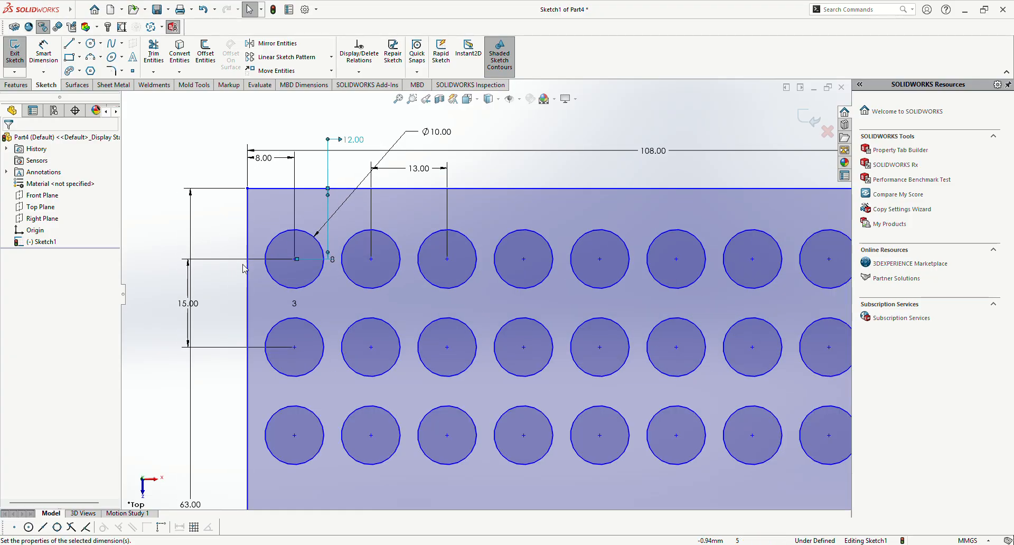
scroll(291, 376, "up", 2)
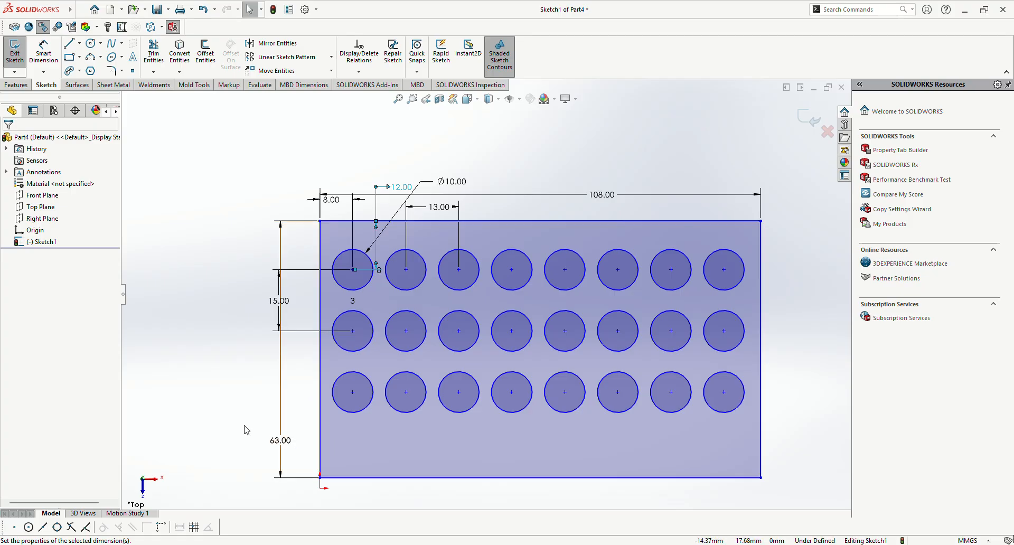
scroll(349, 401, "down", 1)
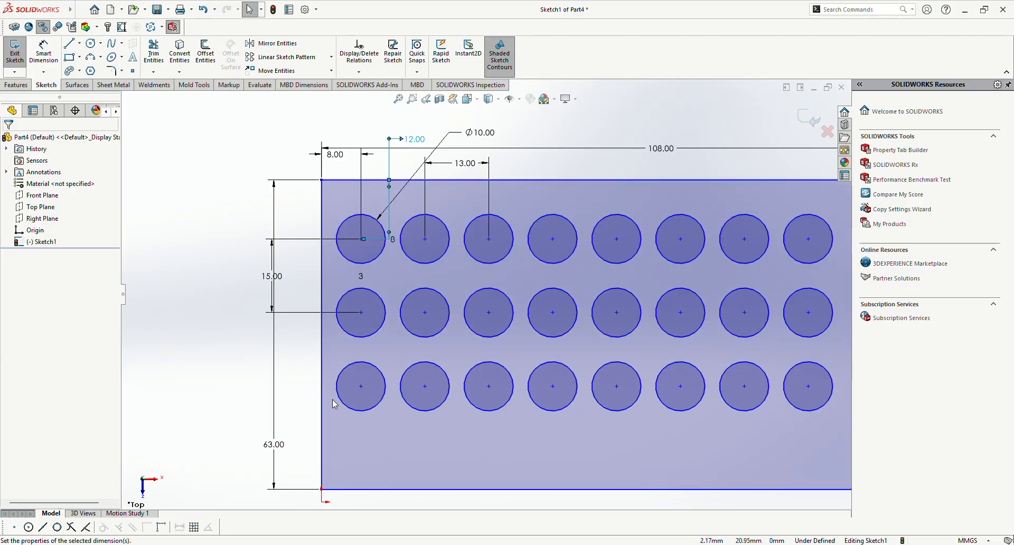
key("d")
left_click(352, 339)
left_click(264, 386)
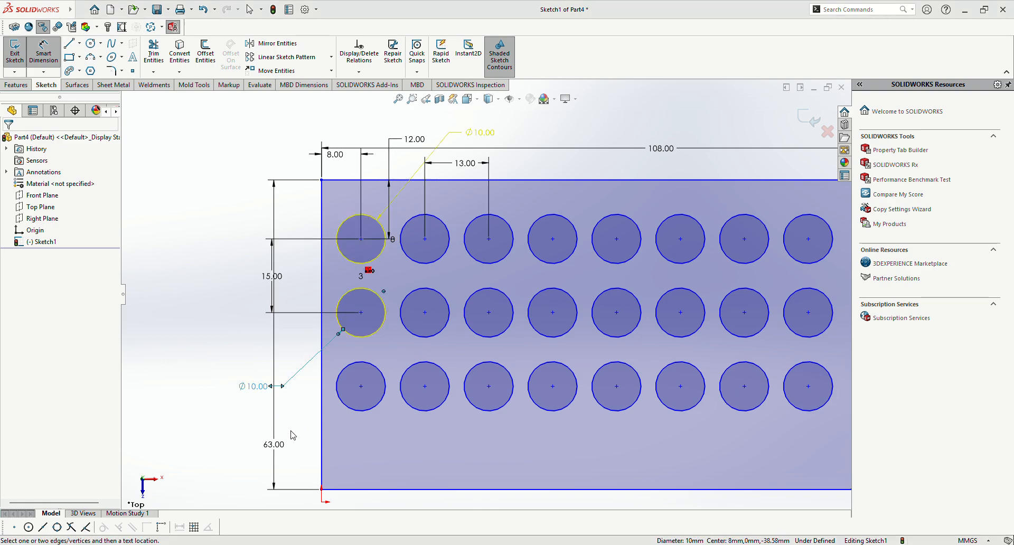
left_click(153, 73)
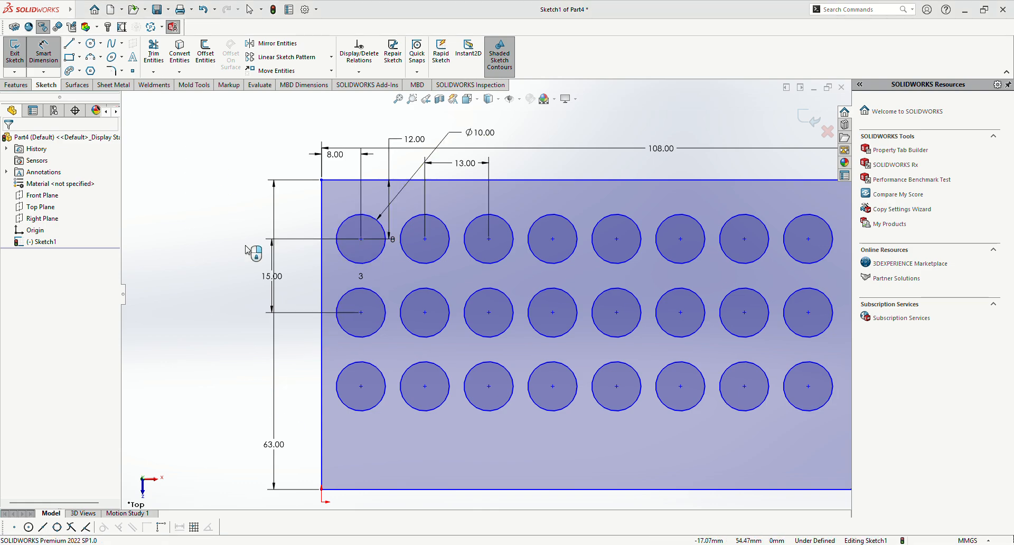
left_click(272, 277)
key("Escape")
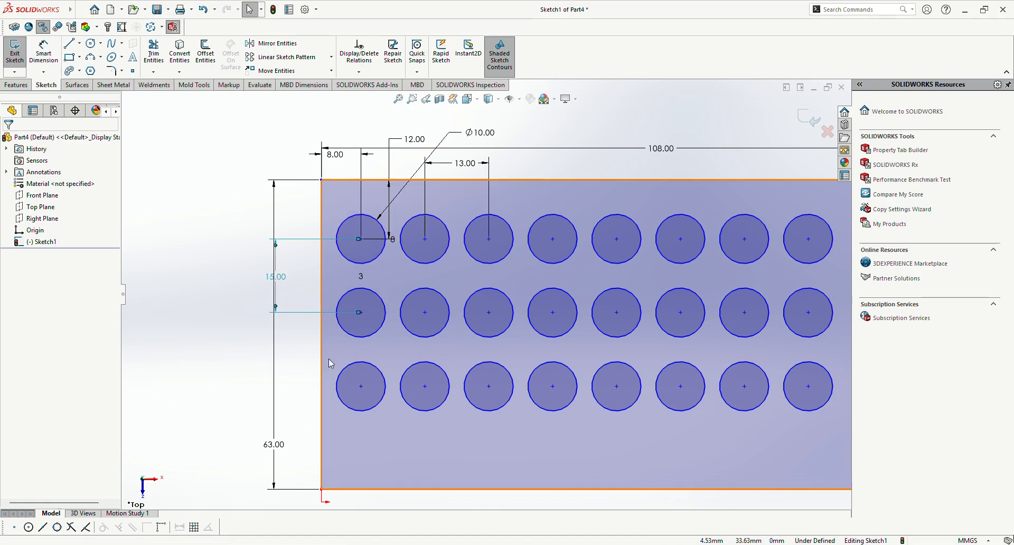
Step: Try to dimension the vertical spacing between the lower two circle centers in the second column
right_click_drag(202, 405, 200, 369)
left_click(425, 313)
left_click(426, 386)
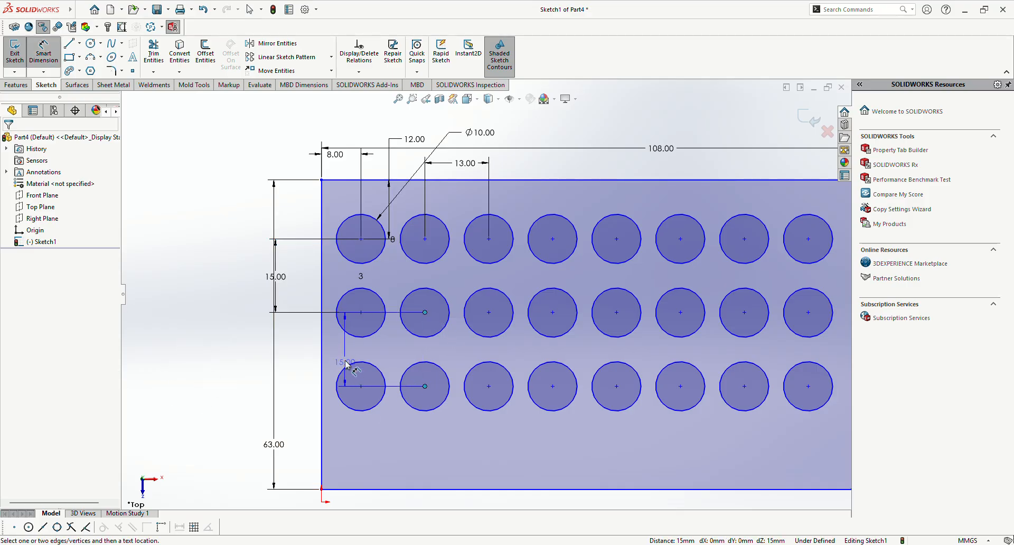
left_click(392, 353)
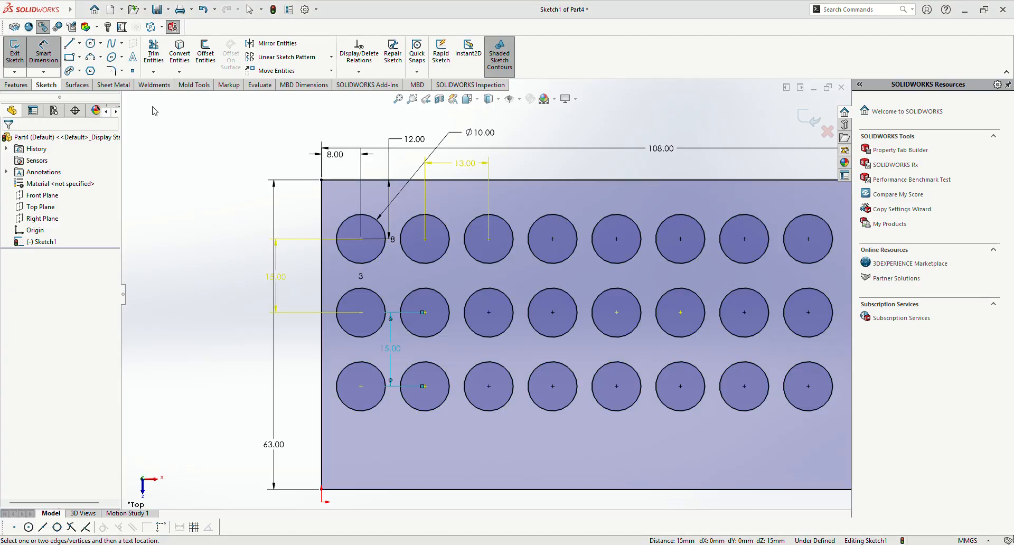
left_click(523, 361)
Step: Delete the 13 mm horizontal spacing dimension and the 8 mm left-edge dimension
scroll(524, 361, "up", 1)
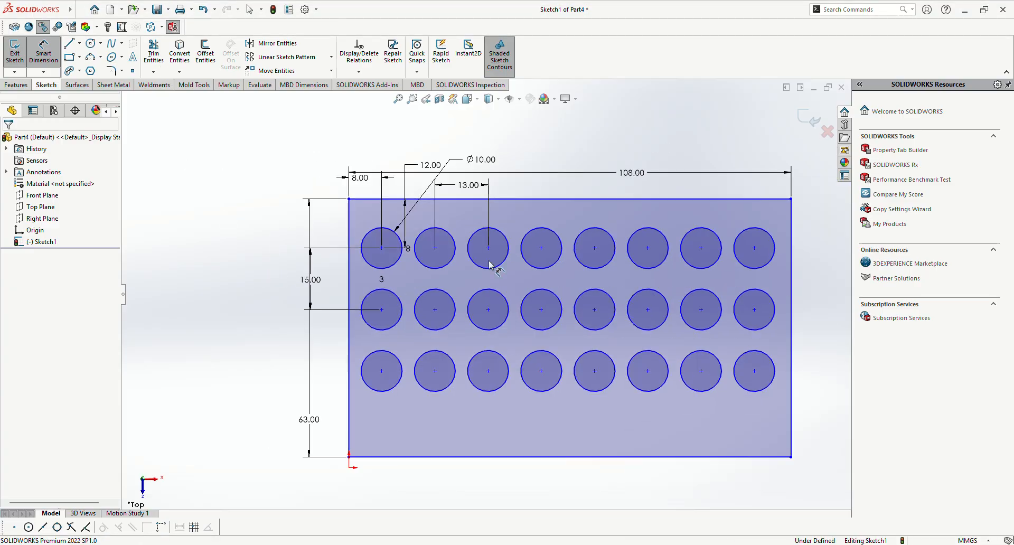
left_click(472, 185)
key("Delete")
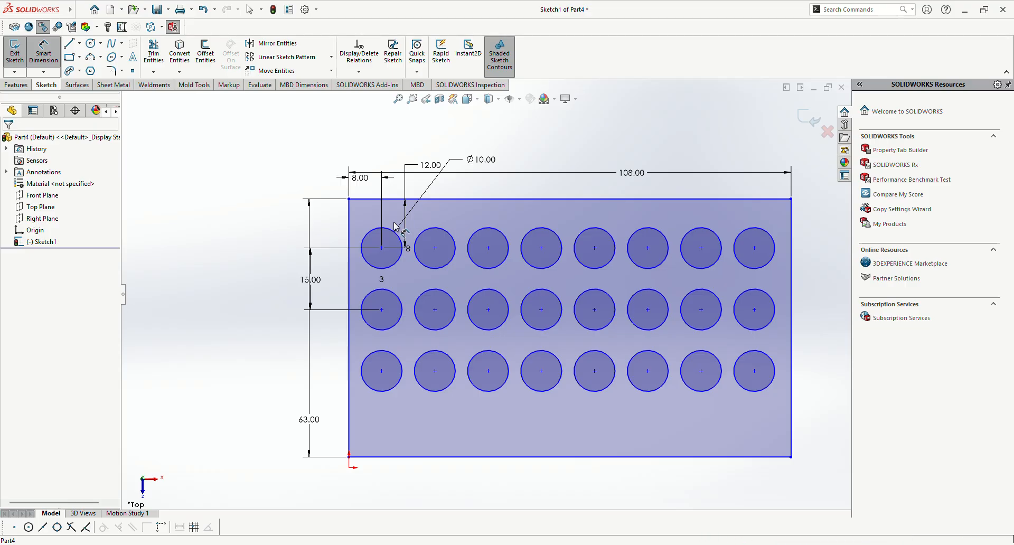
left_click(360, 180)
key("Delete")
Step: Delete the 12 mm top-edge dimension and the 15 mm vertical spacing dimension
left_click_drag(426, 168, 558, 166)
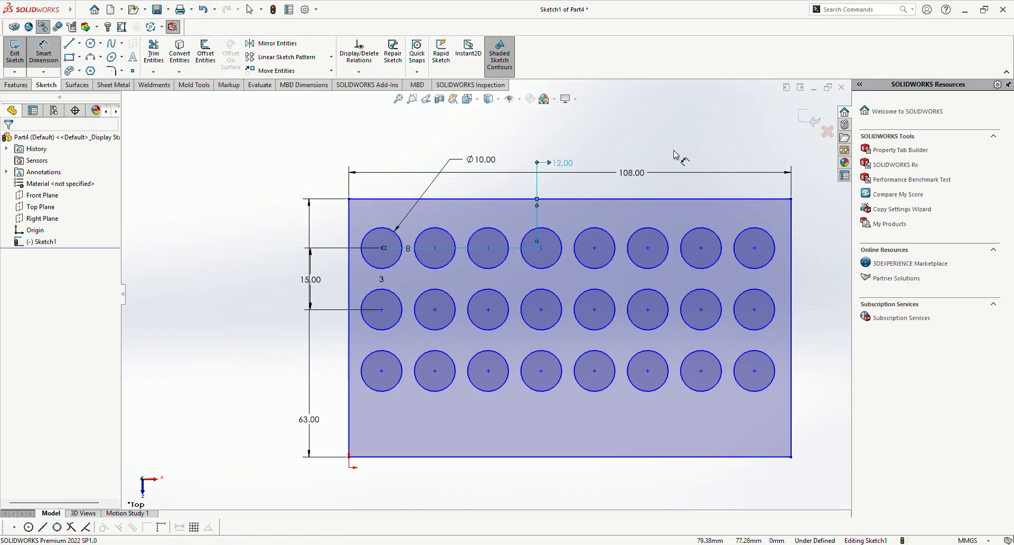
key("Delete")
scroll(475, 248, "down", 2)
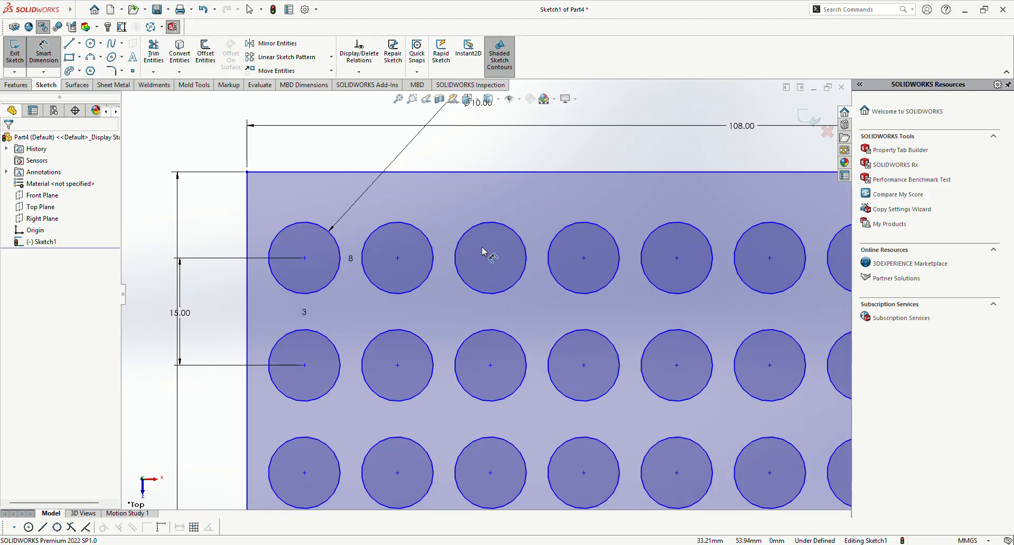
scroll(233, 258, "up", 2)
left_click(274, 307)
key("Delete")
scroll(294, 320, "down", 1)
key("Escape")
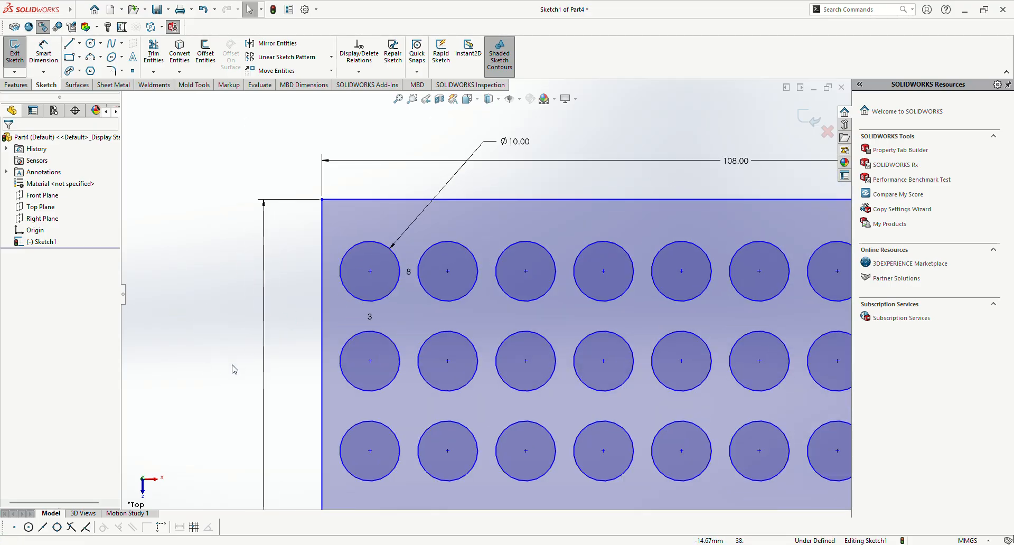
Step: Dimension the top-left circle's center 8 mm from the rectangle's left edge
right_click_drag(210, 366, 209, 308)
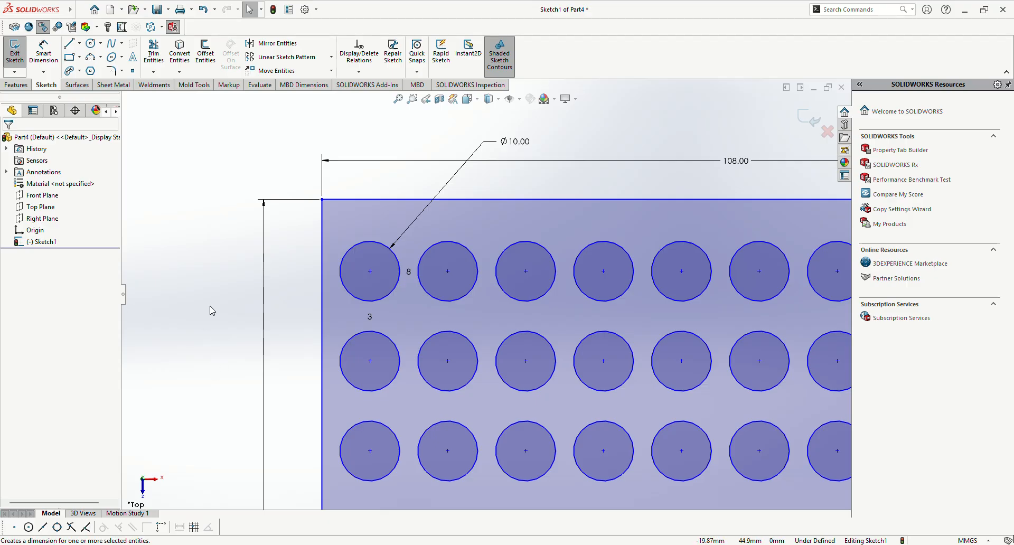
left_click(370, 272)
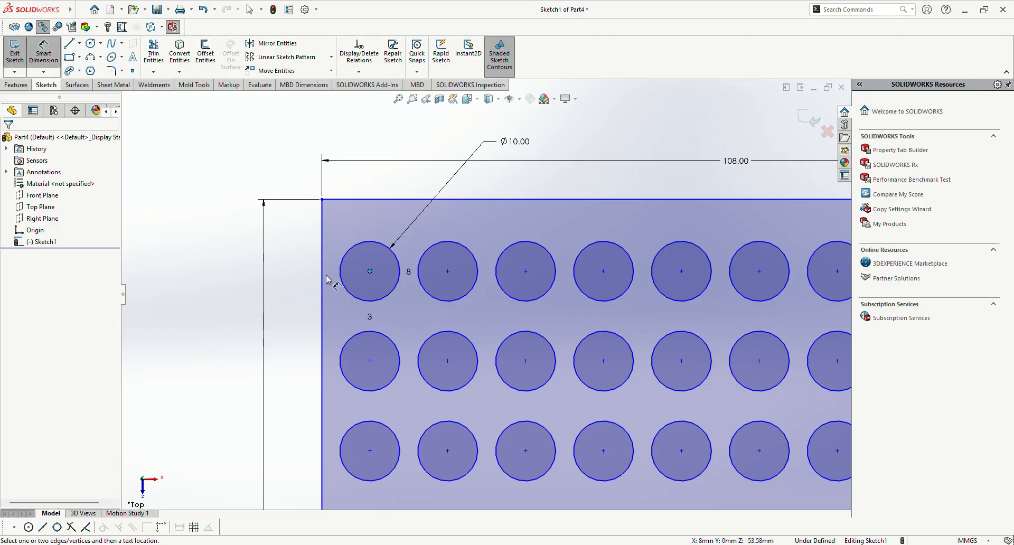
left_click(323, 278)
left_click(475, 212)
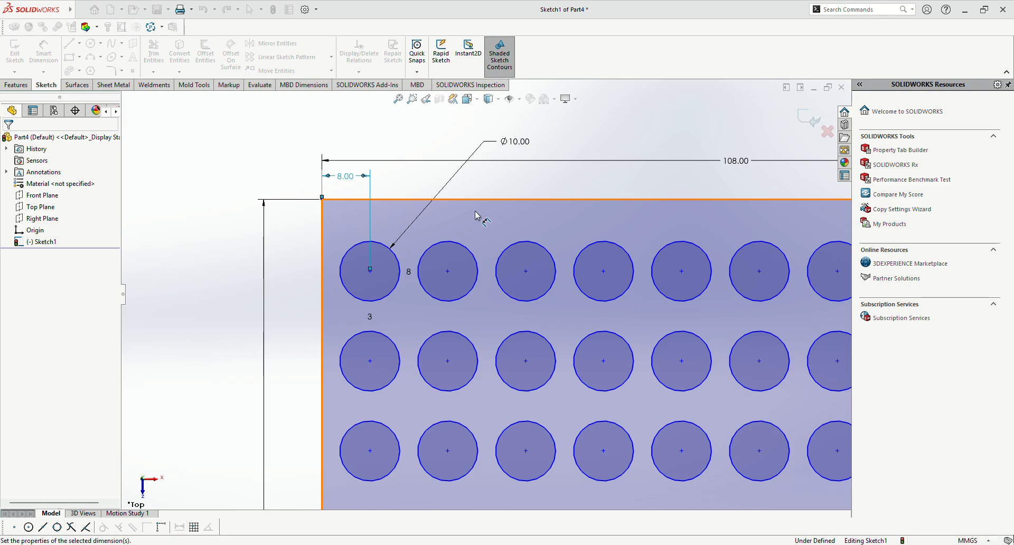
key("Return")
Step: Dimension the top-left circle's center 12 mm from the rectangle's top edge
left_click(371, 270)
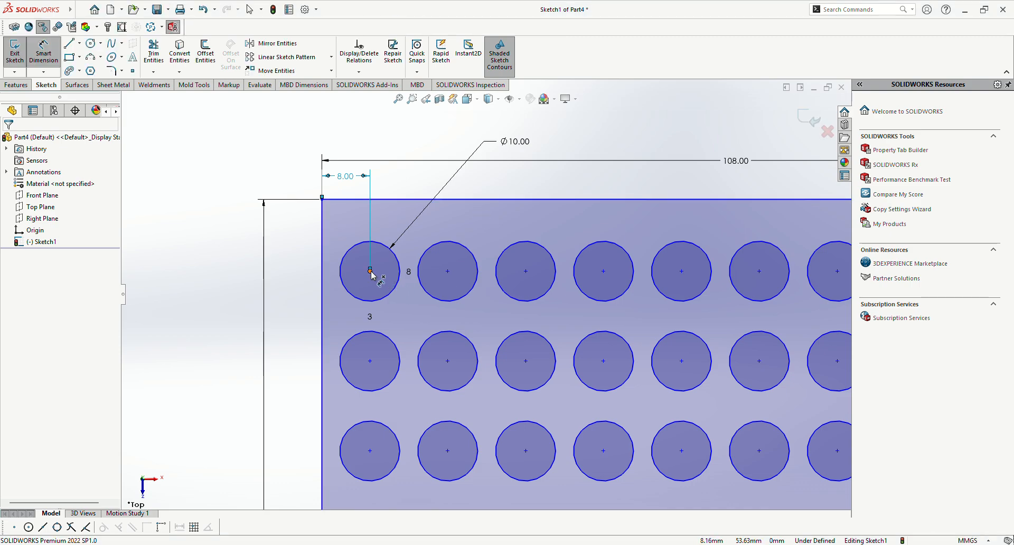
left_click(393, 200)
left_click(439, 228)
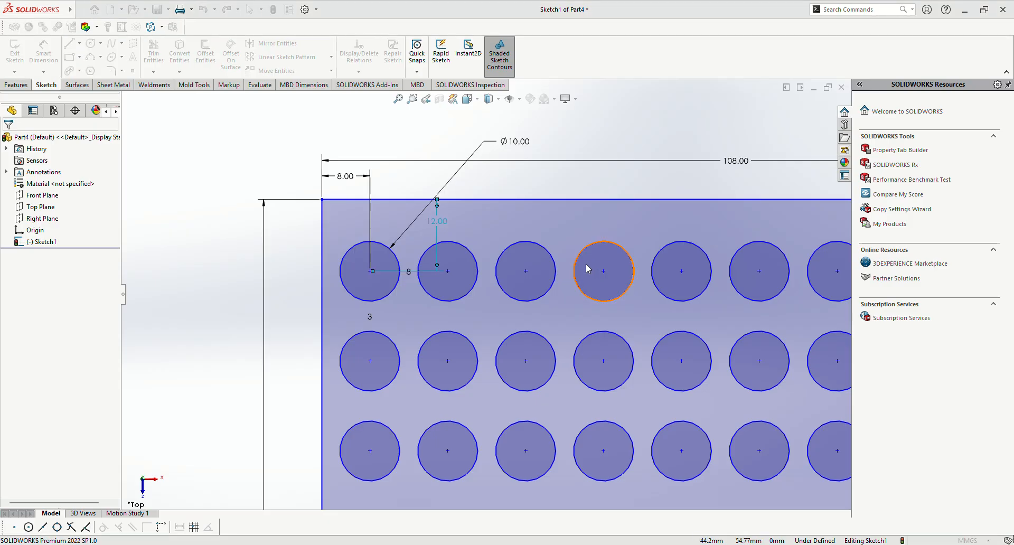
key("Return")
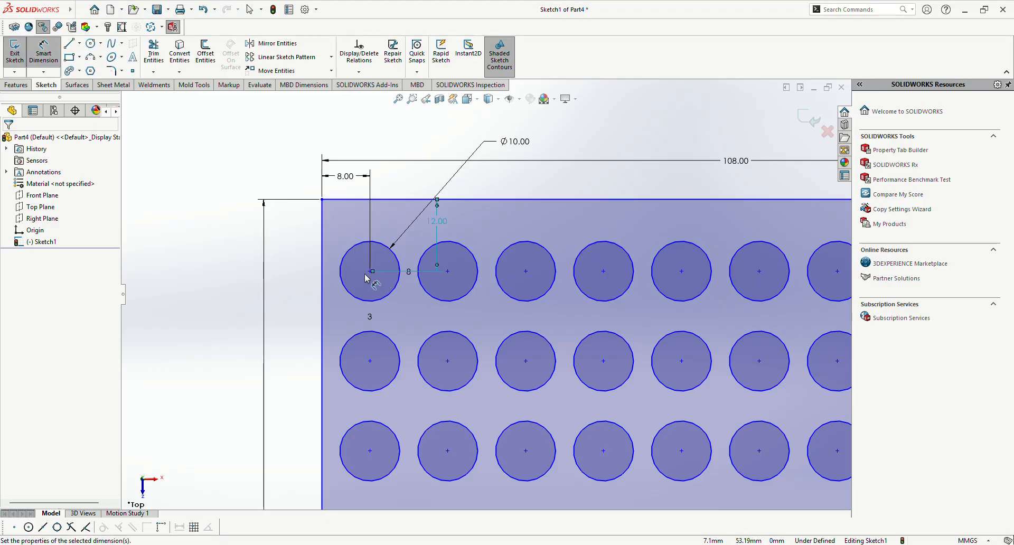
Step: Try to dimension the top-left circle's center from the rectangle's bottom edge, and remove its 12 mm top-edge dimension
left_click(370, 272)
scroll(376, 441, "up", 4)
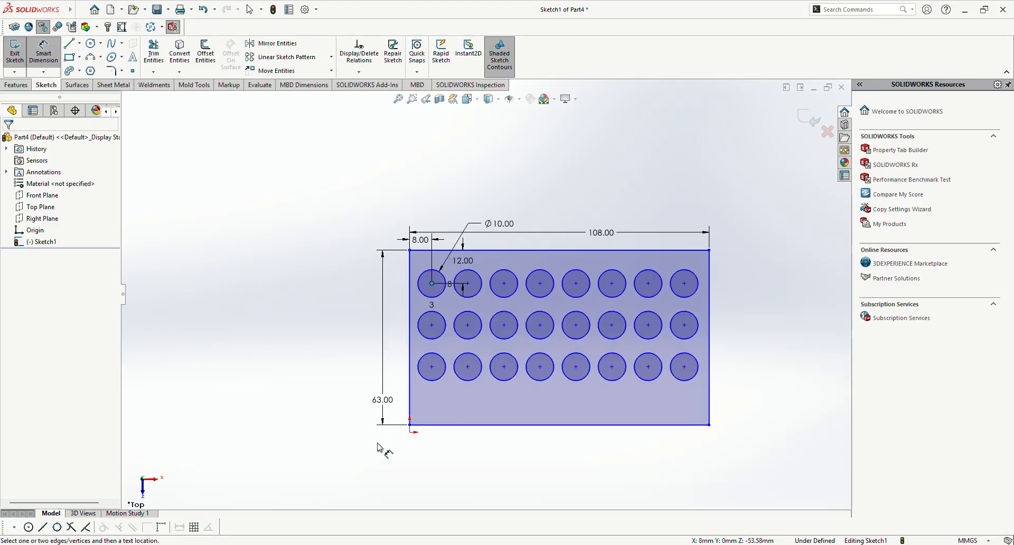
left_click(418, 425)
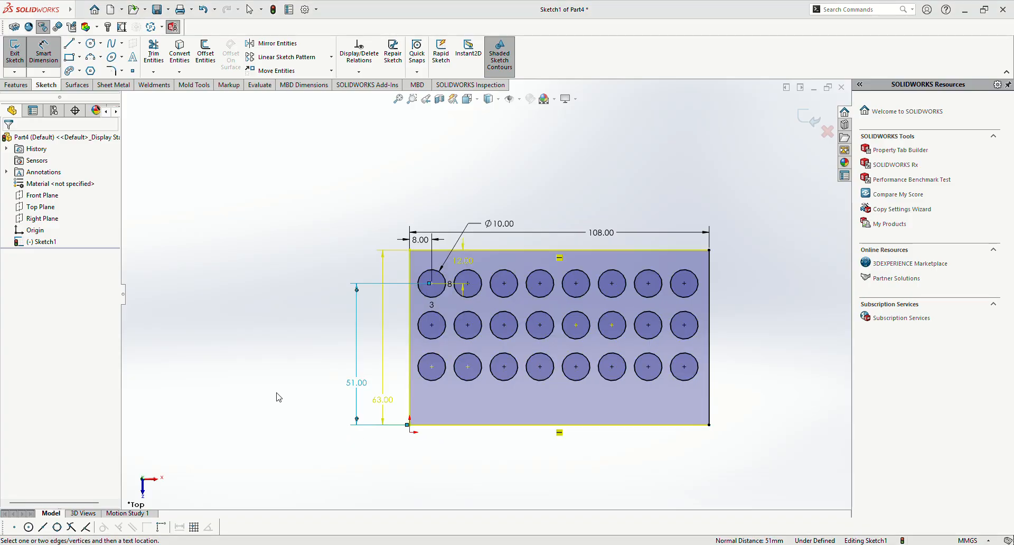
key("Escape")
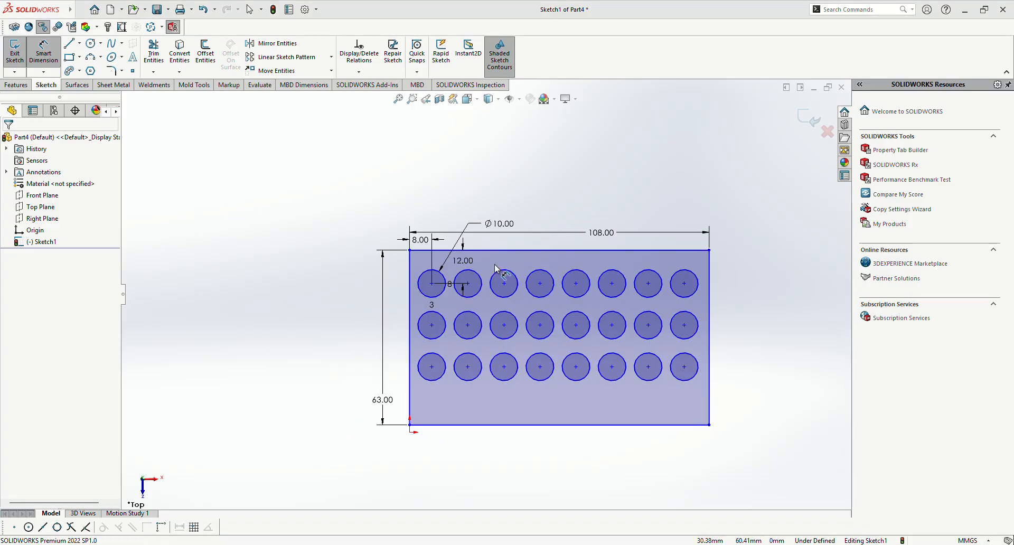
Step: Dimension the top-left circle's center 51 mm vertically from the rectangle's bottom-left corner at the origin
left_click(432, 284)
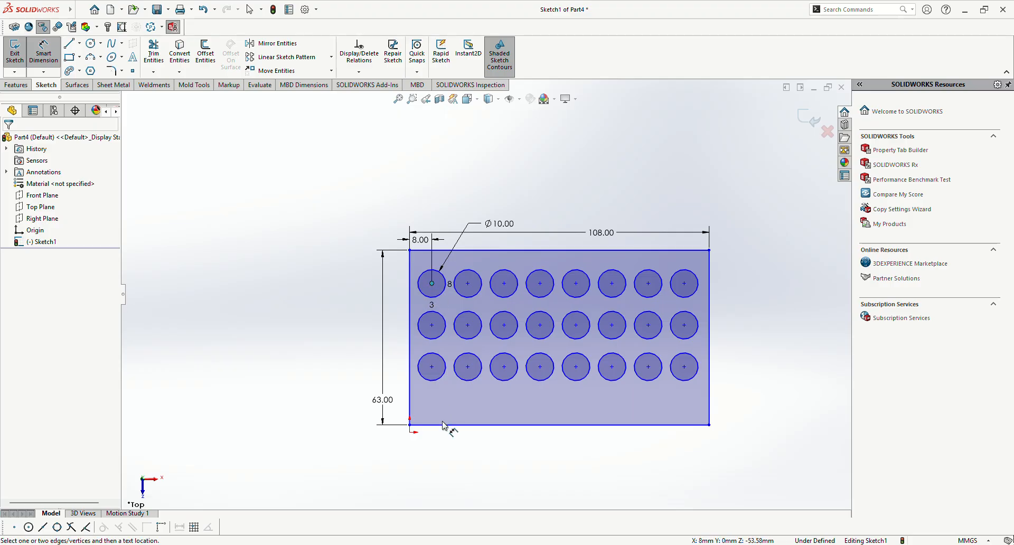
left_click(408, 425)
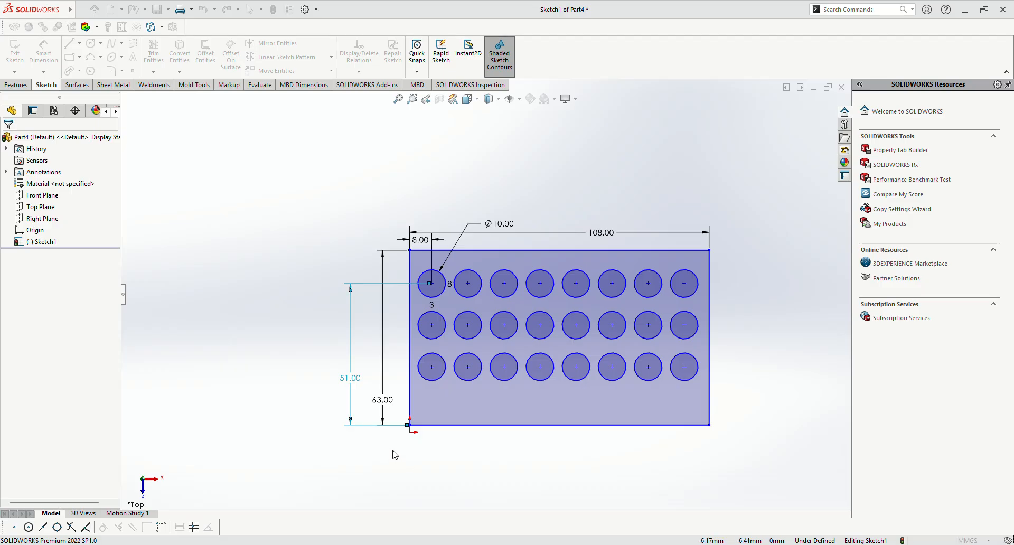
key("Return")
scroll(457, 303, "down", 3)
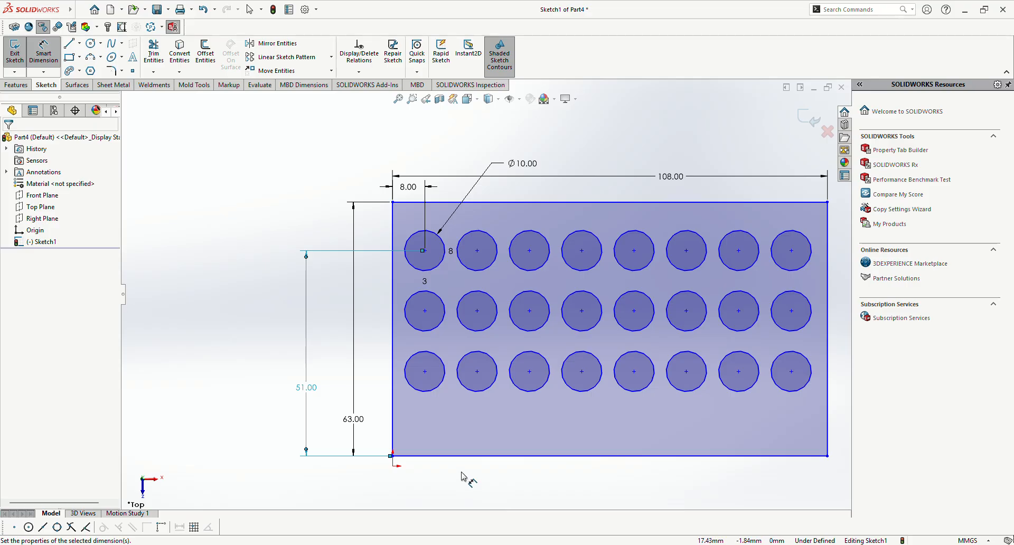
Step: Dimension the horizontal spacing between the first two circle centers in the bottom row as 13 mm
left_click(425, 372)
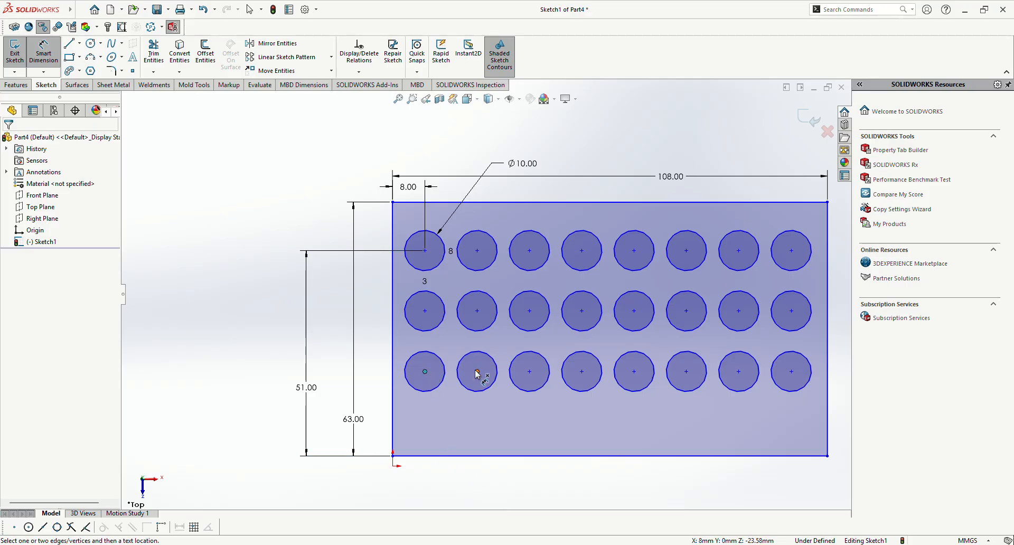
left_click(477, 372)
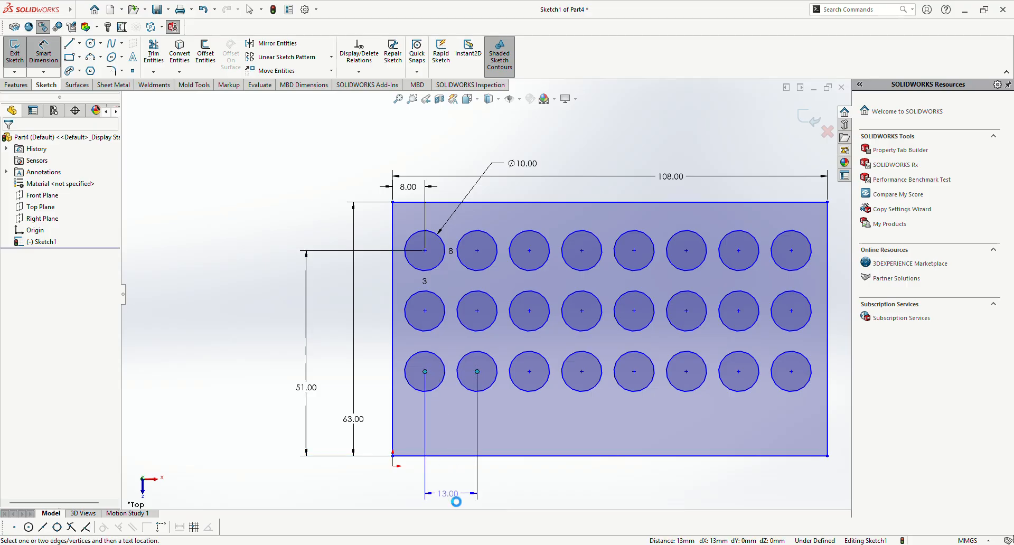
left_click(520, 492)
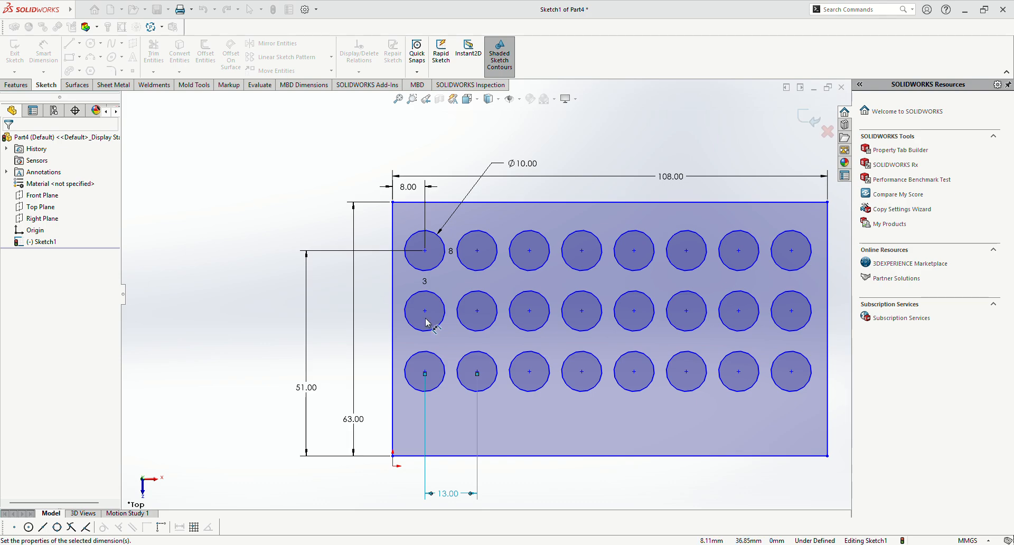
Step: Dimension the vertical spacing between the middle and bottom circle centers in the first column as 15 mm
left_click(425, 372)
left_click(370, 349)
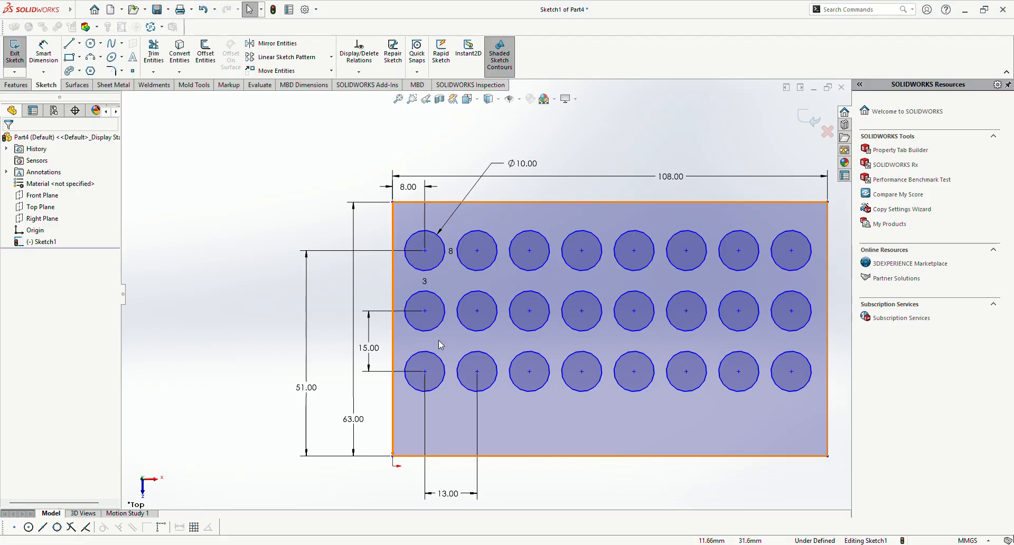
Step: Add a Horizontal relation between the first two circle centers in the middle row
scroll(432, 347, "down", 5)
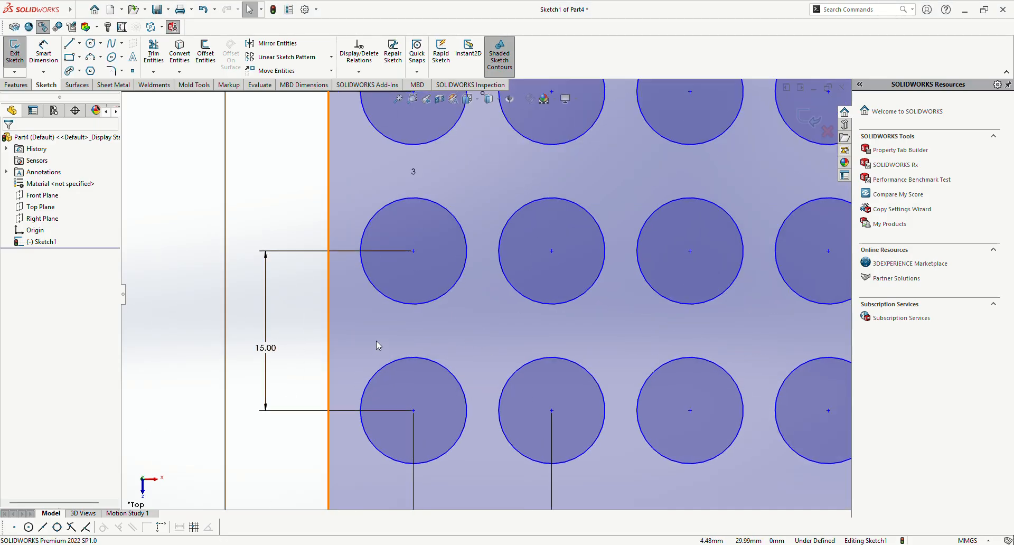
left_click(414, 251)
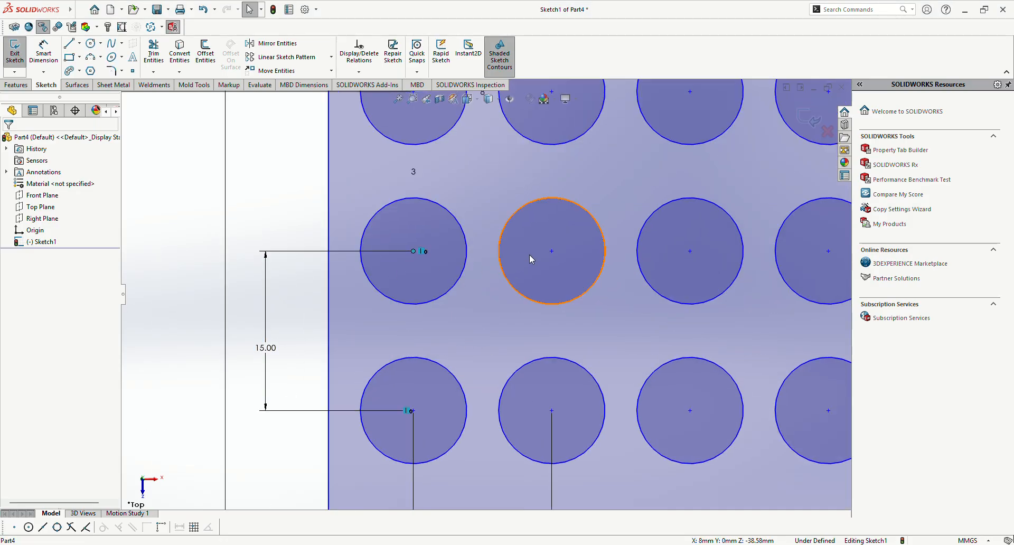
left_click(552, 252, "ctrl")
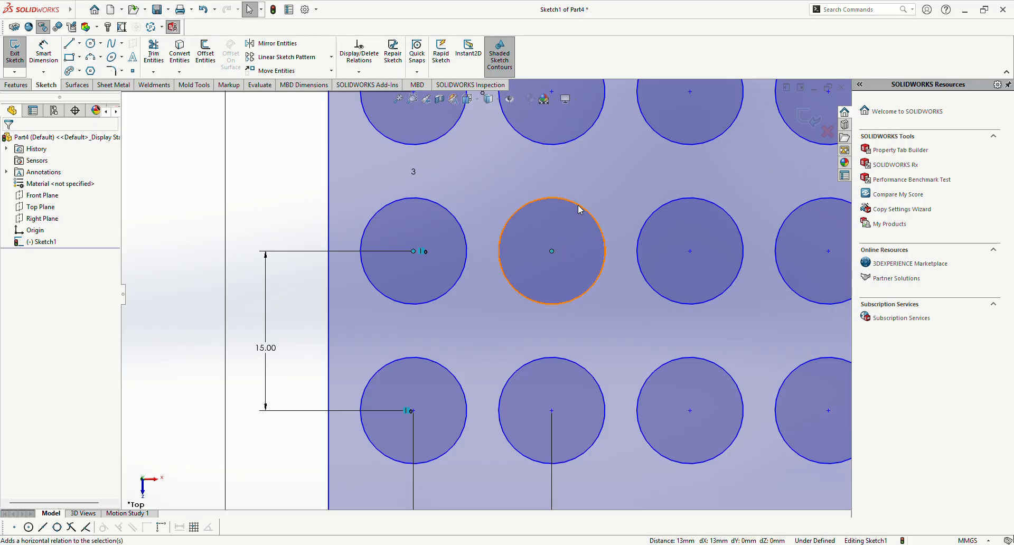
left_click(229, 259)
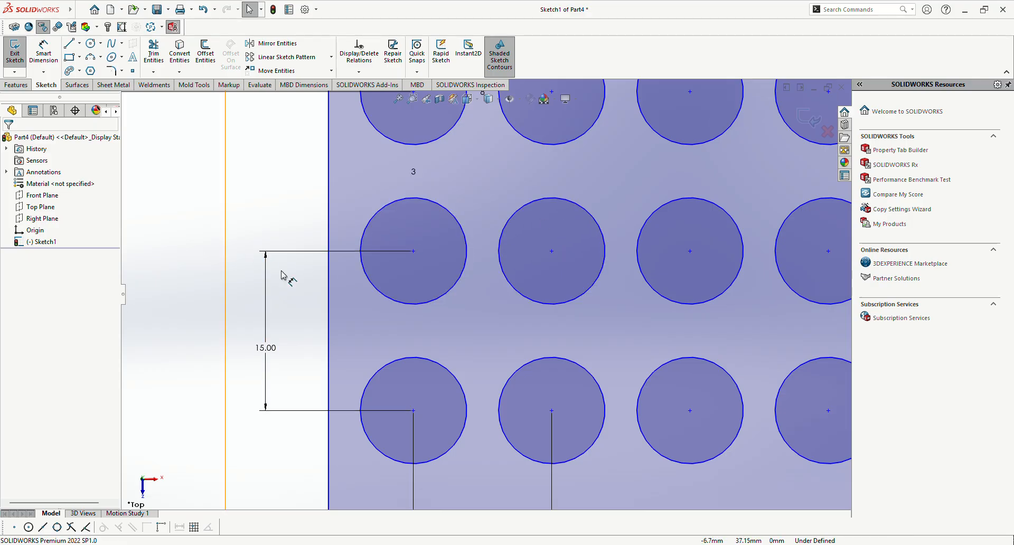
Step: Try to align the first column's circle centers vertically, pairing top with middle and middle with bottom
scroll(231, 261, "up", 3)
left_click(444, 269)
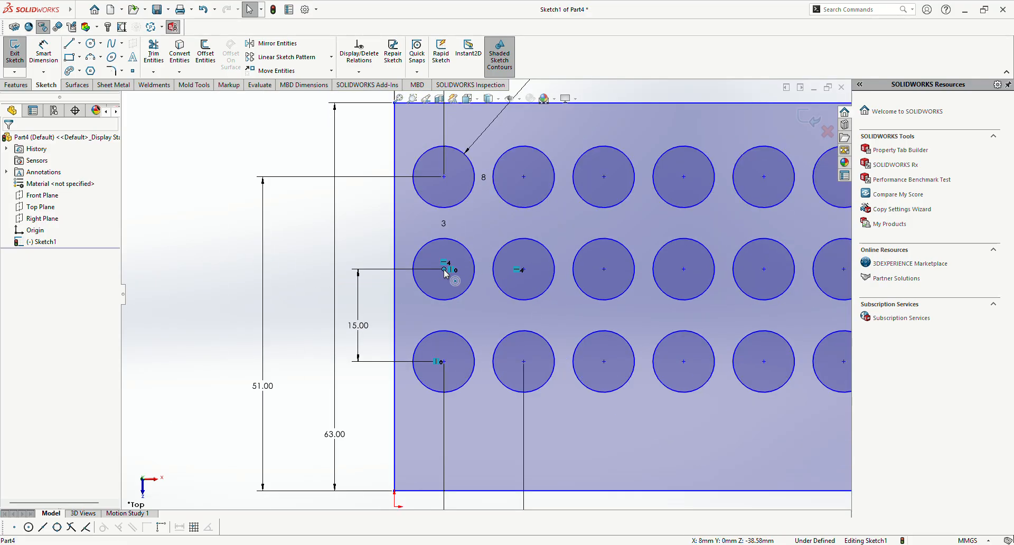
left_click(444, 178, "ctrl")
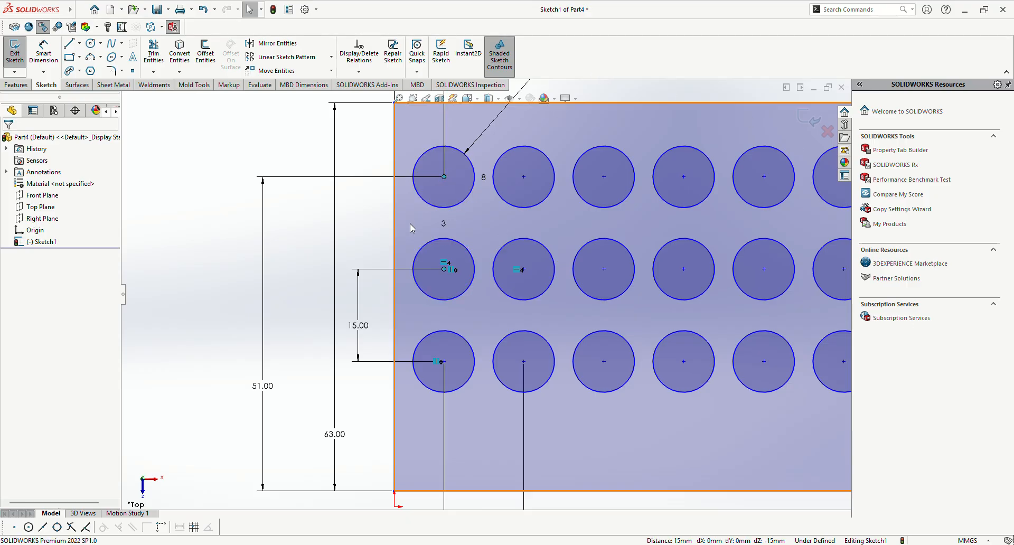
scroll(410, 224, "up", 2)
left_click(195, 277)
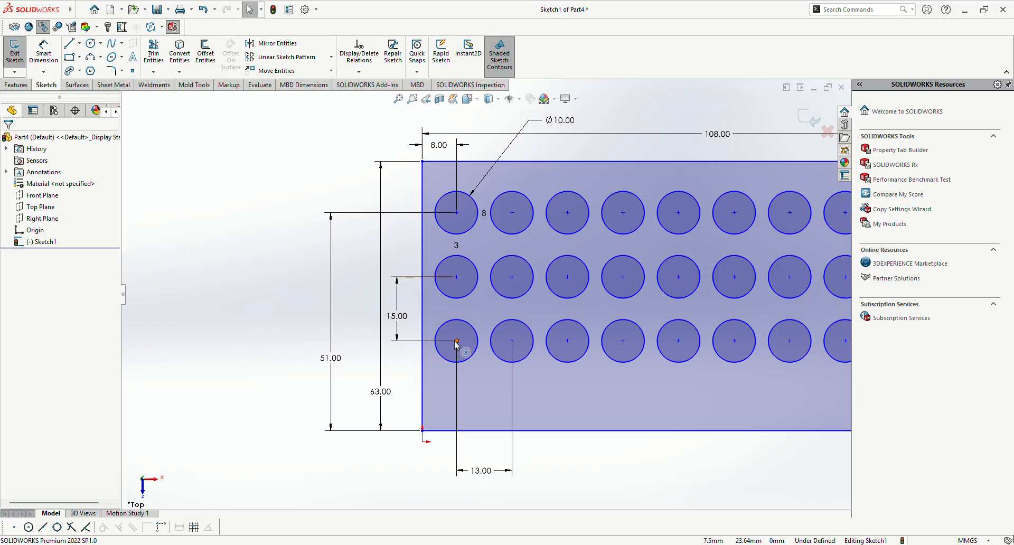
left_click(457, 276, "ctrl")
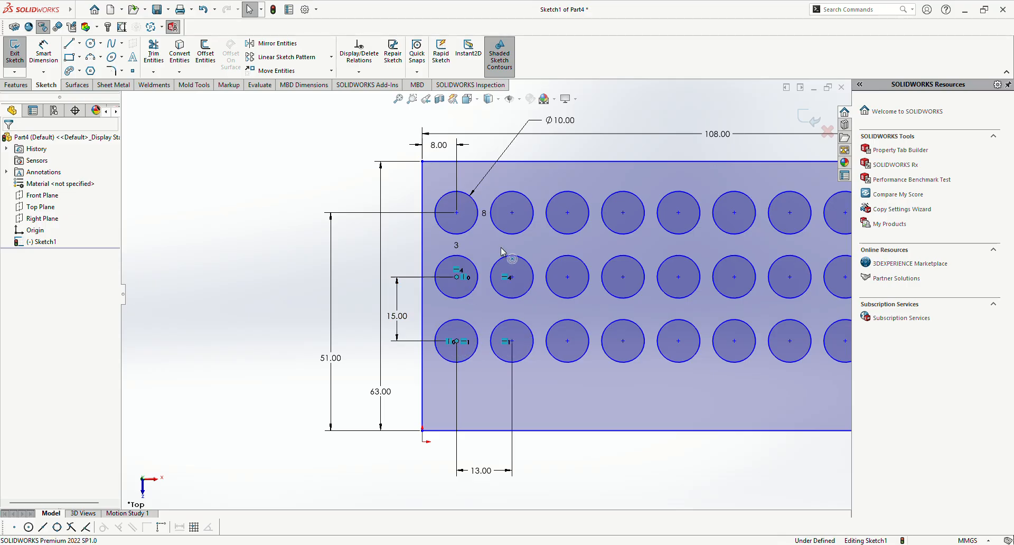
left_click(283, 310)
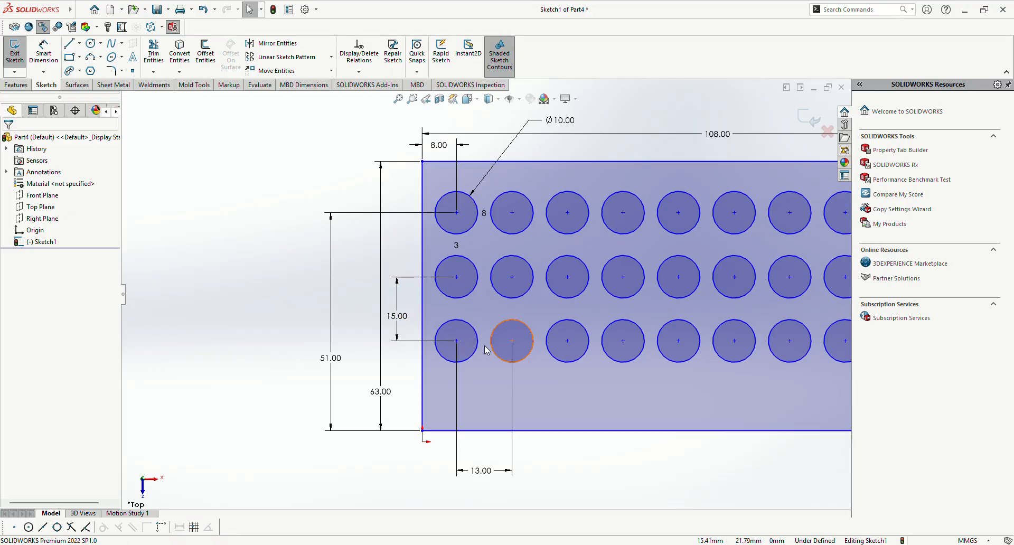
Step: Try to add a Horizontal relation between the first two circle centers in the bottom row
left_click(457, 341)
left_click(512, 341, "ctrl")
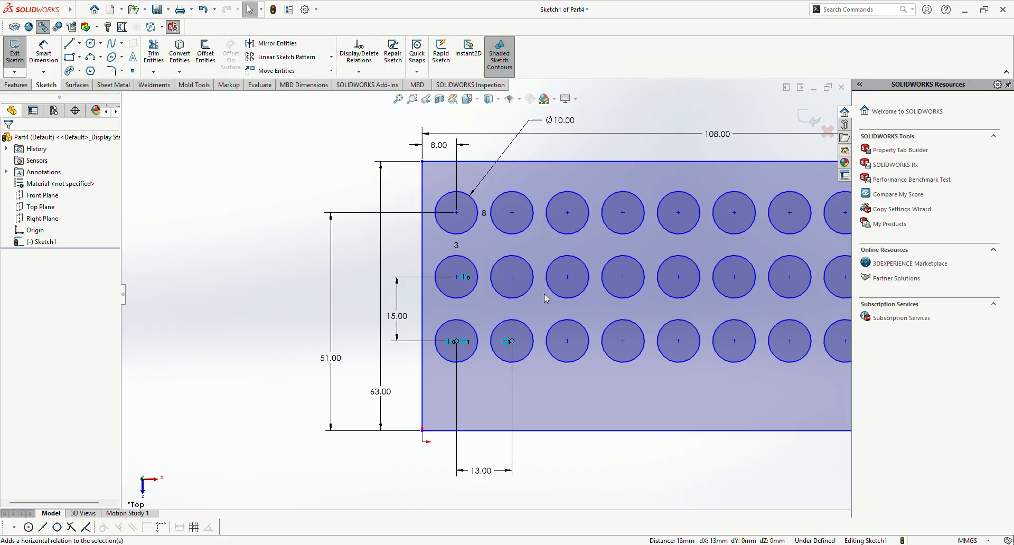
left_click(280, 338)
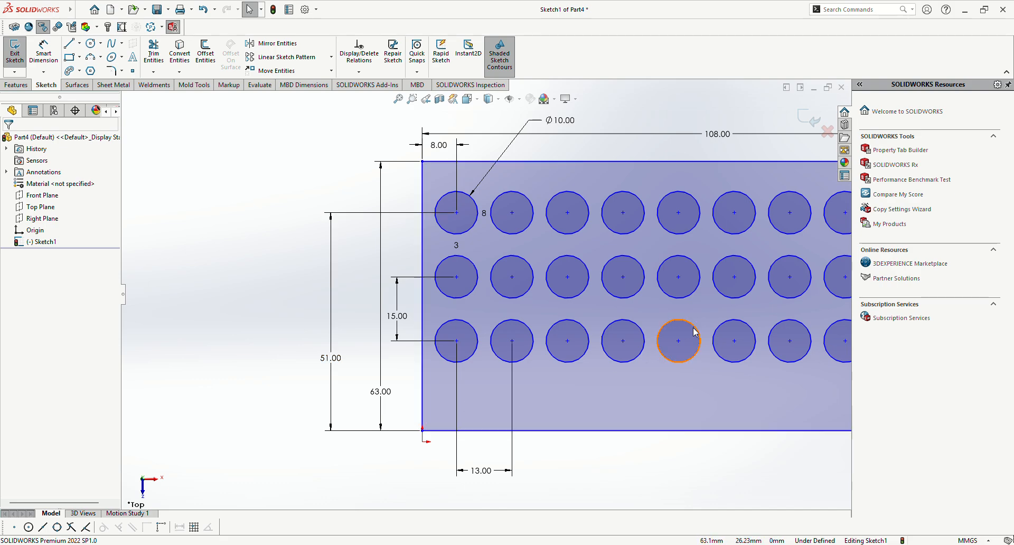
key("f")
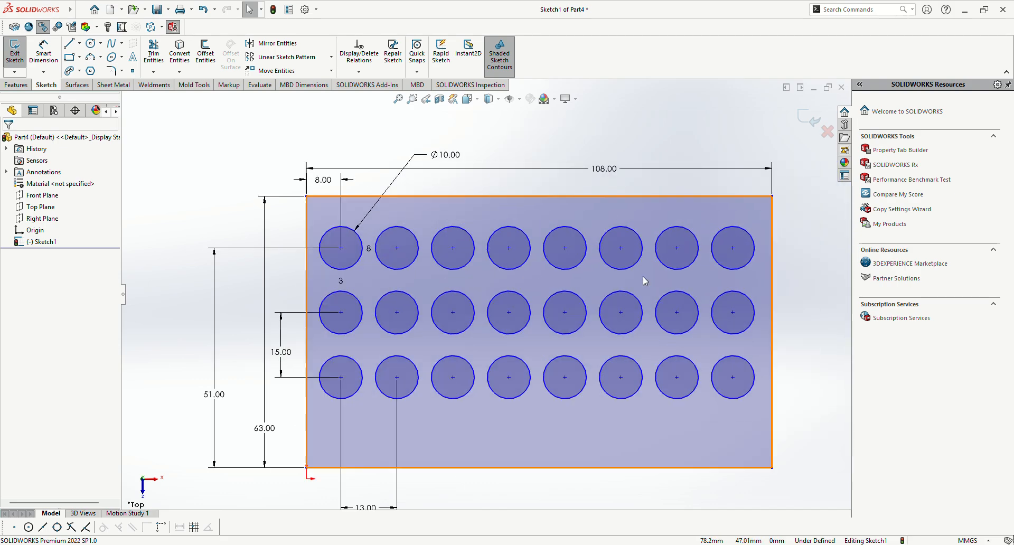